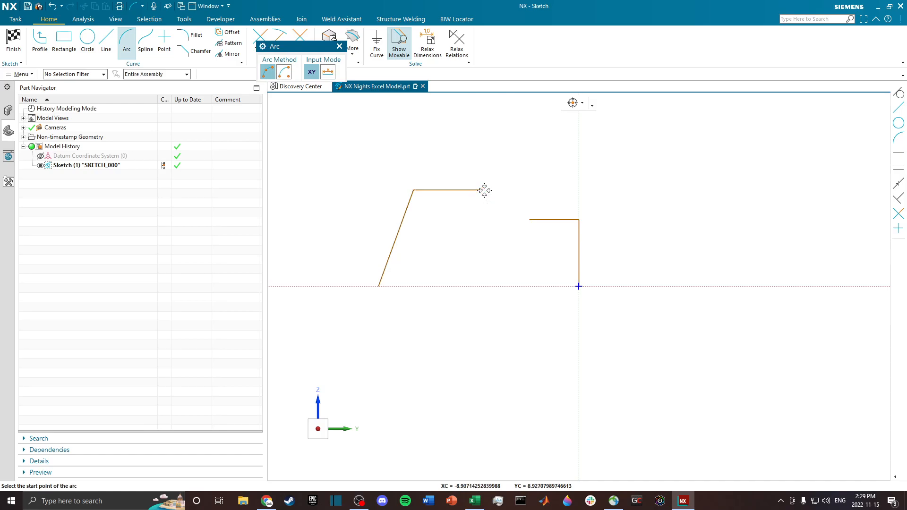
Step: Draw two connected three-point arcs bridging the free ends of the upper-left and right horizontal lines
left_click(485, 189)
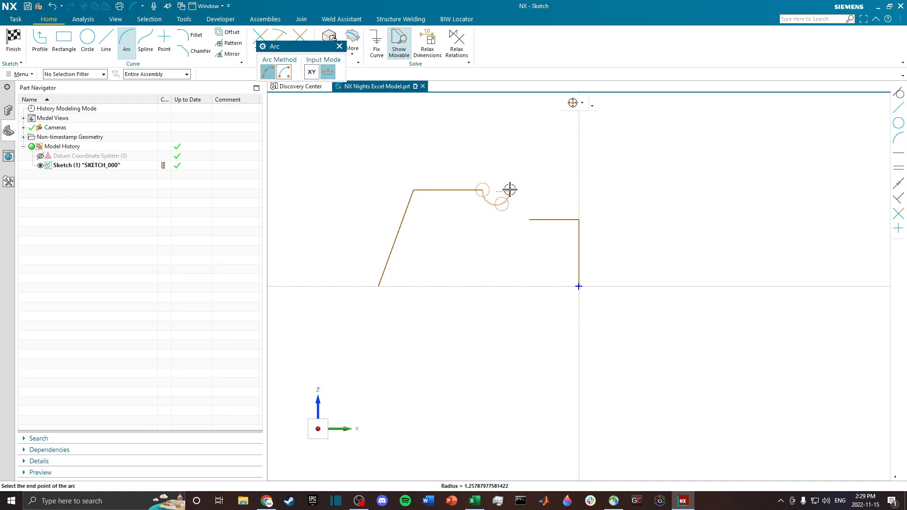
left_click(502, 203)
left_click(498, 178)
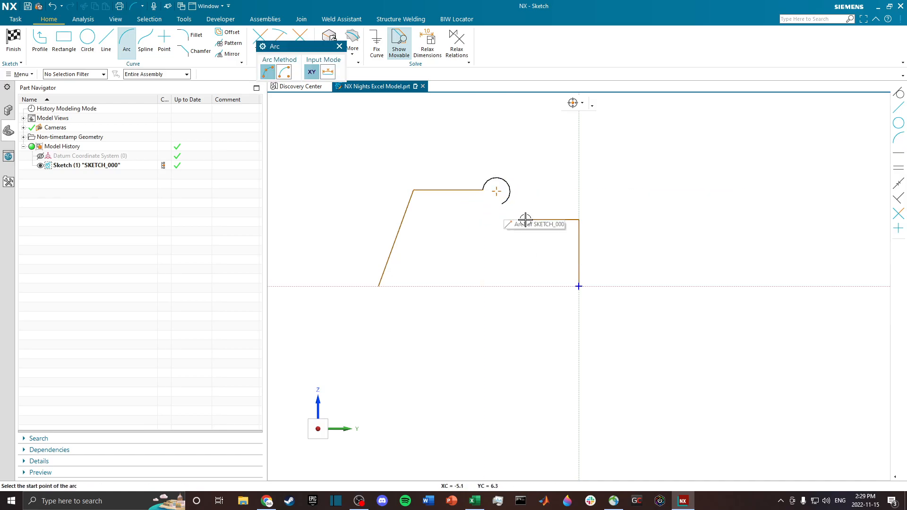
left_click(529, 220)
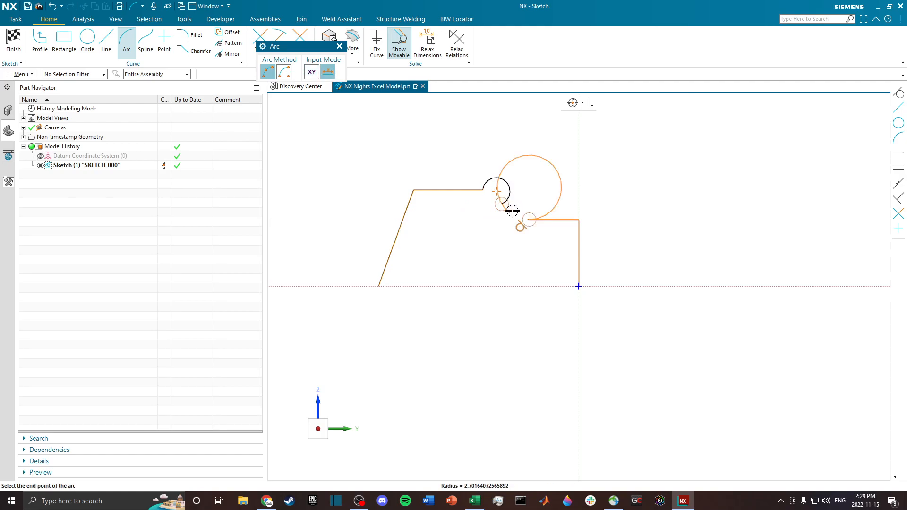
left_click(503, 204)
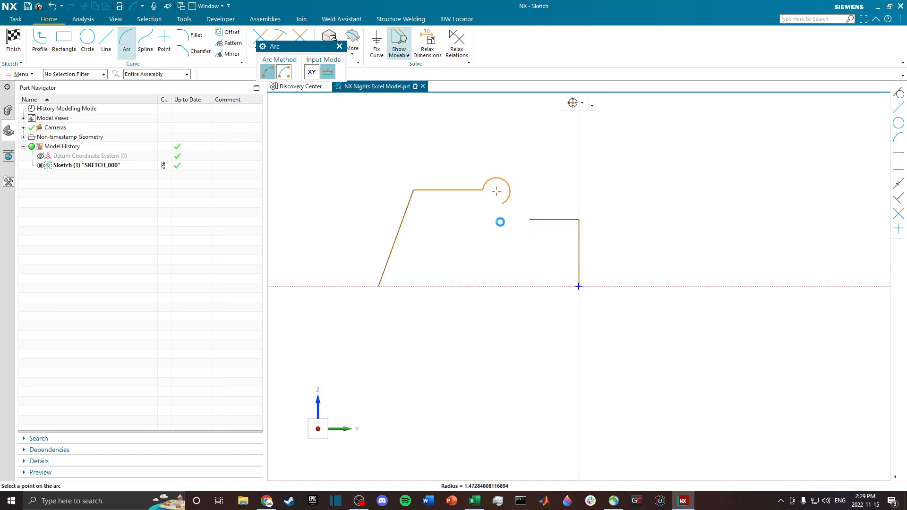
left_click(499, 222)
key("Escape")
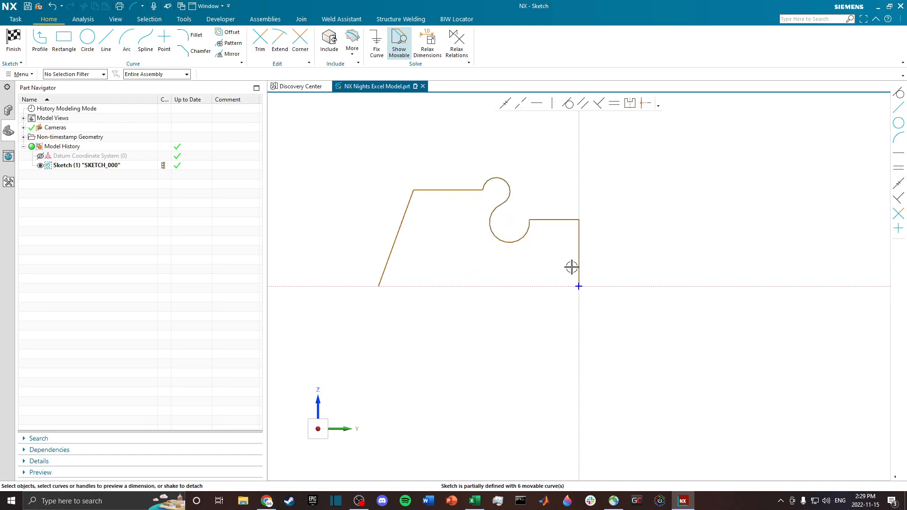
Step: Try to dimension the vertical line at the origin to 1 without scaling the entire sketch
left_click(578, 258)
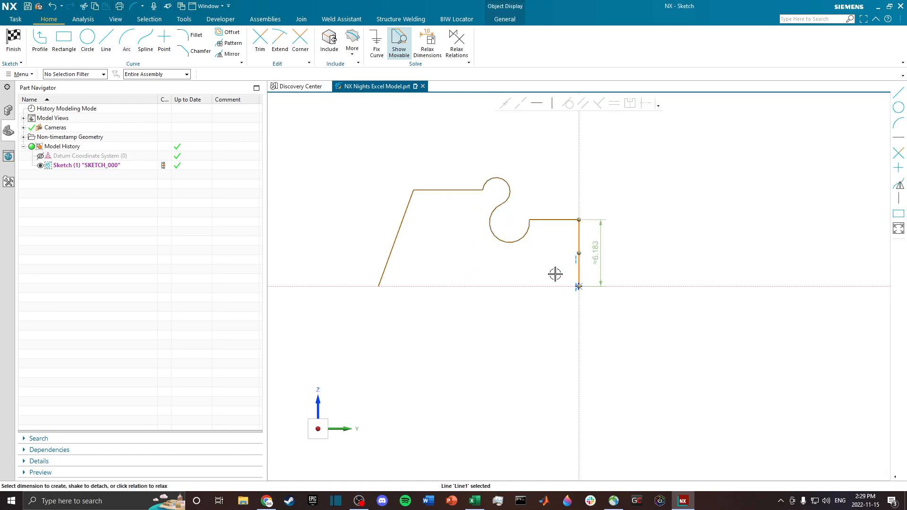
left_click(598, 255)
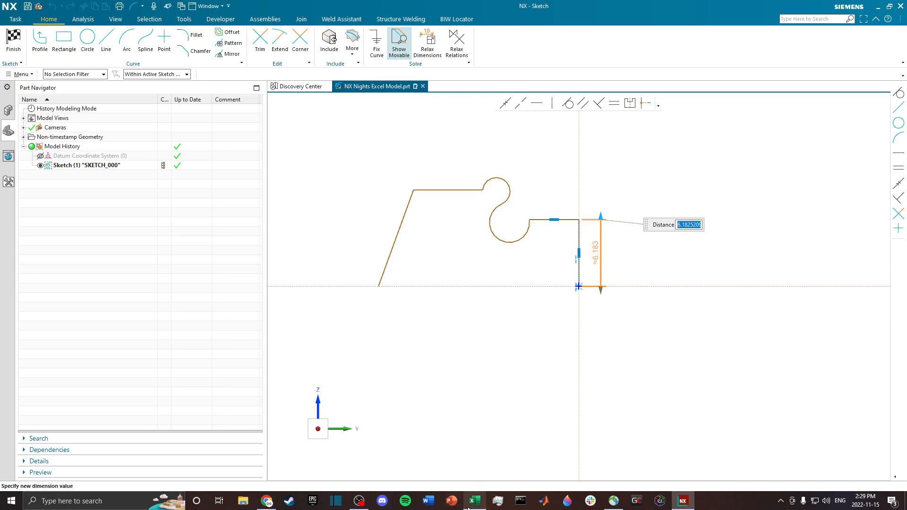
left_click(492, 473)
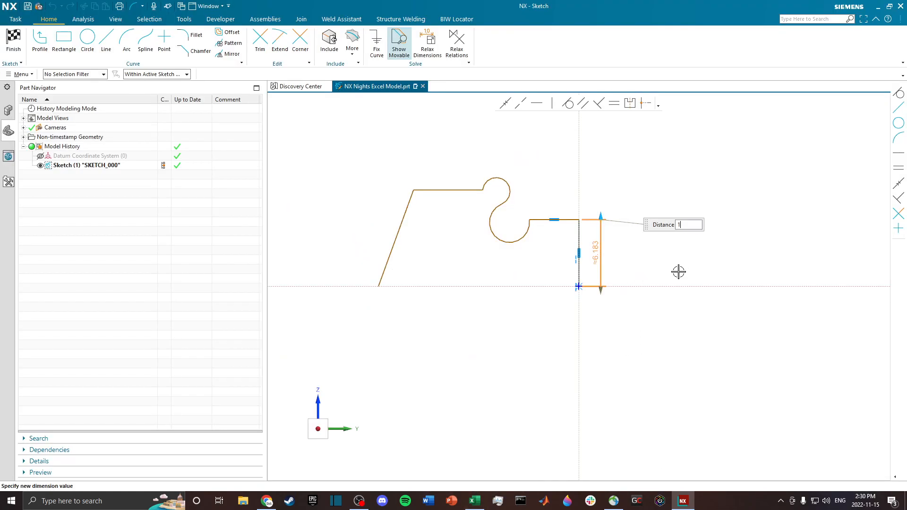
key("Return")
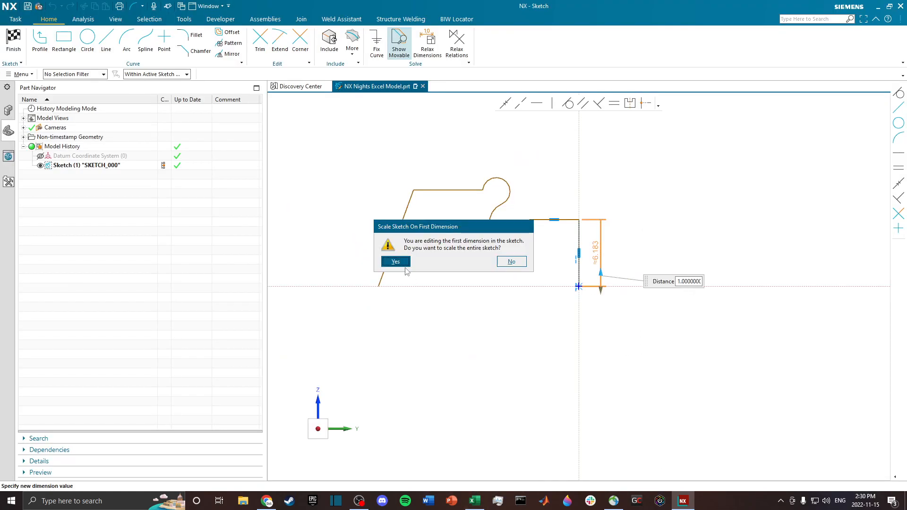
left_click(508, 263)
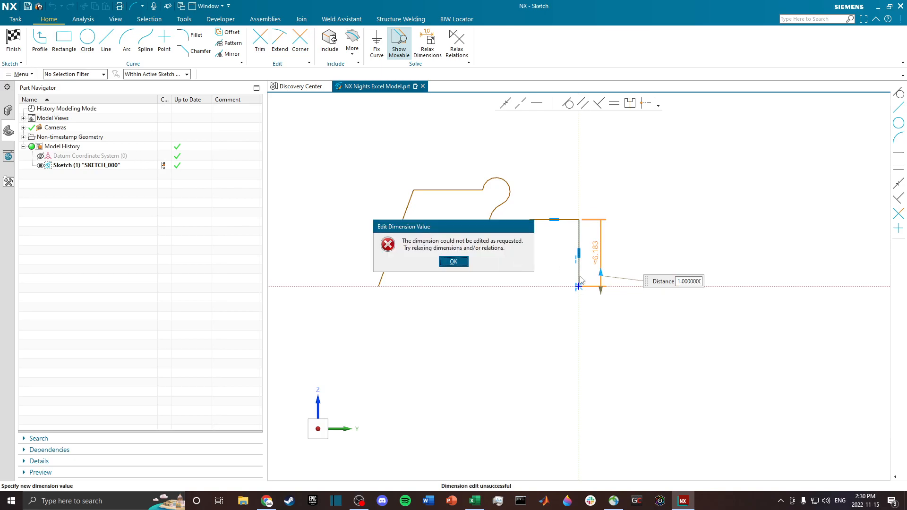
left_click(453, 261)
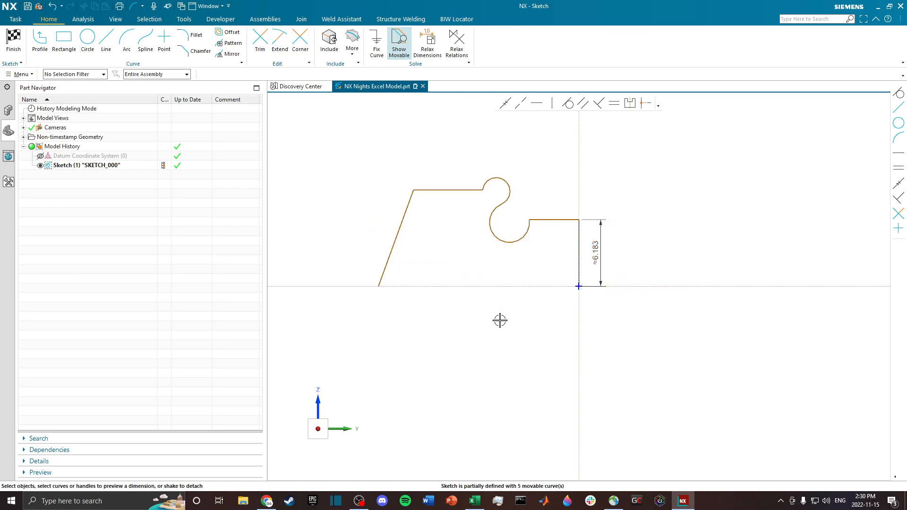
Step: Try again to set the origin line's vertical dimension to 1, and try repositioning the lower arc
double_click(597, 253)
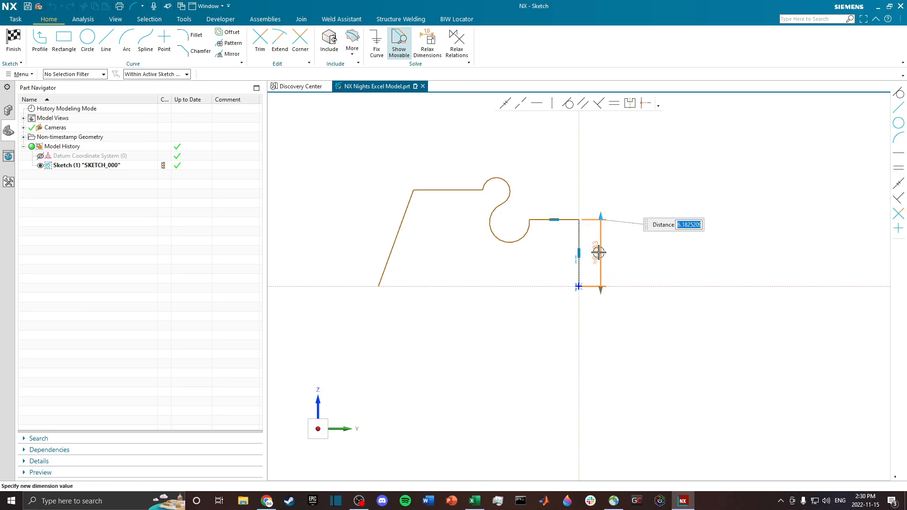
type("1")
key("Return")
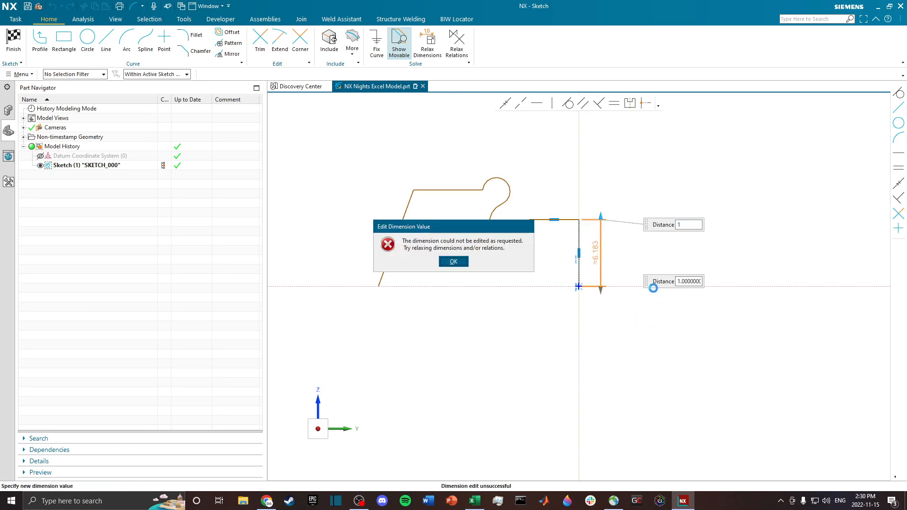
left_click(453, 262)
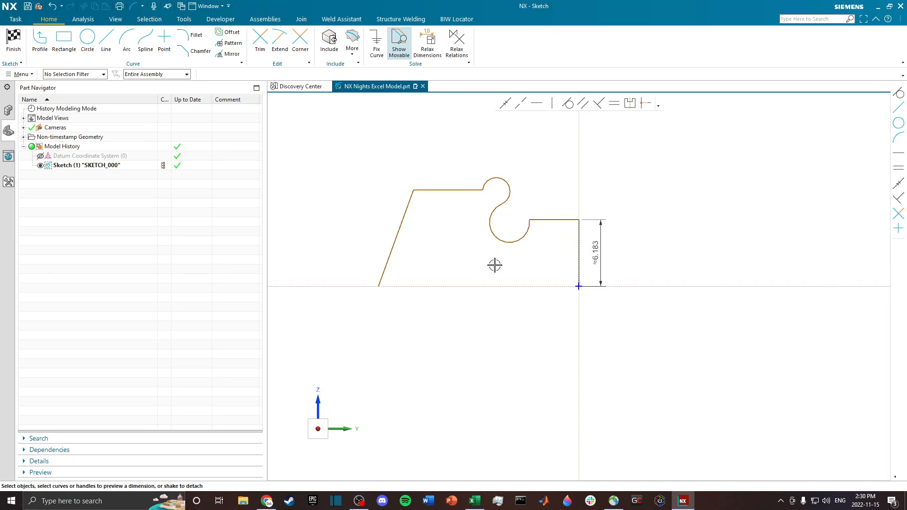
left_click_drag(523, 234, 539, 226)
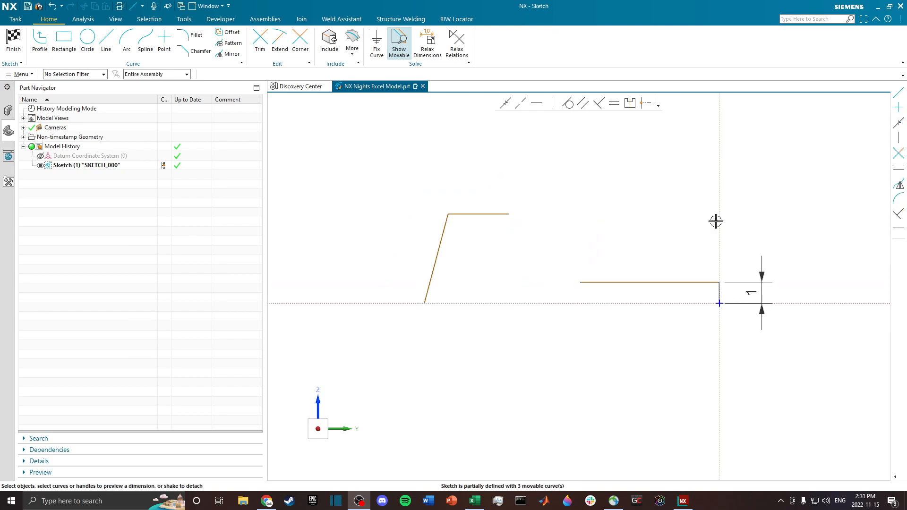
Step: Make the slanted line vertical and delete the 1 dimension on the short line at the origin
scroll(569, 245, "down", 1)
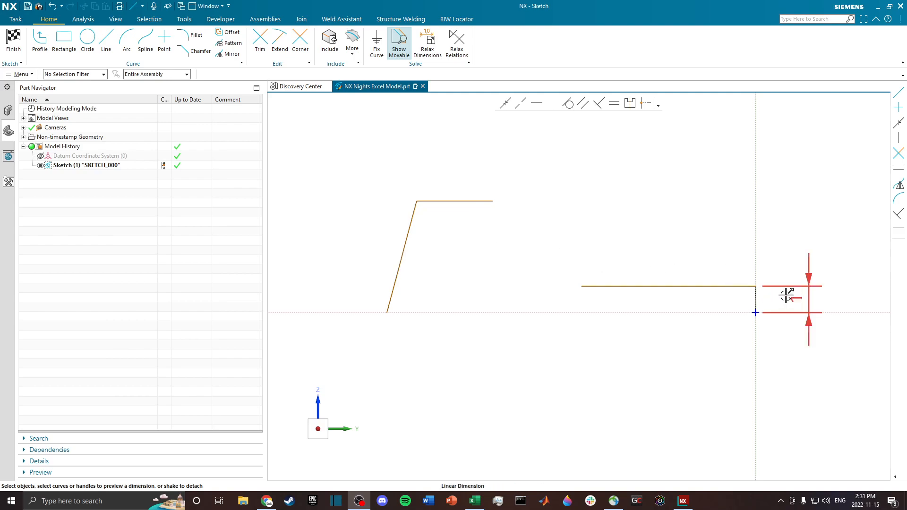
left_click(406, 239)
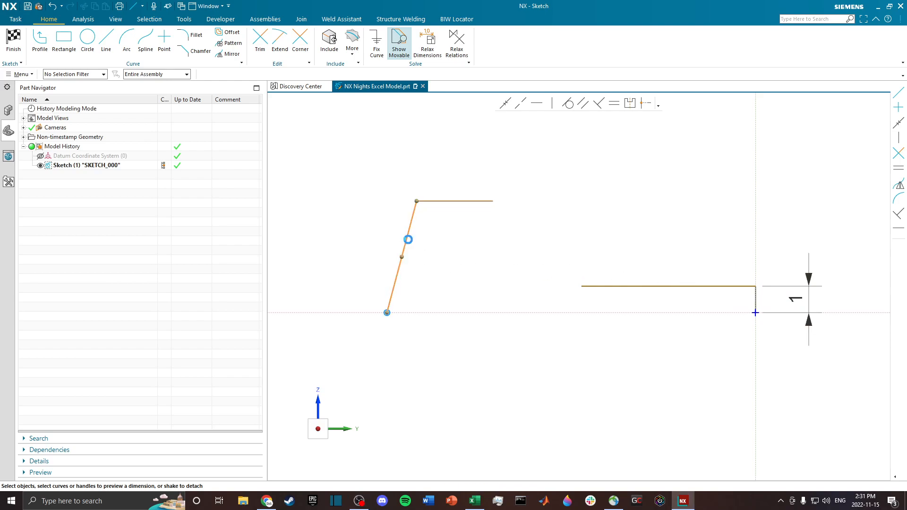
left_click(551, 103)
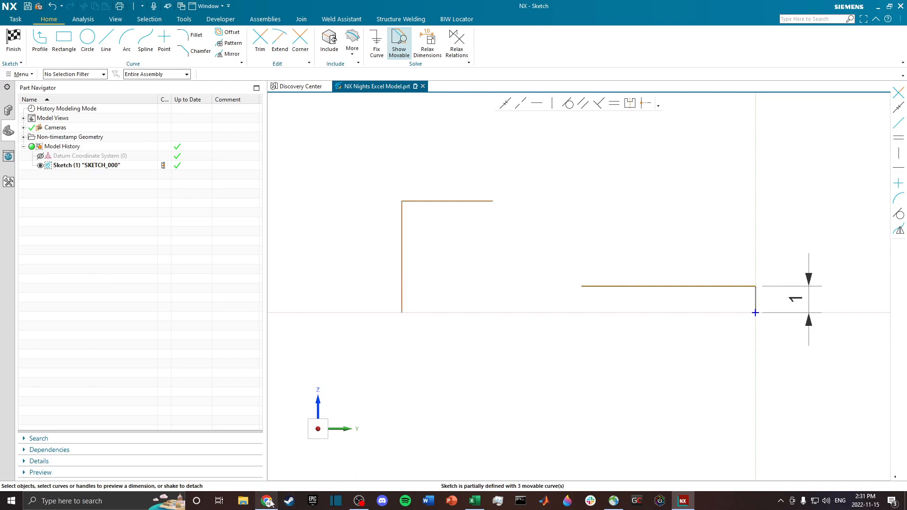
left_click(815, 297)
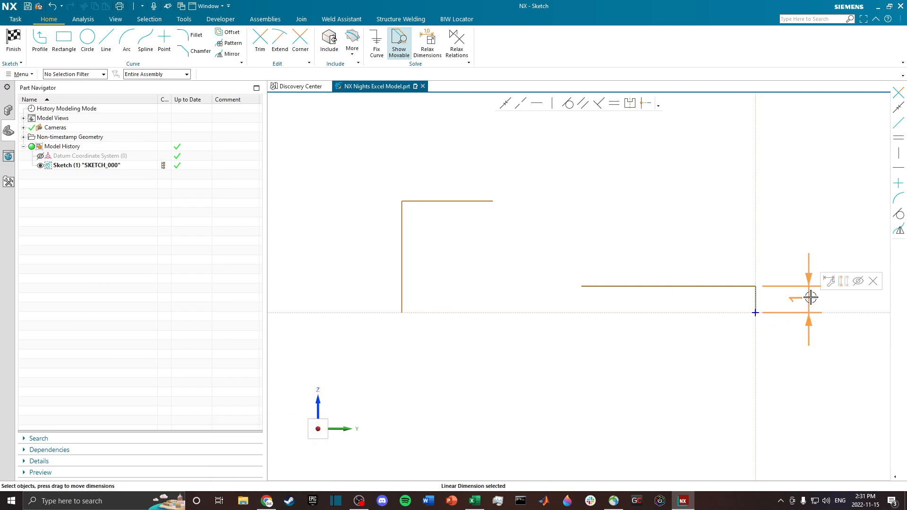
key("Delete")
Step: Dimension the far-left vertical line to 1, scaling the entire sketch with it
left_click(402, 256)
left_click(376, 257)
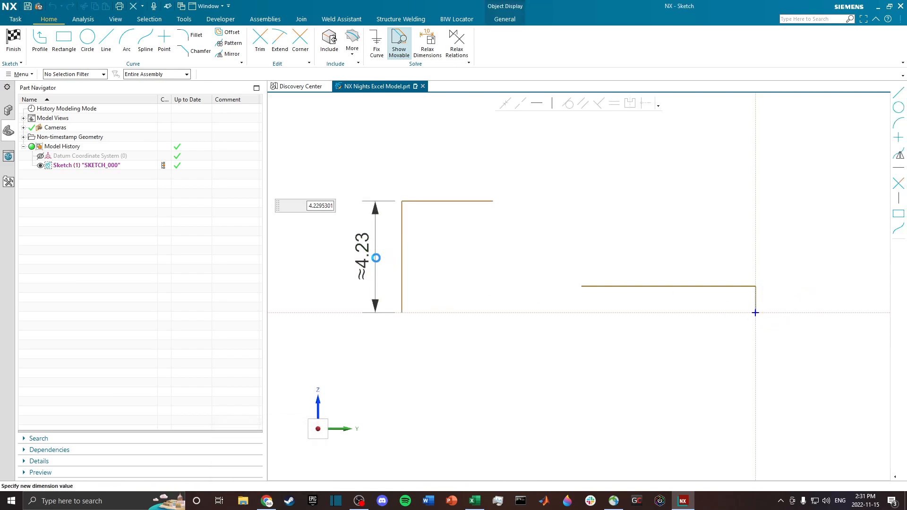
type("1")
key("Return")
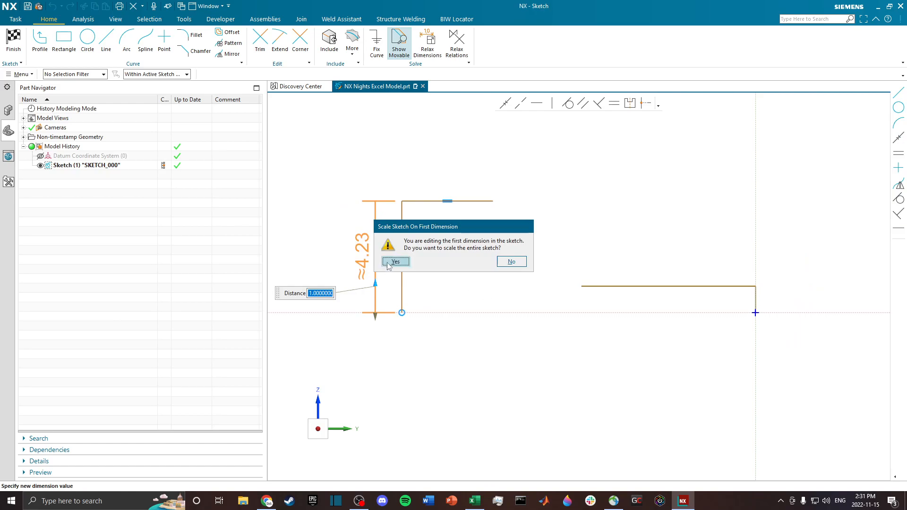
key("Return")
scroll(727, 324, "up", 4)
scroll(765, 243, "up", 4)
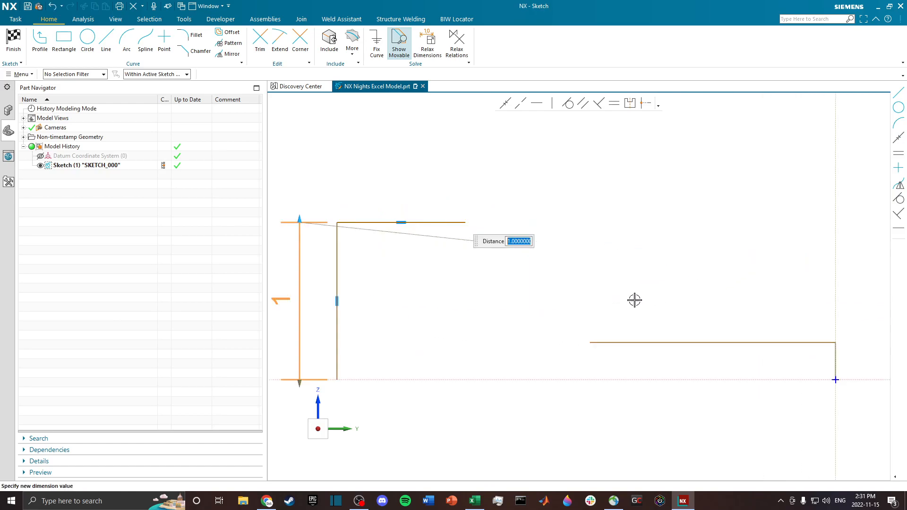
left_click(567, 288)
scroll(567, 288, "down", 2)
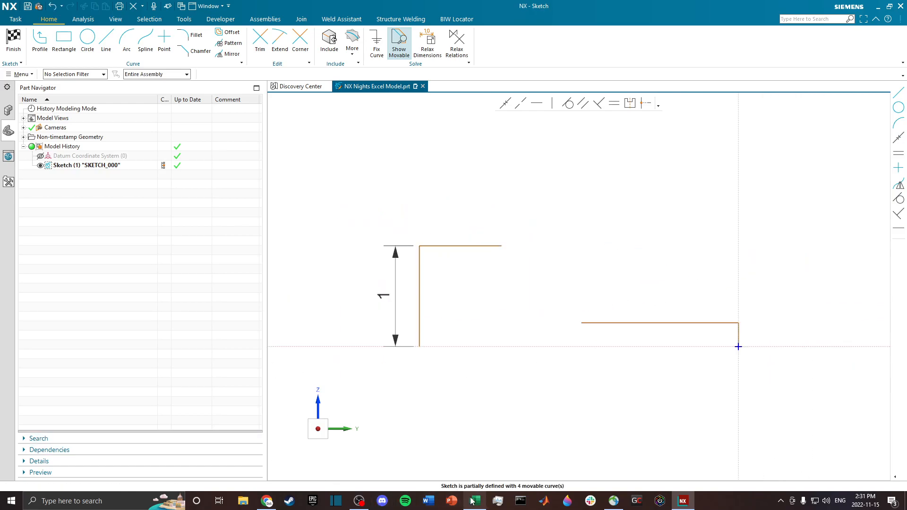
Step: Check the Excel workbook and dimension the short vertical line at the origin to 0.06
mouse_move(475, 501)
left_click(482, 463)
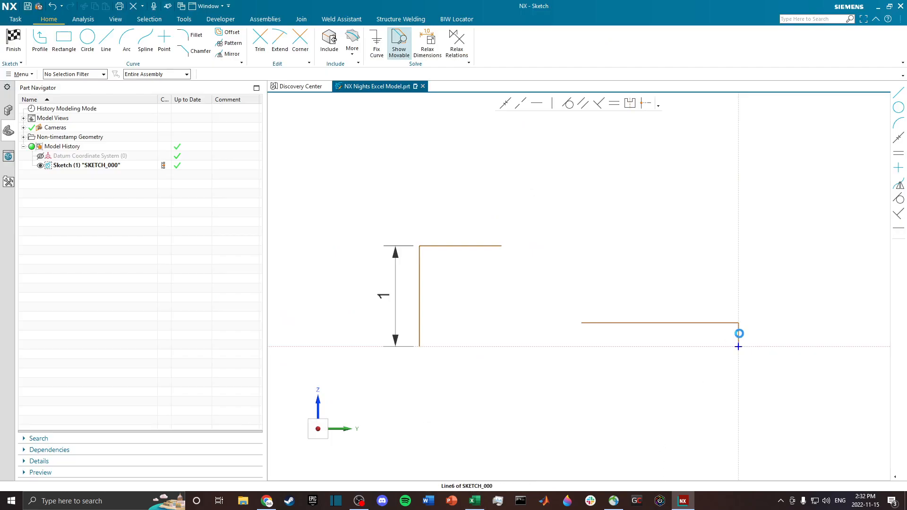
left_click(738, 332)
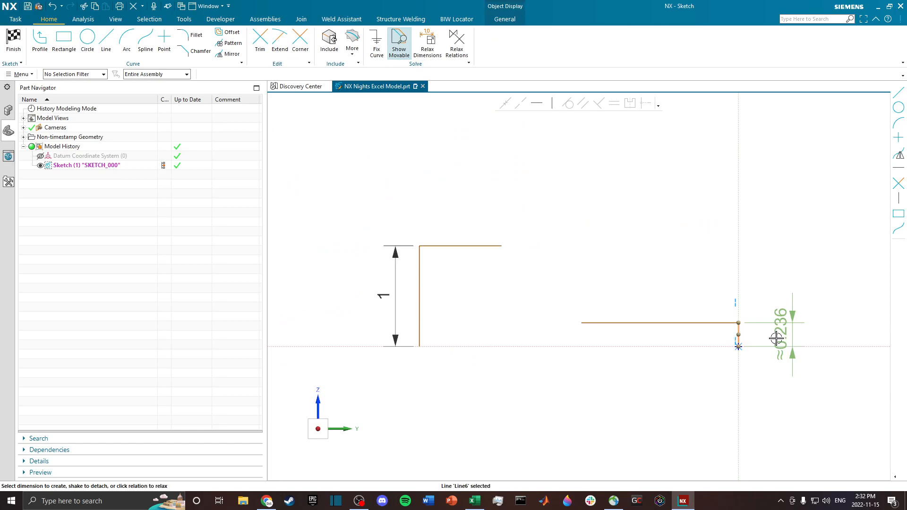
left_click(777, 338)
type("0.06")
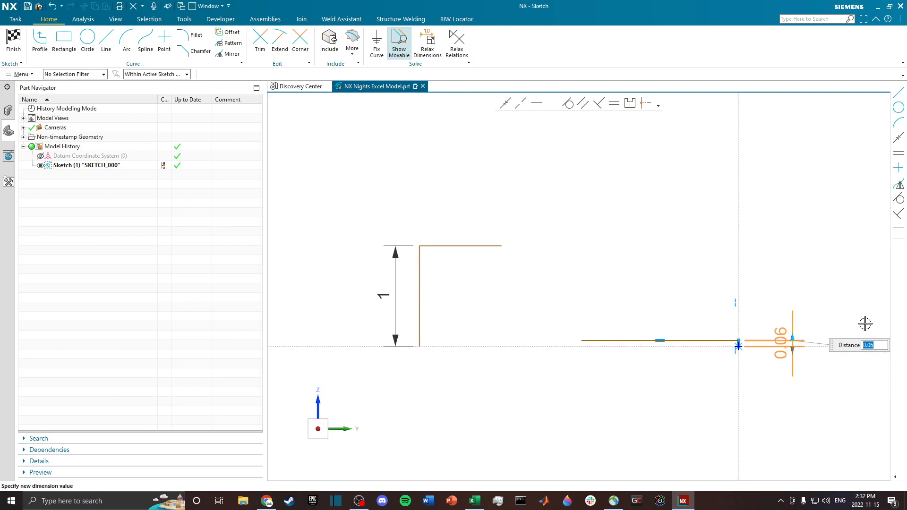
key("Return")
Step: Pull in the free end of the horizontal line near the origin and set its length to 0.25
scroll(612, 347, "up", 2)
left_click_drag(552, 345, 769, 346)
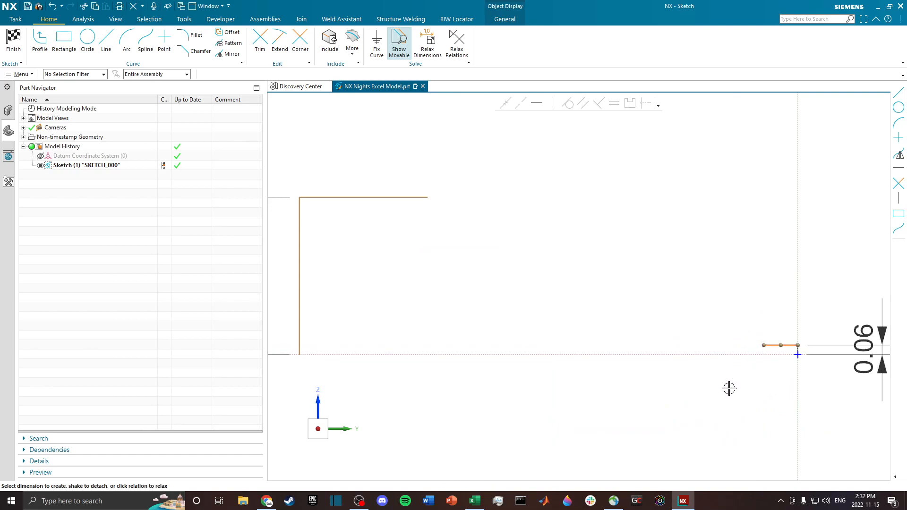
left_click(774, 345)
left_click(777, 421)
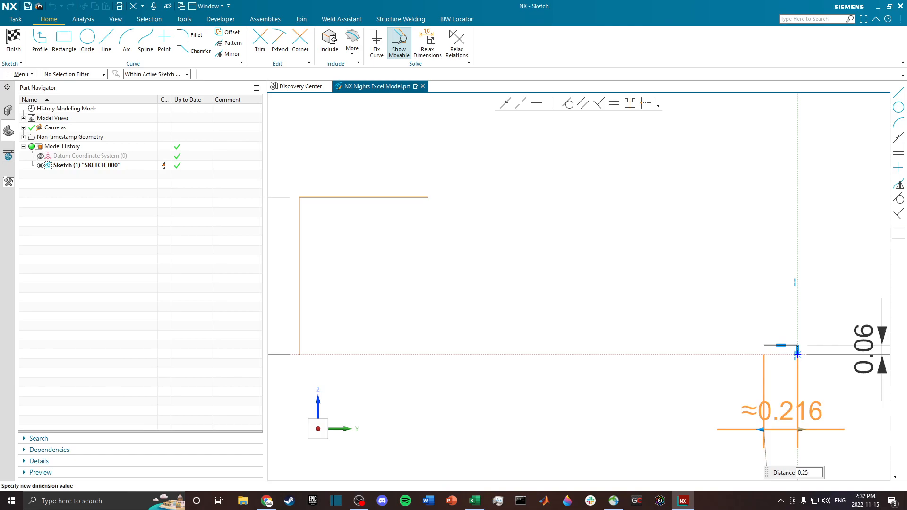
type("0.25")
key("Return")
scroll(653, 274, "down", 2)
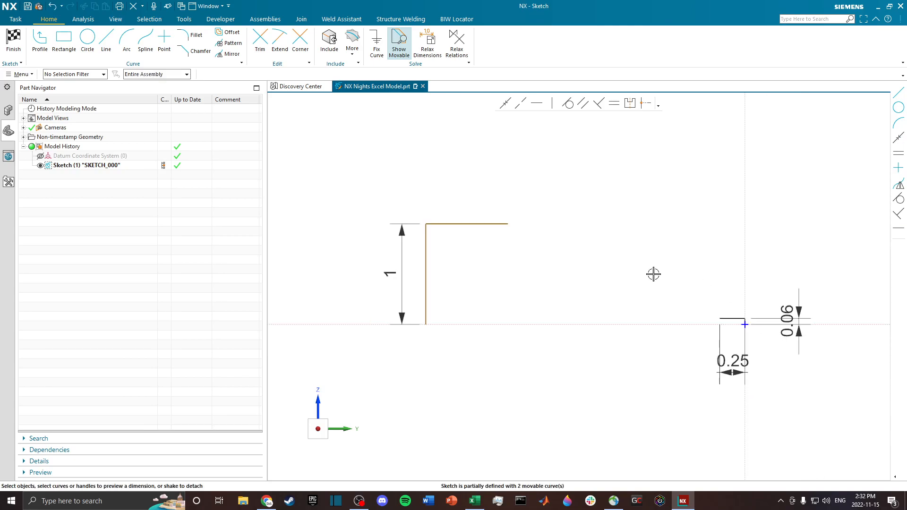
Step: Dimension the upper horizontal line to 0.3 and place the 0.3 and 0.25 dimensions above their lines
left_click(489, 223)
left_click(470, 261)
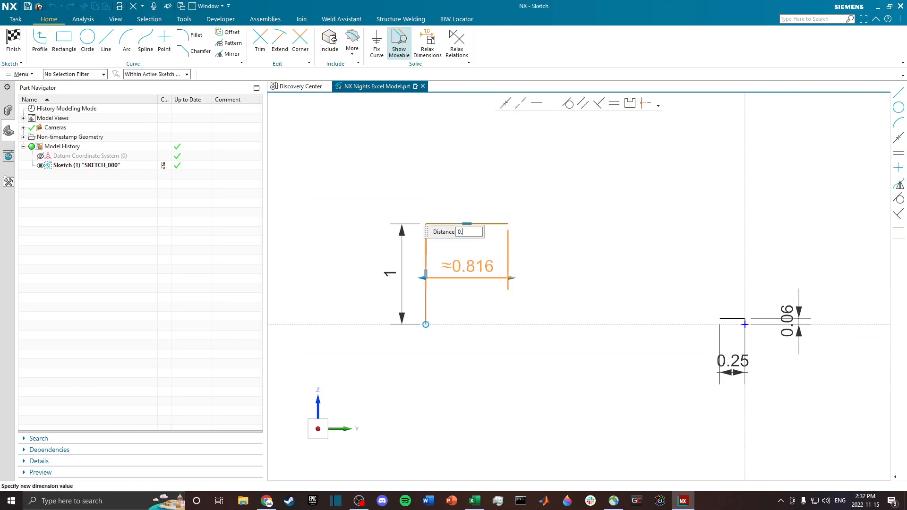
key("Return")
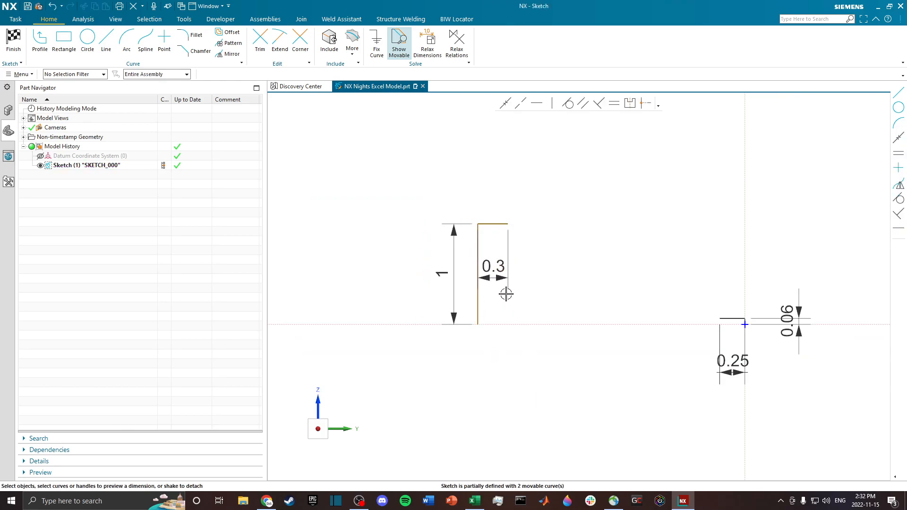
left_click_drag(498, 267, 493, 198)
left_click_drag(733, 364, 730, 268)
Step: Draw two connected arcs linking the upper horizontal line's open end to the free end of the 0.25 line near the origin
scroll(648, 269, "up", 3)
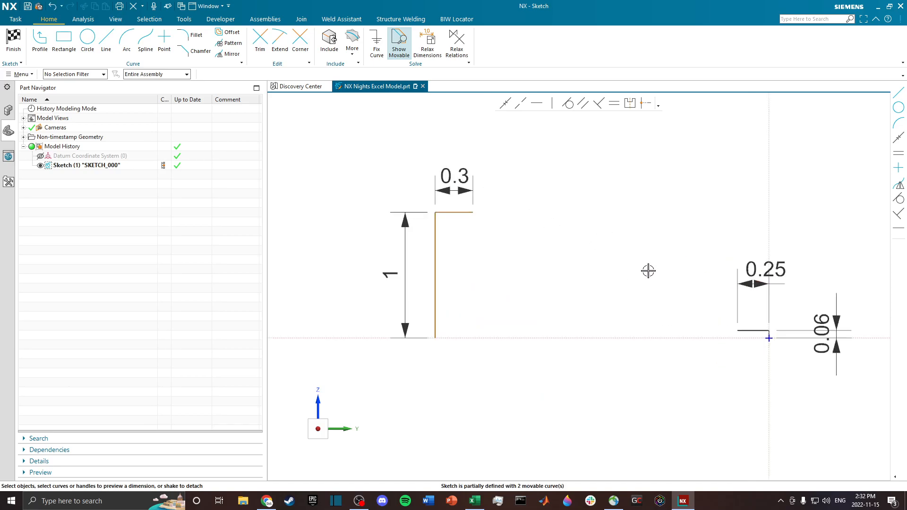
left_click(126, 40)
left_click(429, 197)
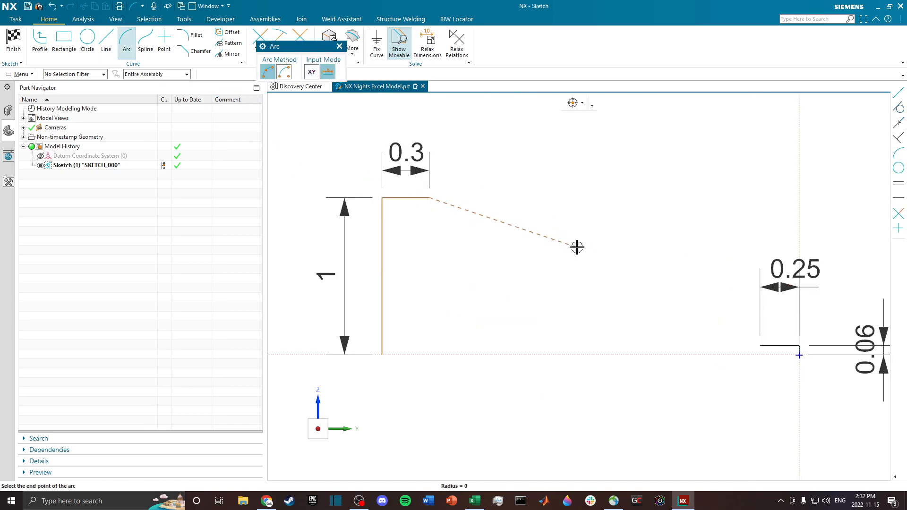
left_click(558, 255)
left_click(560, 199)
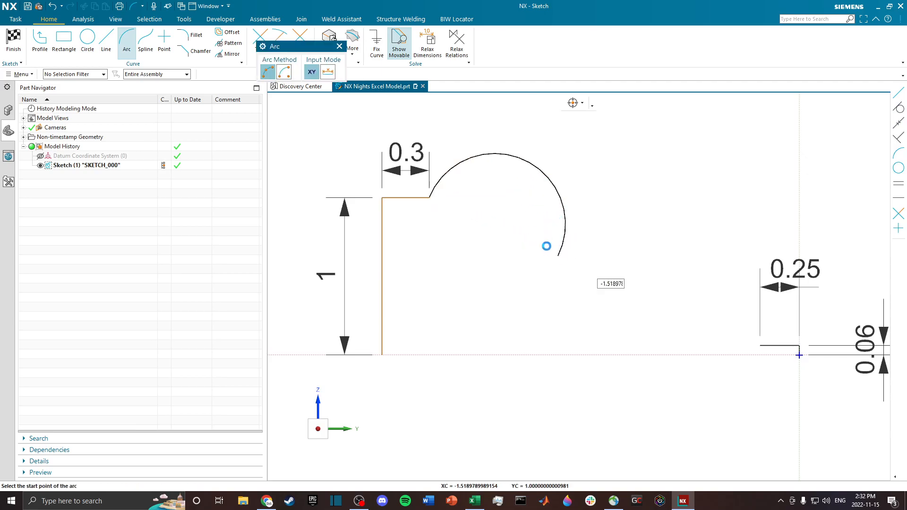
left_click(760, 345)
left_click(558, 256)
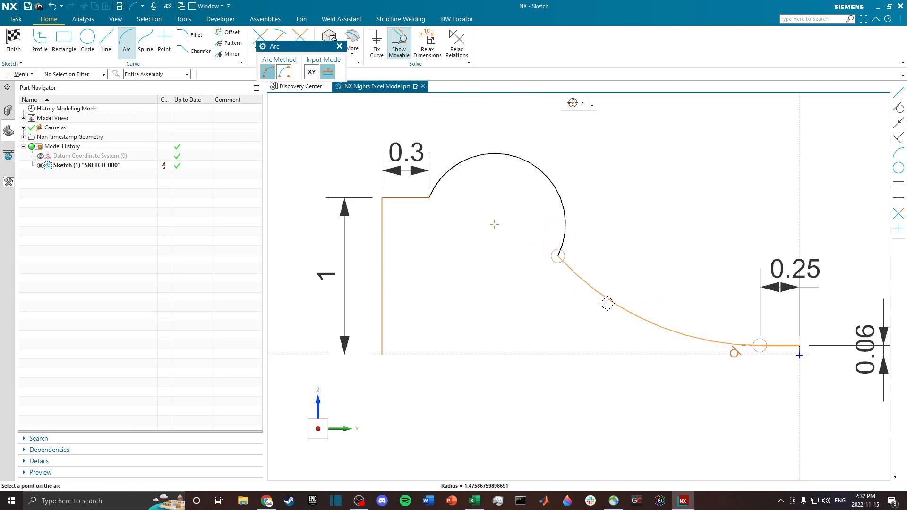
left_click(699, 336)
key("Escape")
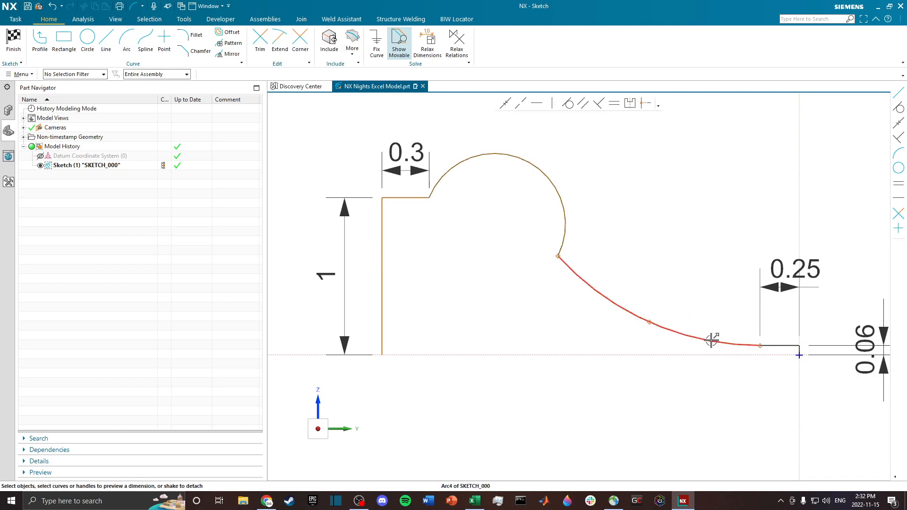
Step: Make the upper arc tangent to the upper horizontal line and accept the solution that lets both curves move
left_click(651, 227)
left_click(454, 169)
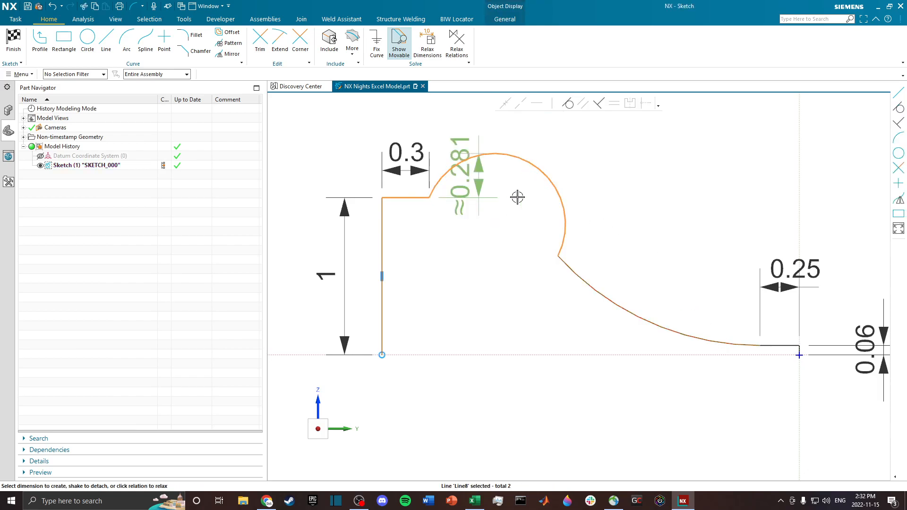
left_click(571, 104)
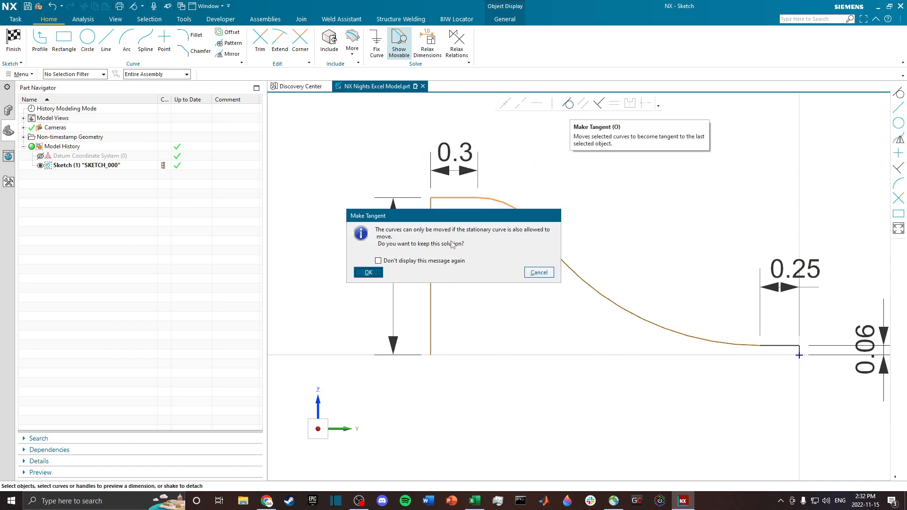
left_click(369, 273)
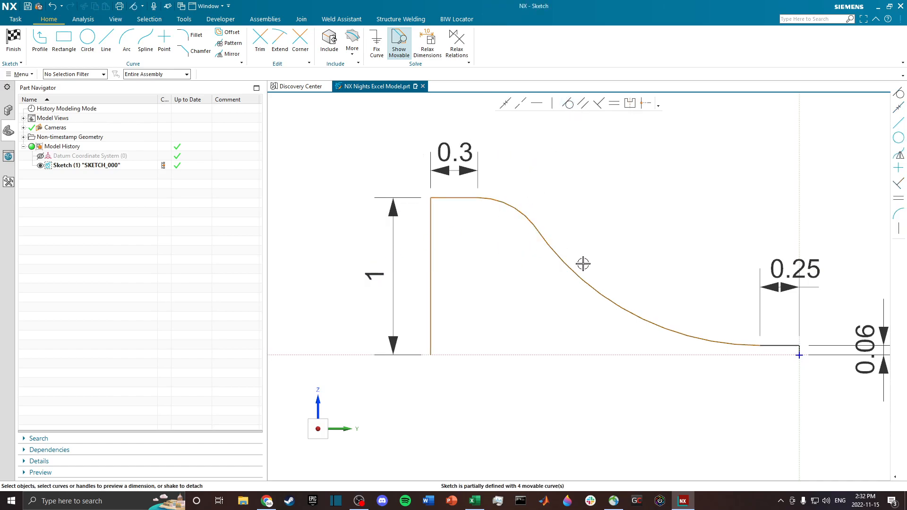
Step: Make the lower arc tangent to the short horizontal line near the origin
scroll(680, 326, "up", 2)
left_click(718, 339)
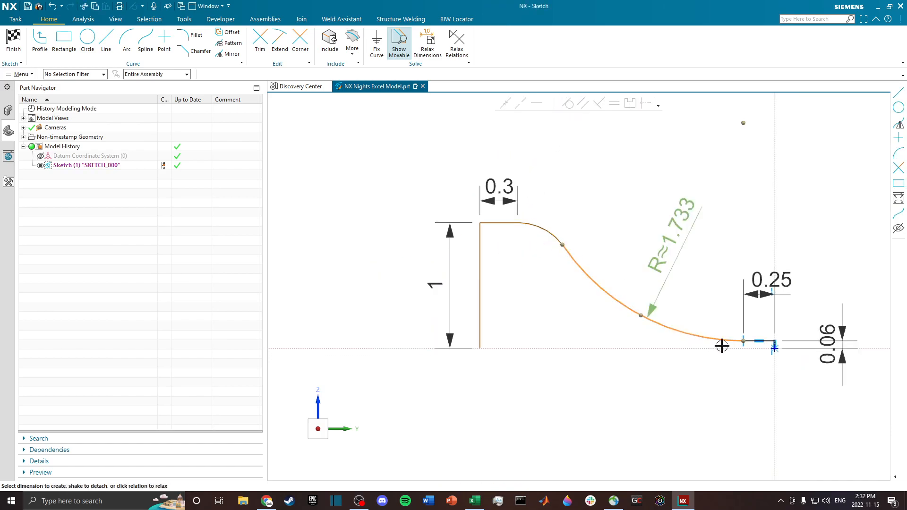
scroll(751, 341, "down", 3)
left_click(749, 341)
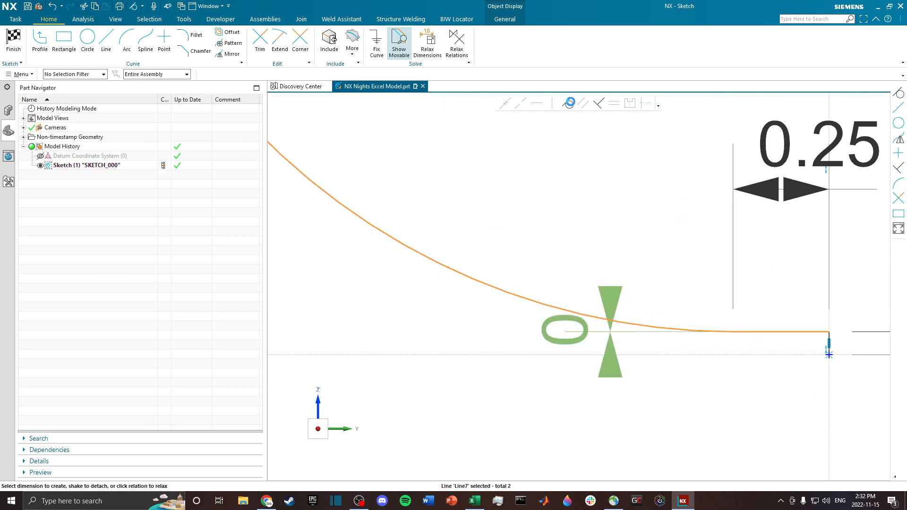
key("Escape")
scroll(552, 206, "up", 5)
scroll(513, 196, "down", 3)
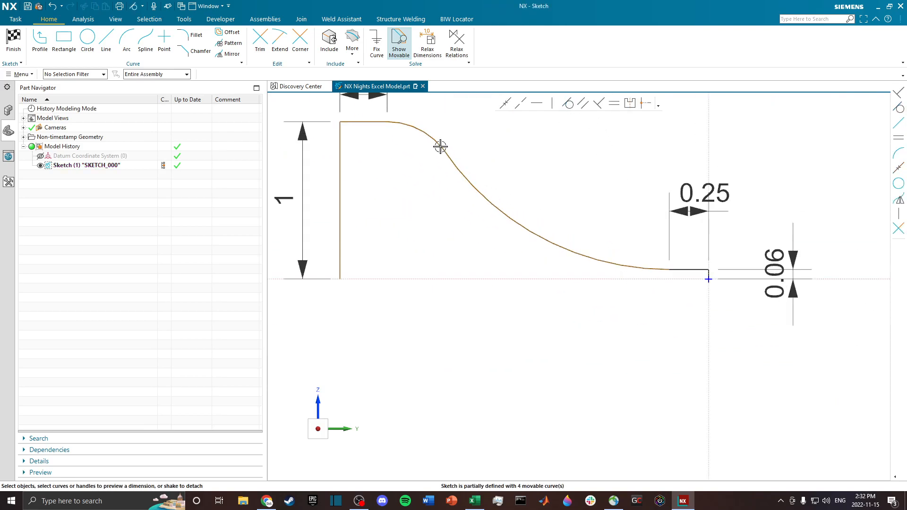
Step: Make the upper and lower arcs tangent to each other where they meet, accepting the proposed solution
left_click(504, 212)
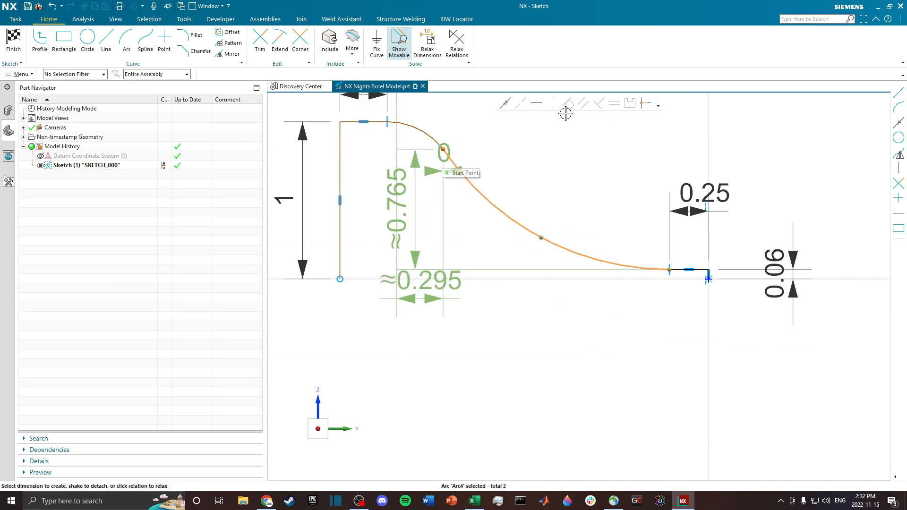
key("Escape")
left_click(429, 133)
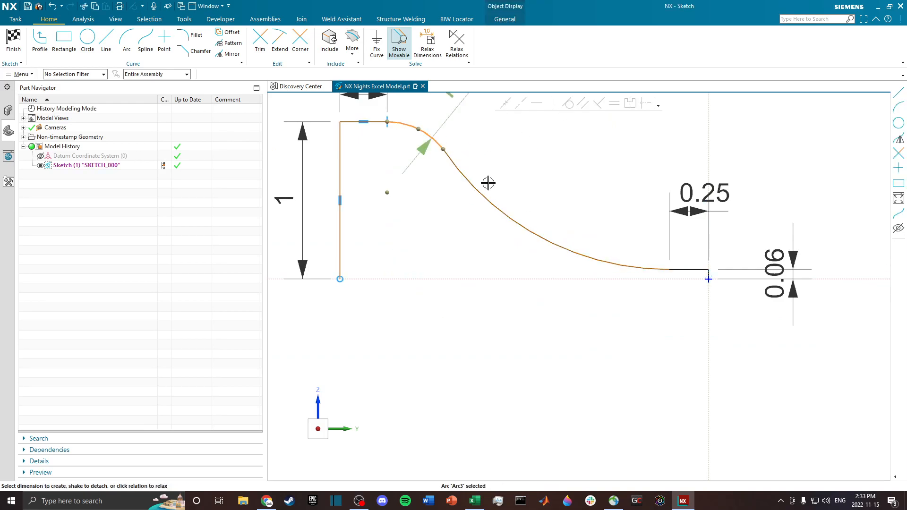
left_click(481, 185)
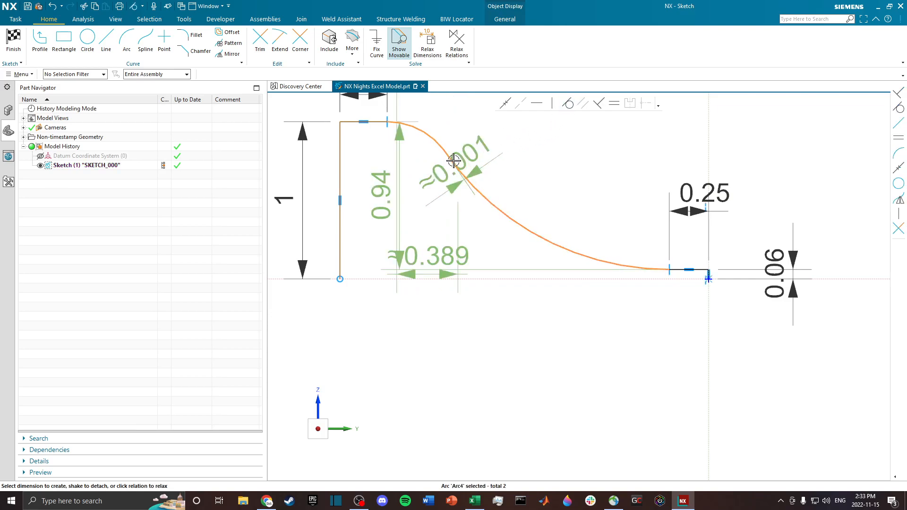
left_click(568, 105)
left_click(369, 273)
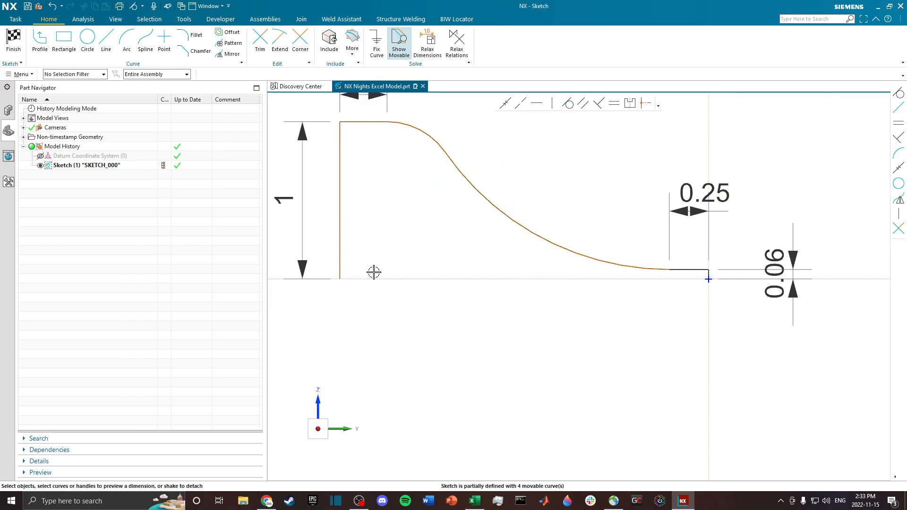
Step: Pull the far-left end of the profile toward the origin to shorten it overall
scroll(512, 211, "down", 3)
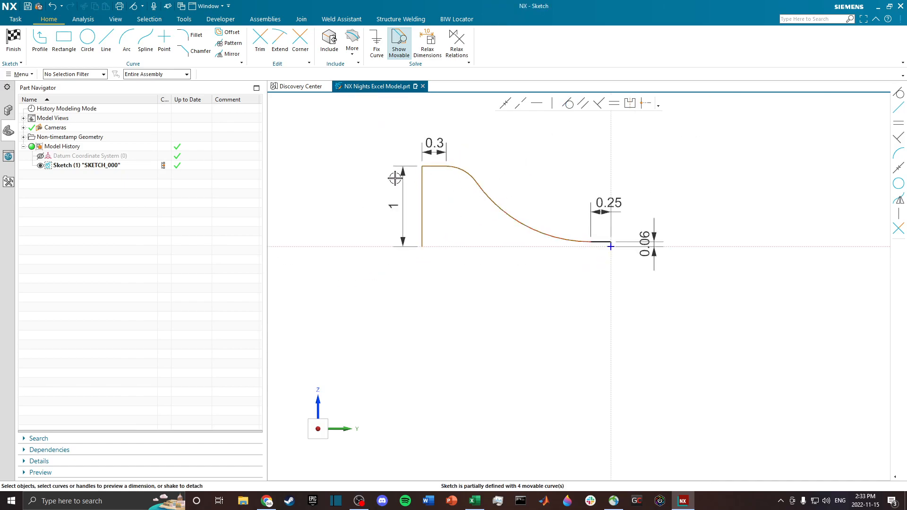
mouse_move(429, 180)
left_mouse_down()
mouse_move(480, 186)
mouse_move(413, 186)
mouse_move(502, 184)
mouse_move(469, 180)
mouse_move(482, 188)
left_mouse_up()
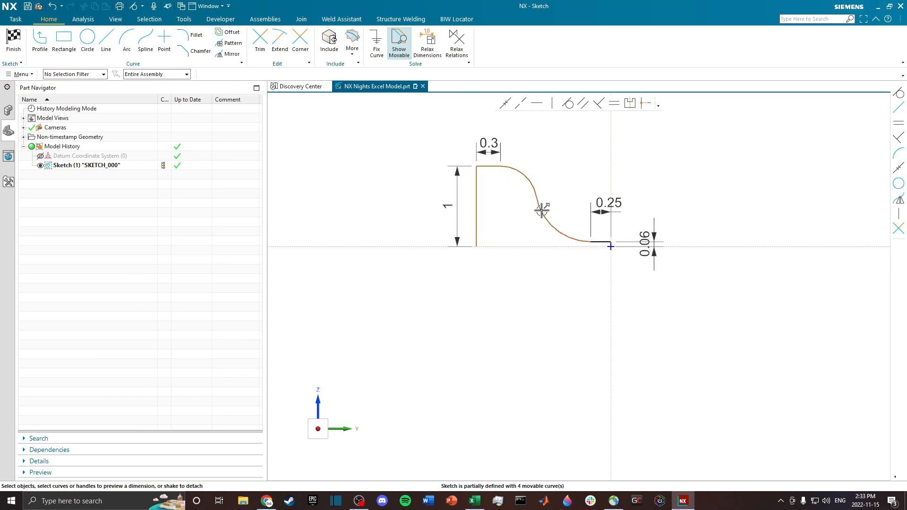
scroll(543, 210, "up", 2)
scroll(539, 211, "down", 1)
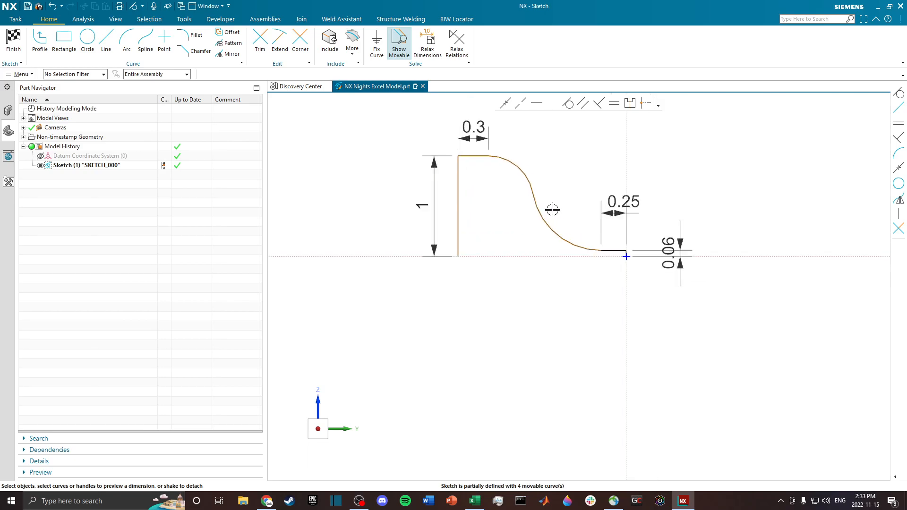
Step: Check distance L in the Excel workbook and dimension the far-left vertical line at 1.18 from the sketch's vertical axis
scroll(539, 211, "up", 2)
left_click(406, 236)
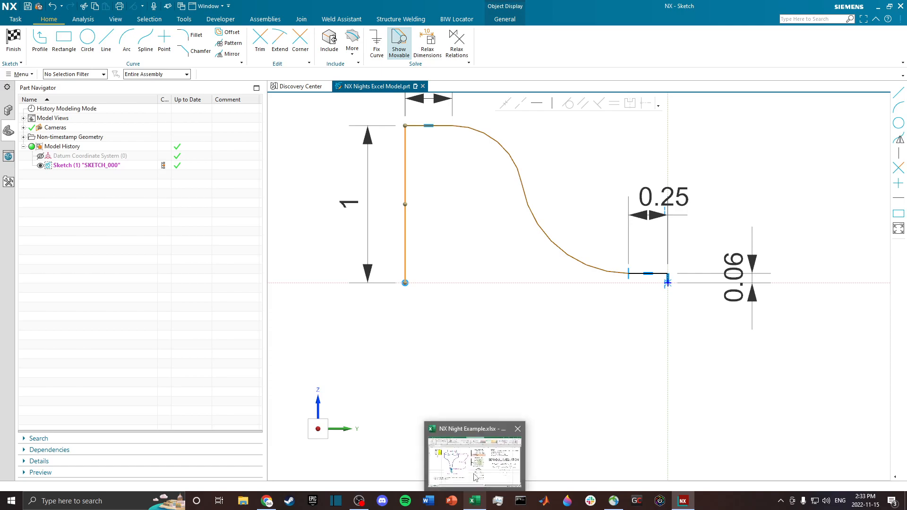
left_click(475, 478)
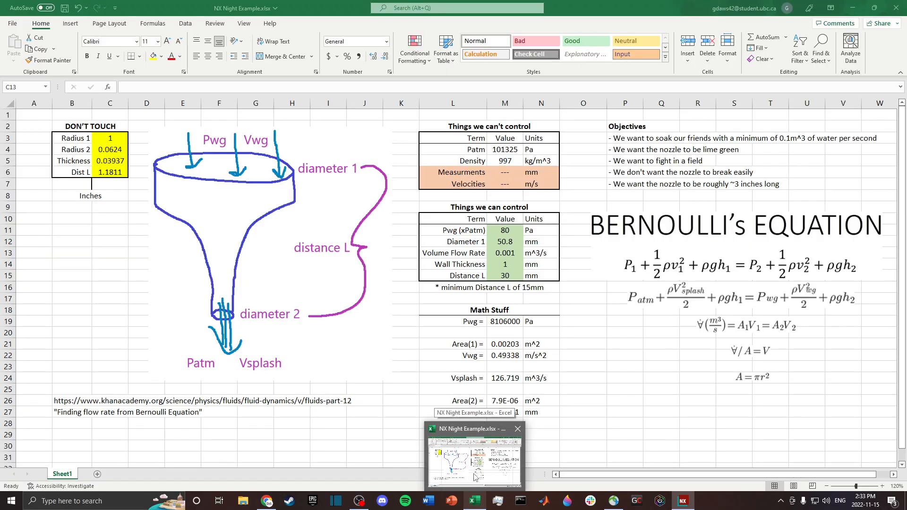
left_click(476, 477)
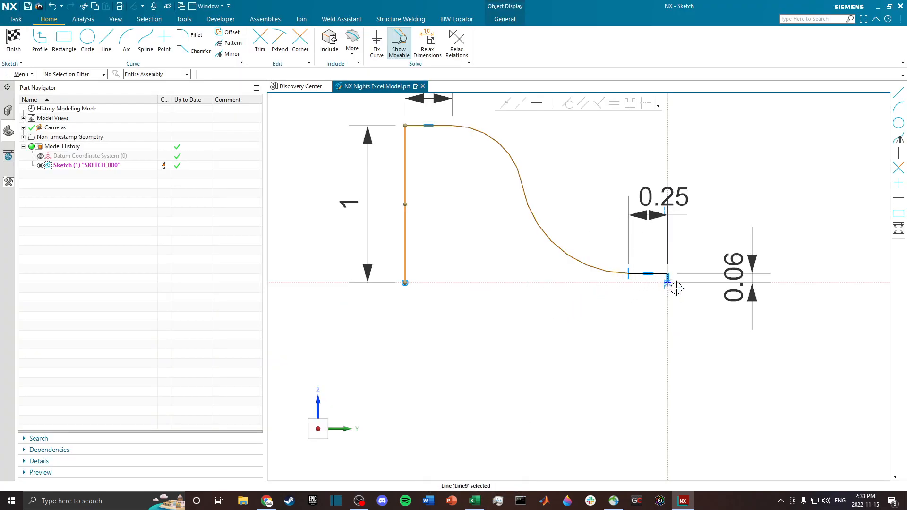
scroll(676, 288, "up", 4)
scroll(668, 188, "down", 6)
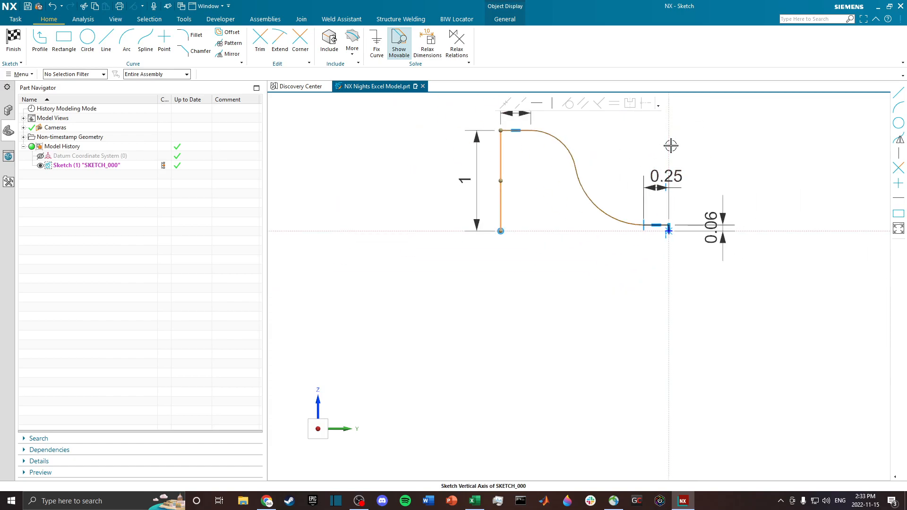
key("d")
left_click(581, 205)
type("1.18")
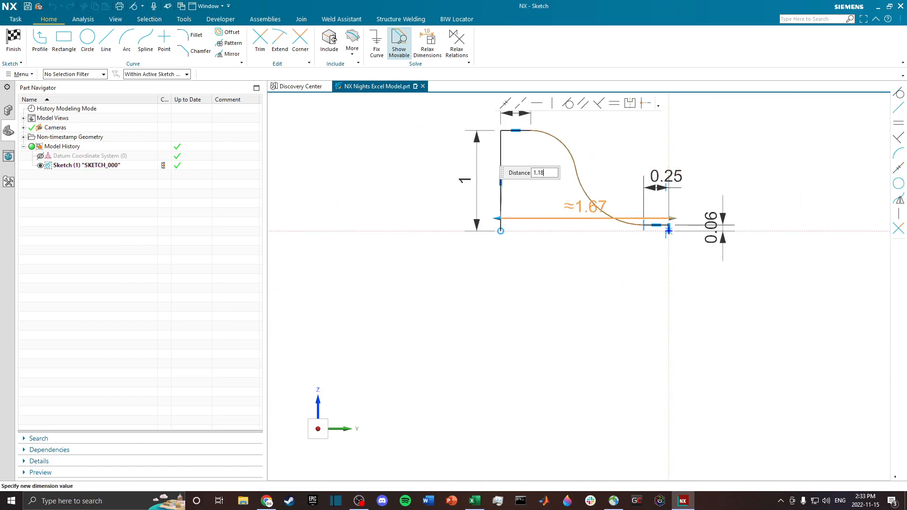
key("Return")
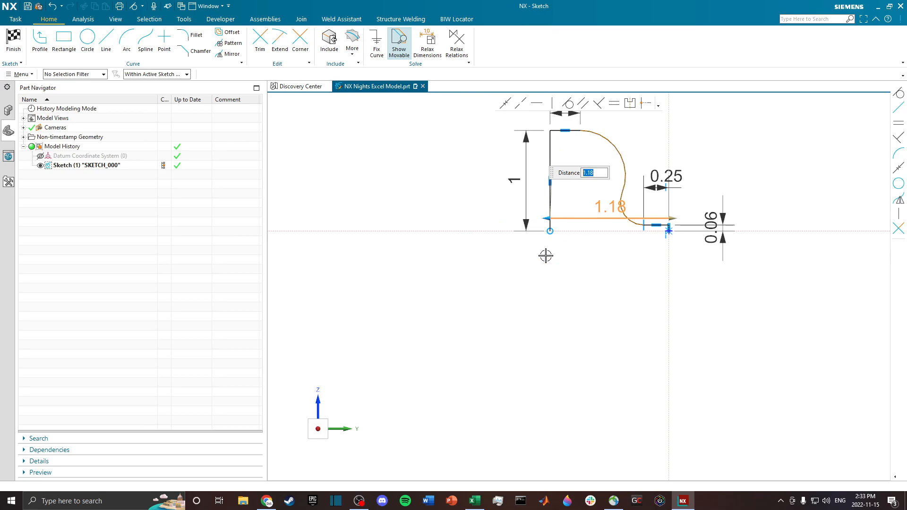
key("Escape")
Step: Adjust the S-shaped transition by moving the point shared by the two arcs slightly upward
scroll(644, 158, "up", 1)
middle_click_drag(645, 153, 634, 255, "shift")
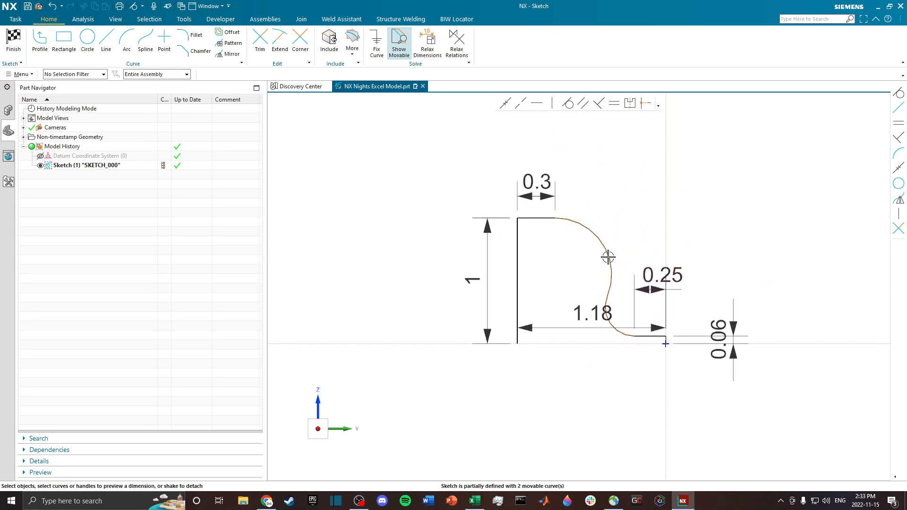
scroll(605, 262, "up", 2)
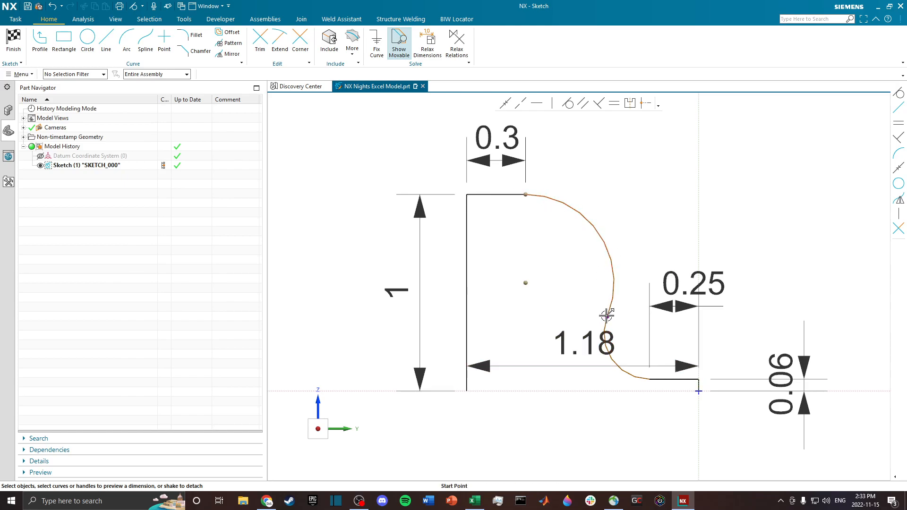
mouse_move(608, 300)
left_mouse_down()
mouse_move(596, 260)
mouse_move(613, 285)
left_mouse_up()
scroll(658, 255, "up", 4)
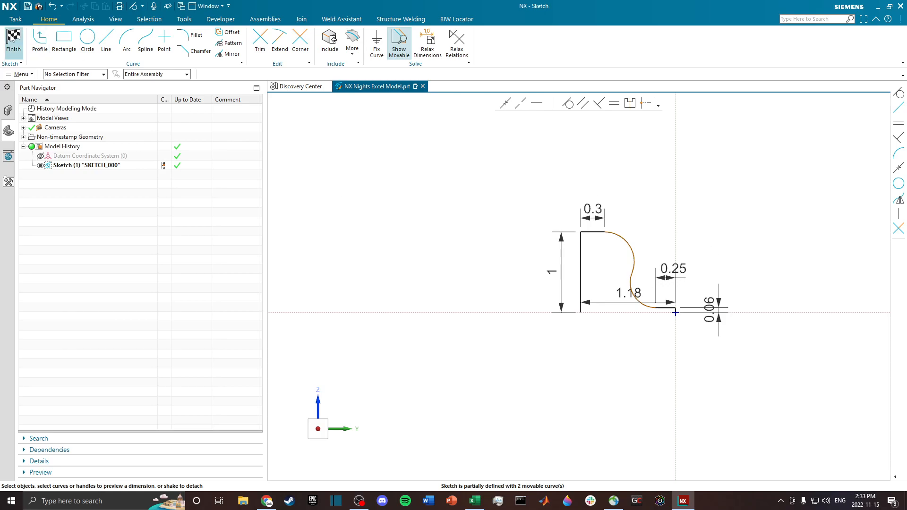
Step: Finish the sketch and save the part
left_click(13, 47)
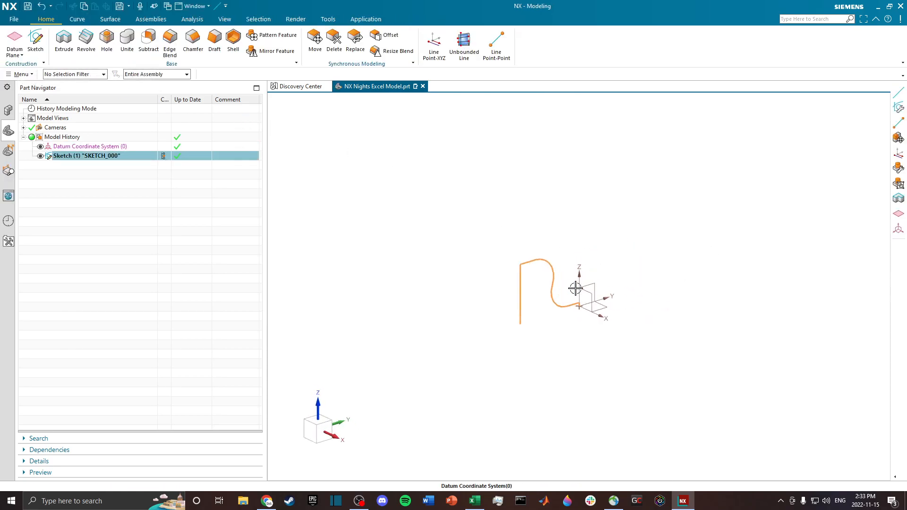
left_click(29, 7)
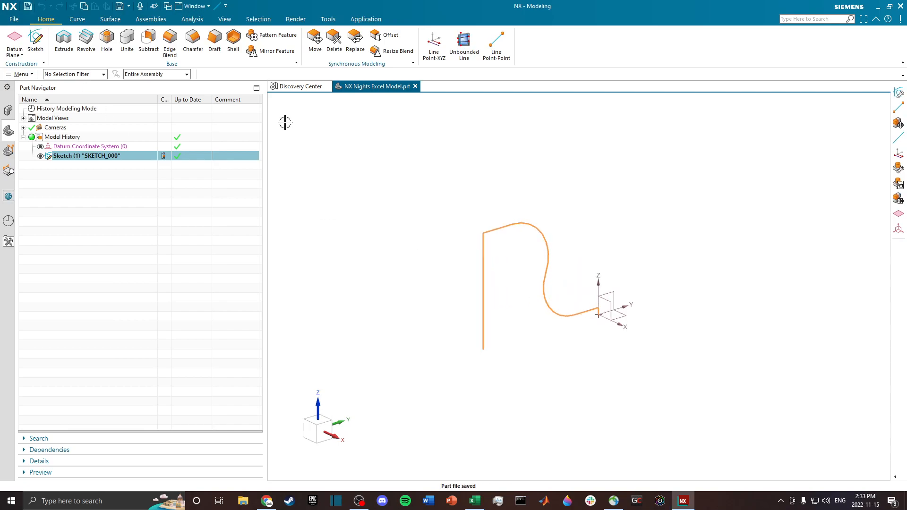
Step: Revolve the sketched profile from 0 to 360 degrees about the Y axis with no Boolean
left_click(86, 39)
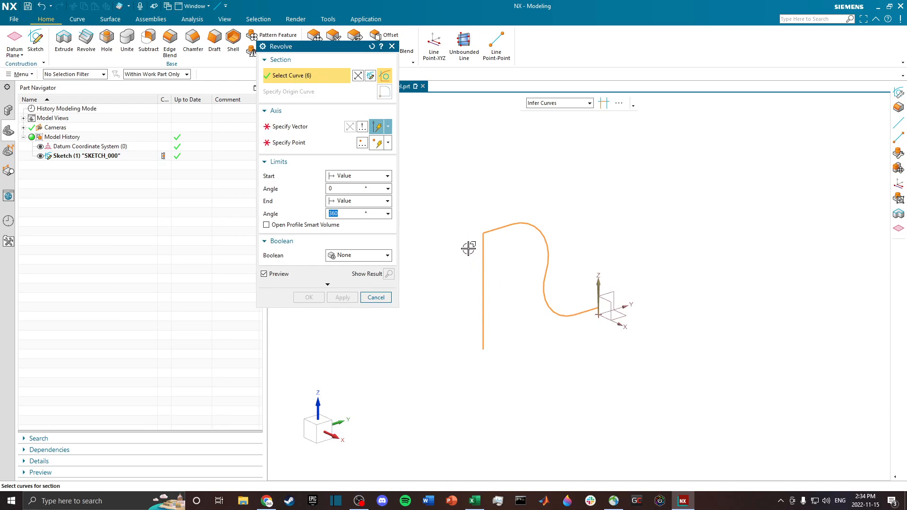
left_click(285, 130)
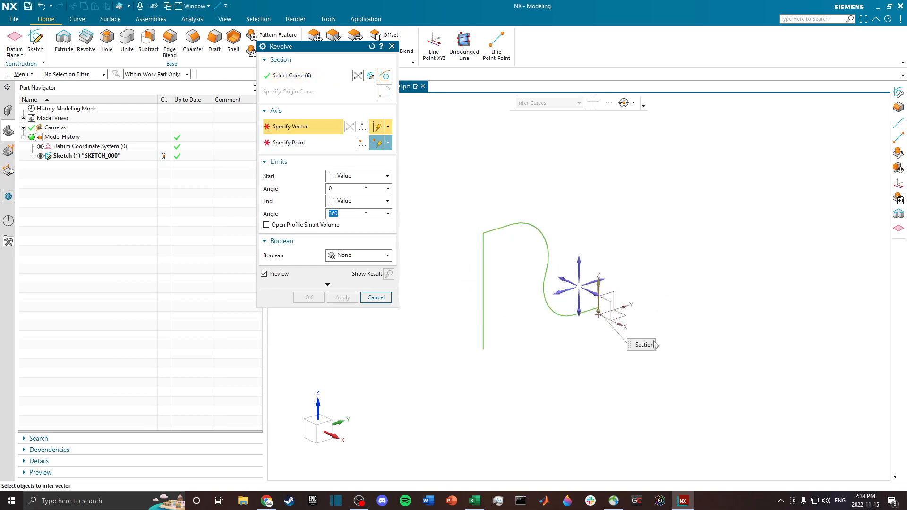
left_click(624, 308)
middle_click_drag(652, 303, 682, 255)
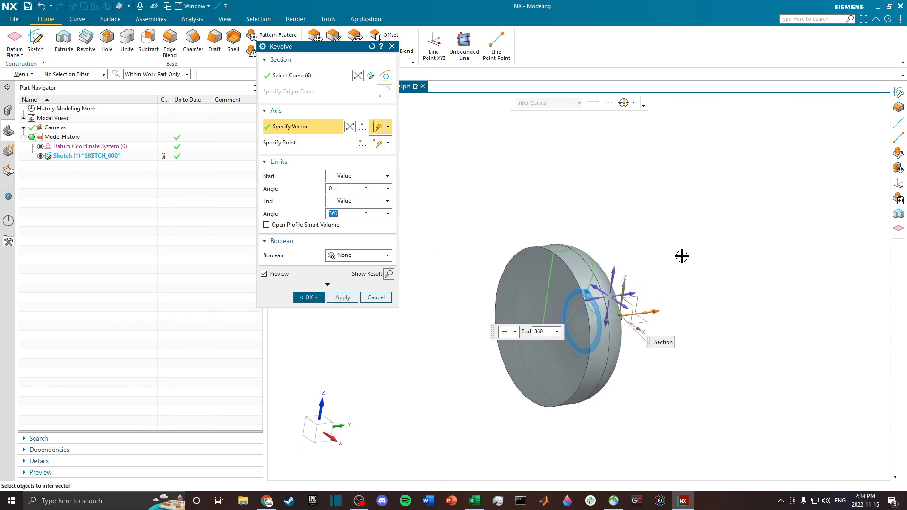
left_click(311, 298)
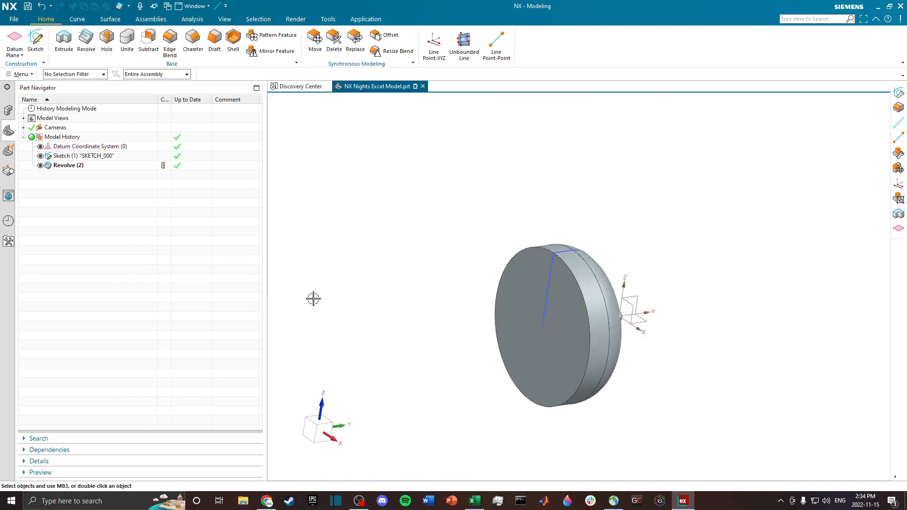
Step: Inspect the revolved body from its narrow end and reopen its profile sketch for editing
middle_click_drag(629, 226, 583, 247)
scroll(600, 321, "up", 3)
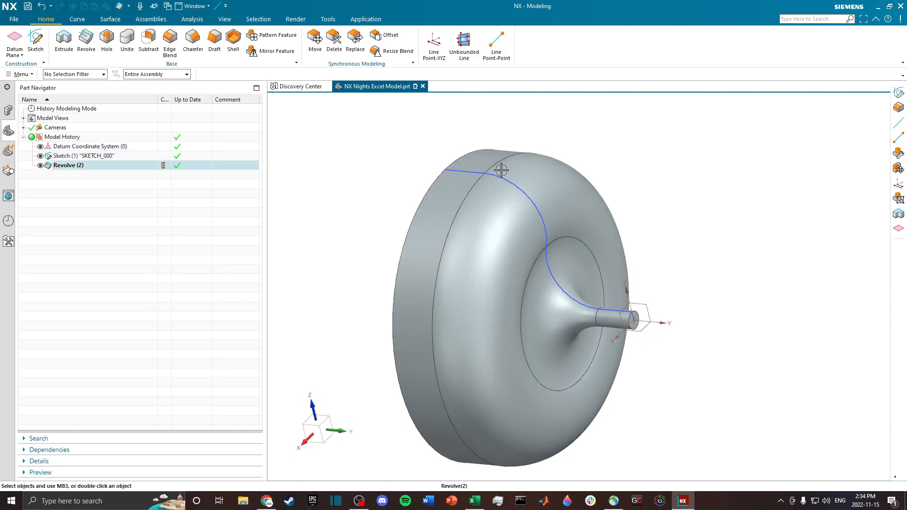
left_click(502, 176)
double_click(502, 176)
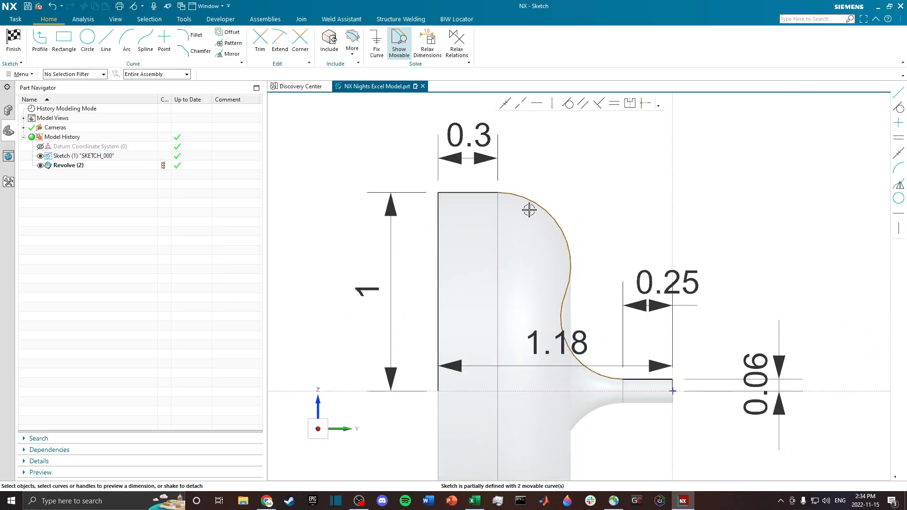
Step: Reshape the upper transition arc with its centre dimensioned 0.3 in below the profile's top line, and finish the sketch
mouse_move(570, 274)
left_mouse_down()
mouse_move(569, 290)
mouse_move(568, 214)
mouse_move(612, 249)
mouse_move(594, 233)
left_mouse_up()
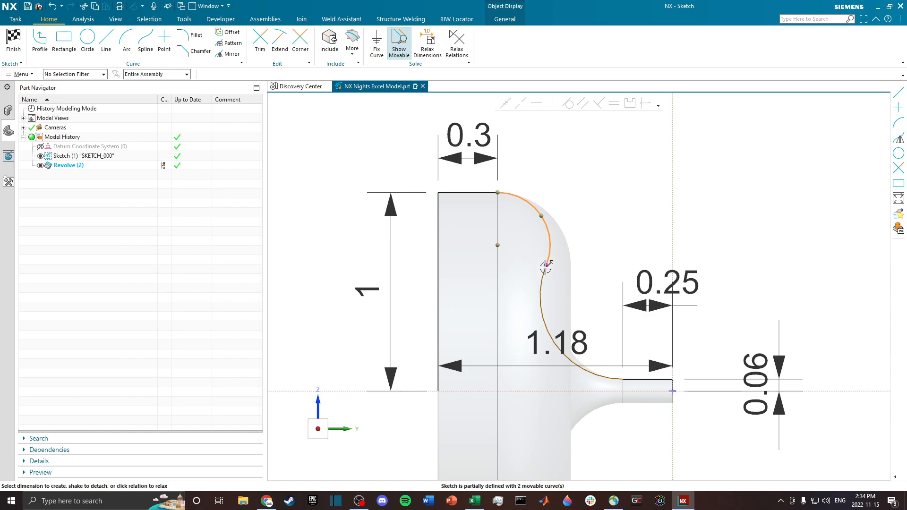
left_click_drag(546, 265, 547, 258)
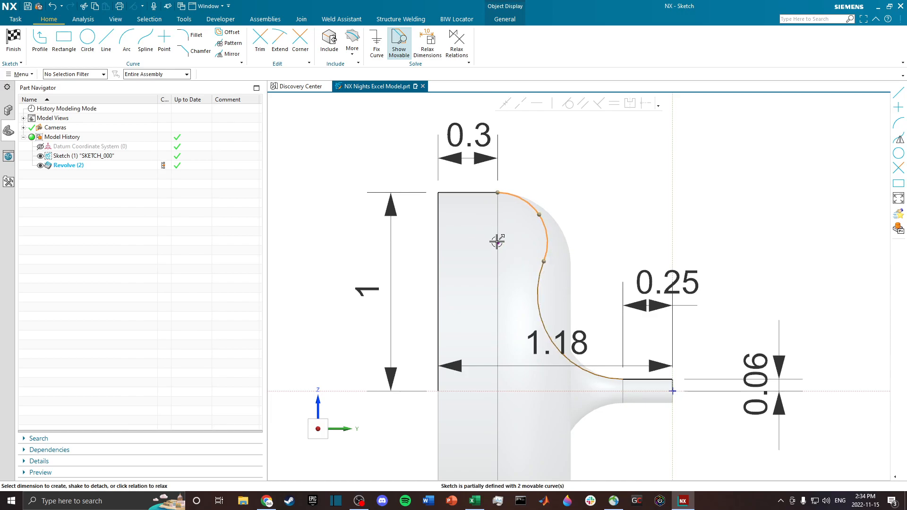
left_click(497, 241)
left_click(485, 192)
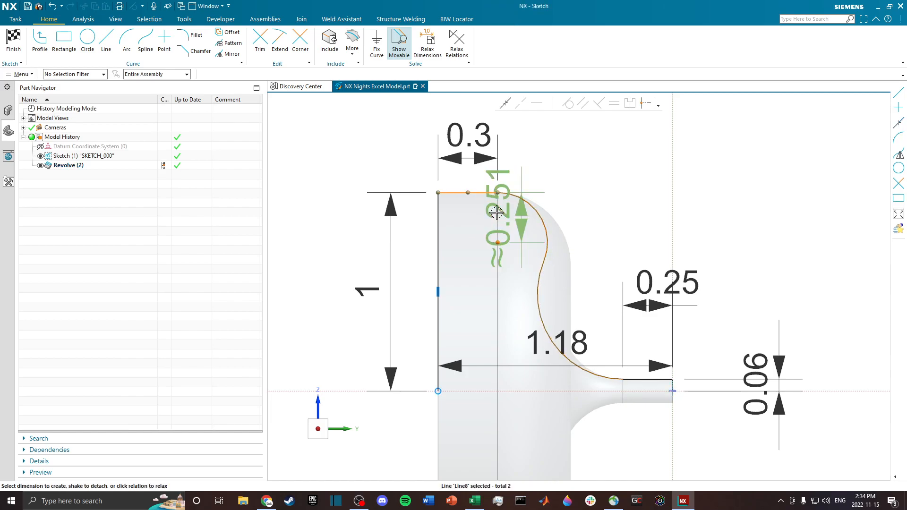
left_click(496, 213)
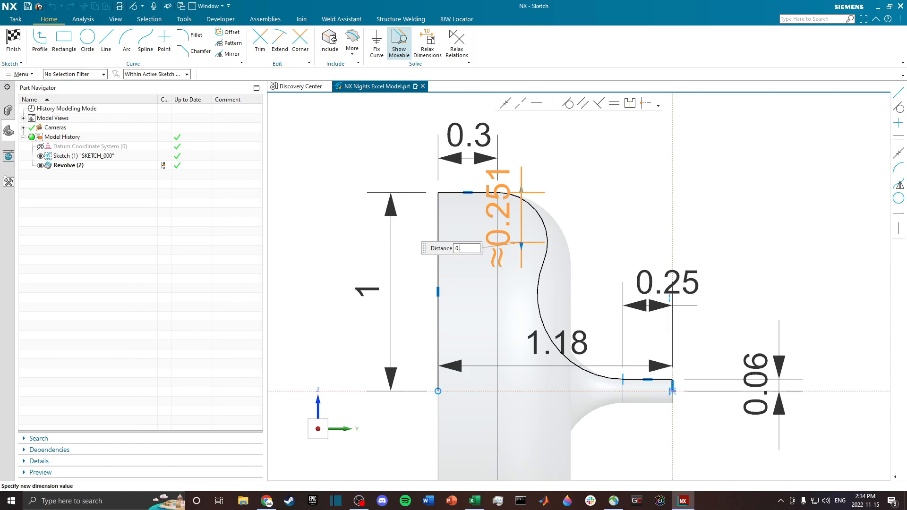
type("0.3")
key("Return")
key("Escape")
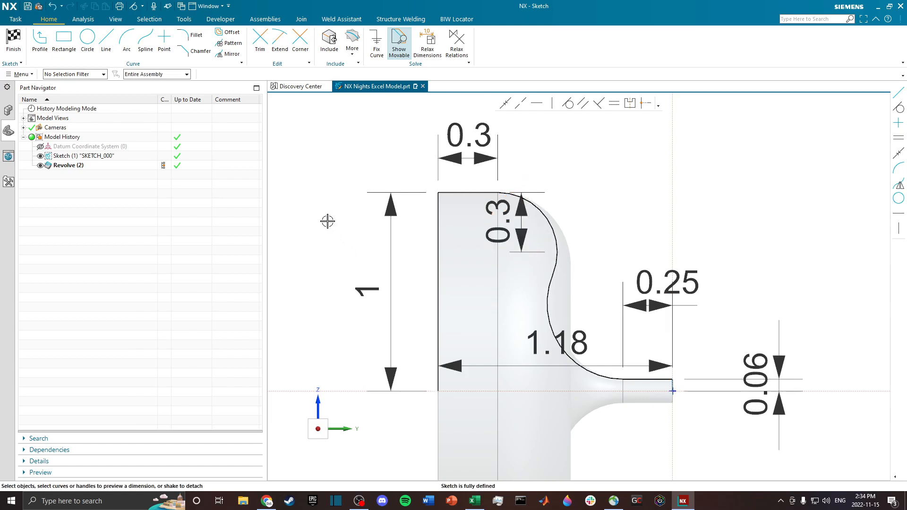
key("ctrl+q")
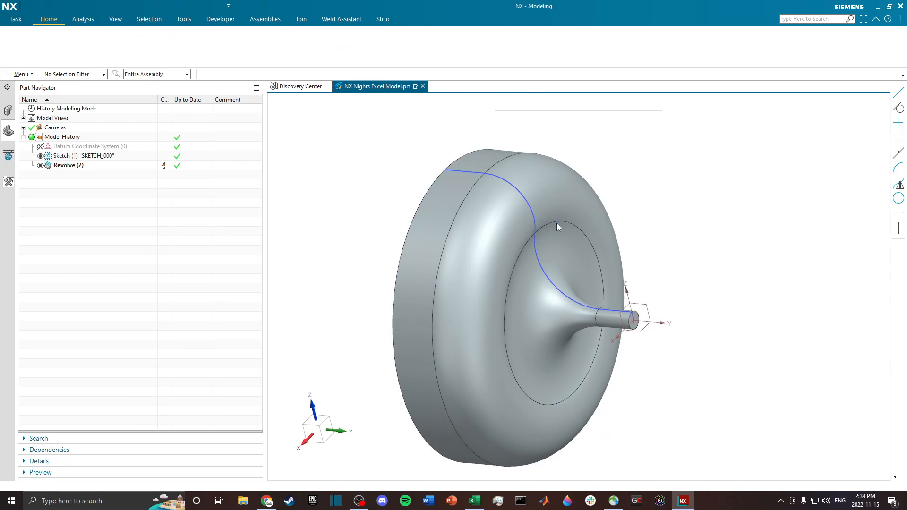
Step: Set up a Shell open at the wide flat end face, 0.1 in thick, with the thickness direction reversed to the outside
middle_click_drag(401, 182, 440, 258)
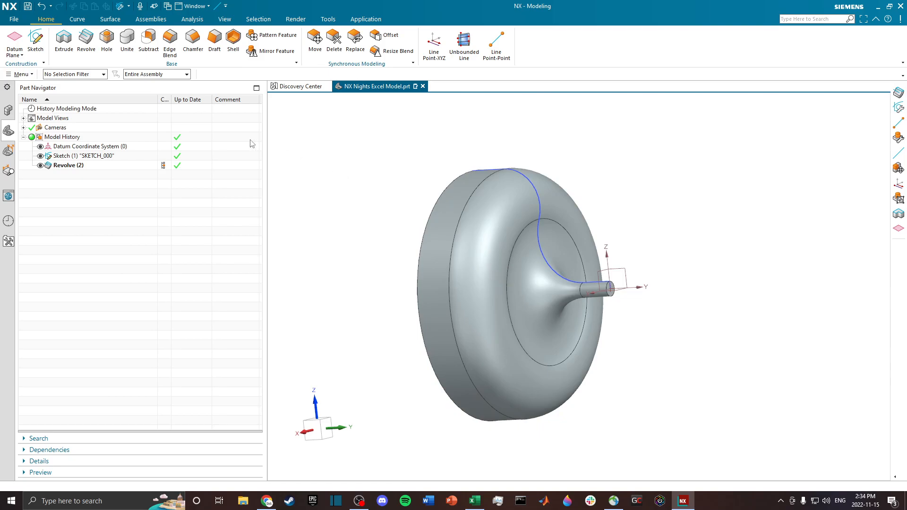
left_click(233, 40)
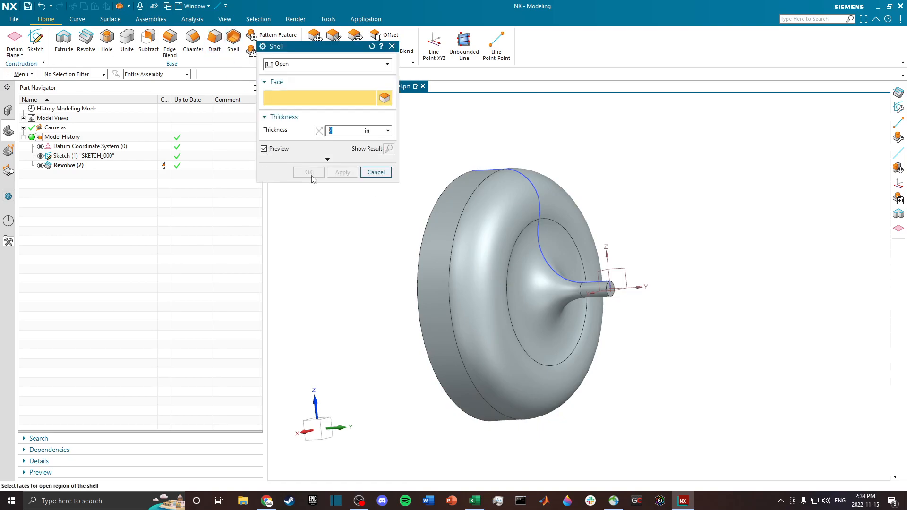
middle_click_drag(344, 229, 446, 271)
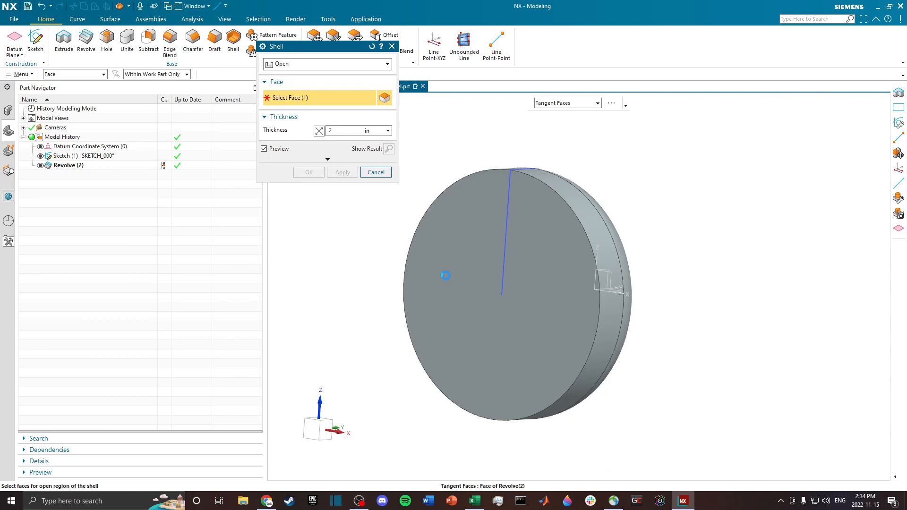
left_click(452, 257)
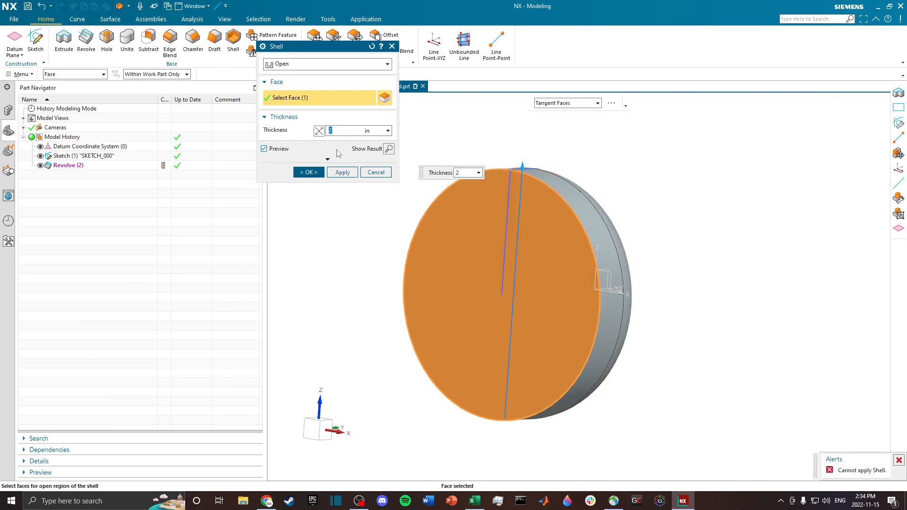
key("Return")
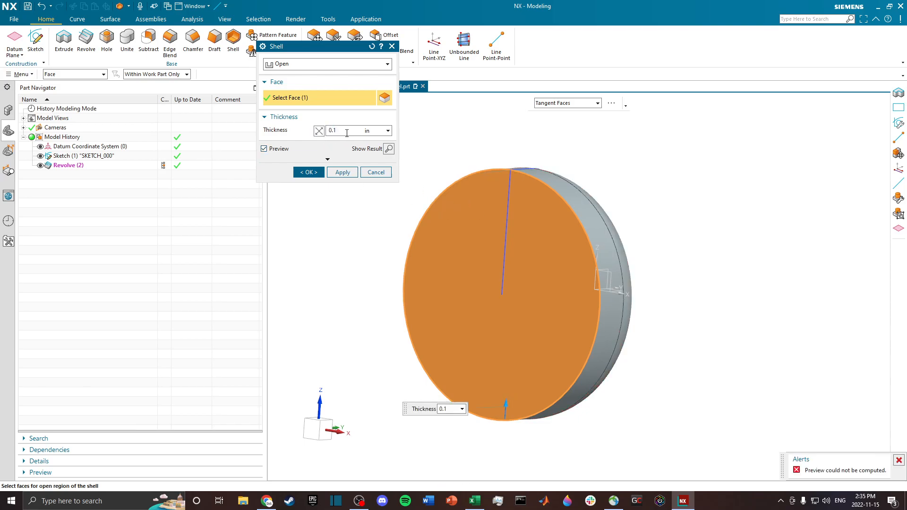
left_click(324, 134)
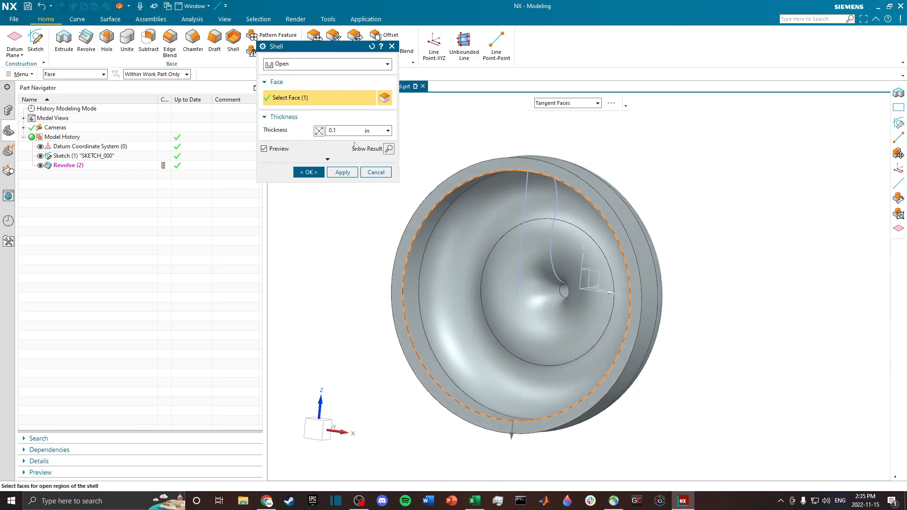
Step: Try a thickness of 0.9 in for the shell
left_click(337, 131)
type("2")
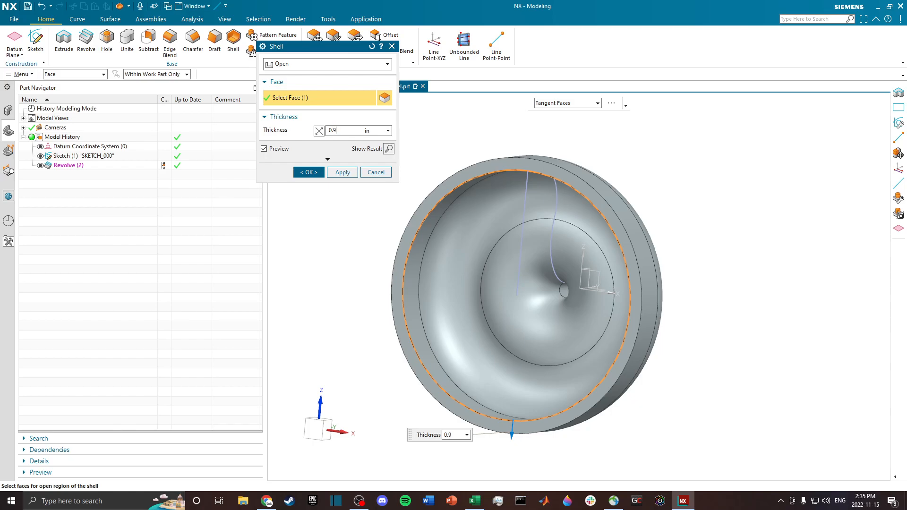
key("Return")
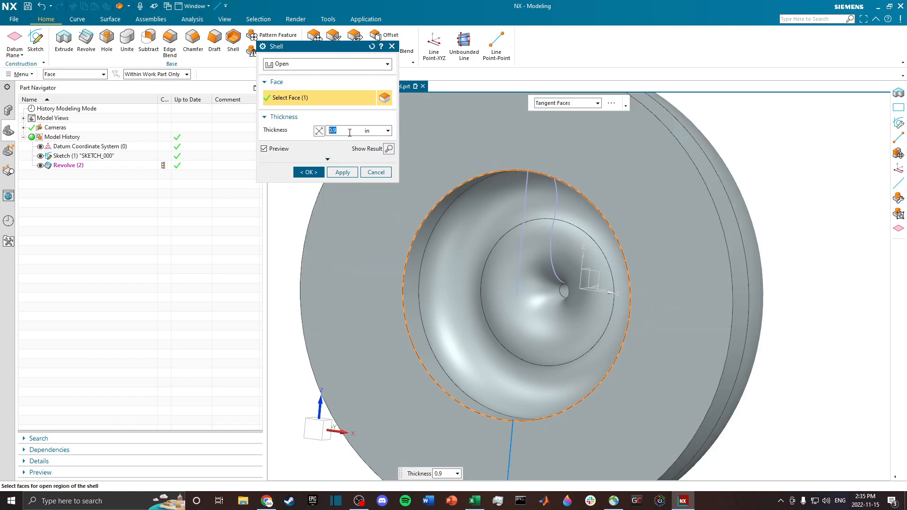
scroll(699, 283, "down", 1)
scroll(634, 265, "down", 1)
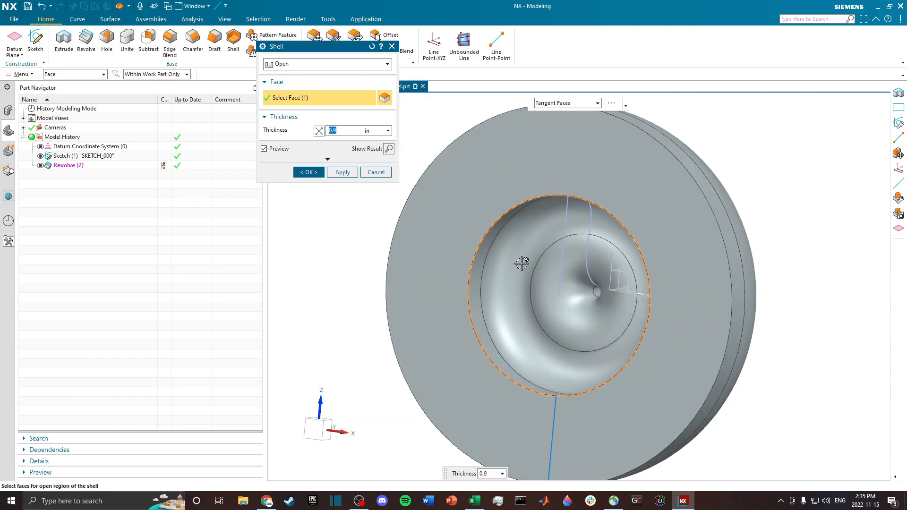
Step: Set the shell thickness to 0.1 in and create the shell
middle_click_drag(778, 215, 761, 243)
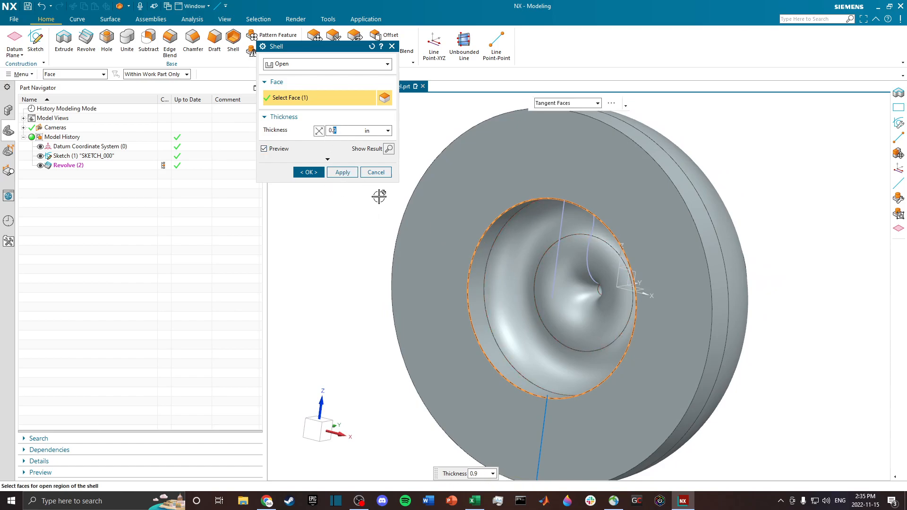
middle_click_drag(478, 205, 600, 284)
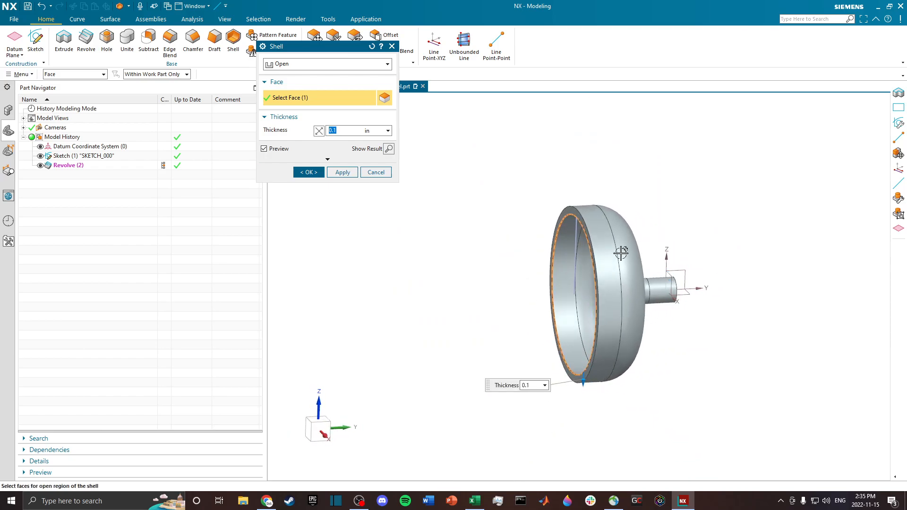
left_click(310, 173)
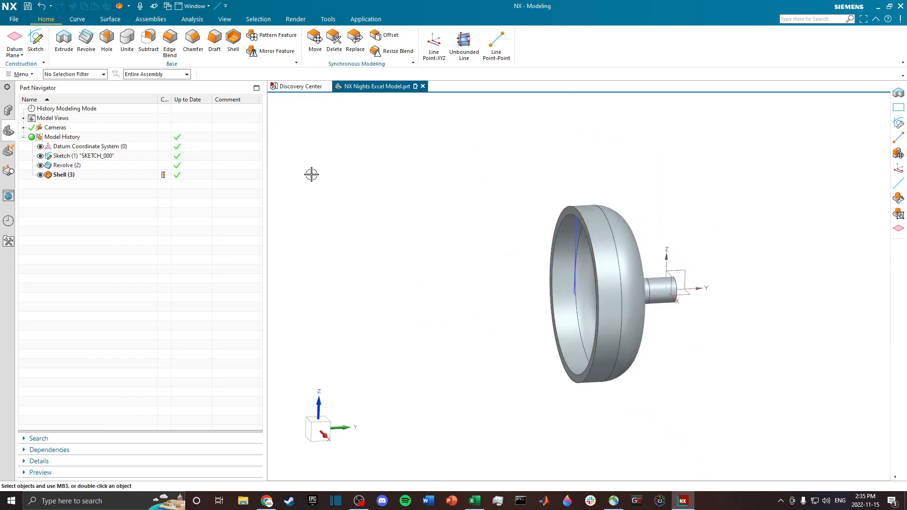
Step: Start an Extrude with a new sketch on the small circular face inside the shelled body at the closed stem
middle_click_drag(710, 290, 669, 316)
scroll(669, 316, "up", 4)
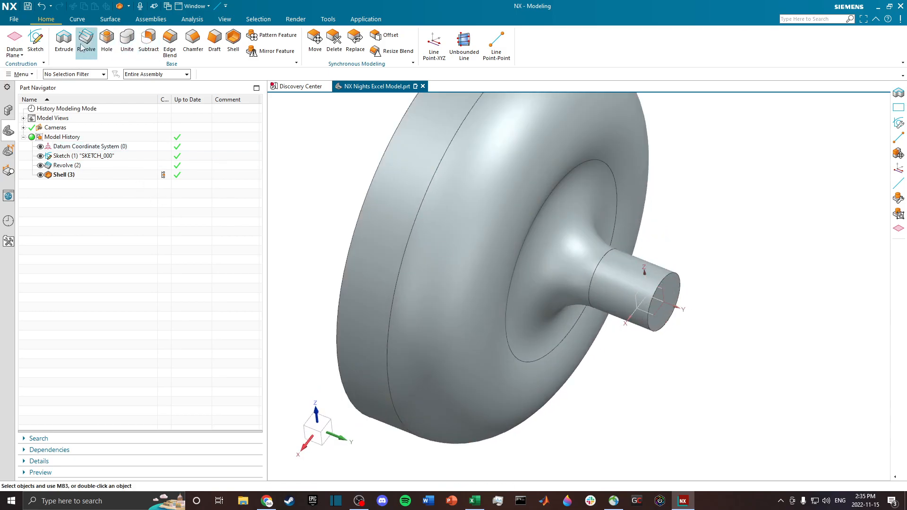
middle_click_drag(361, 170, 439, 205)
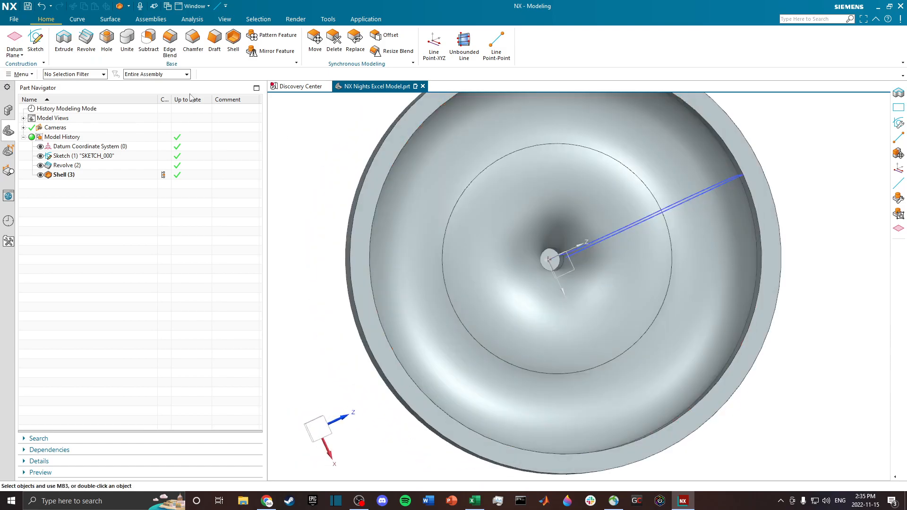
left_click(64, 40)
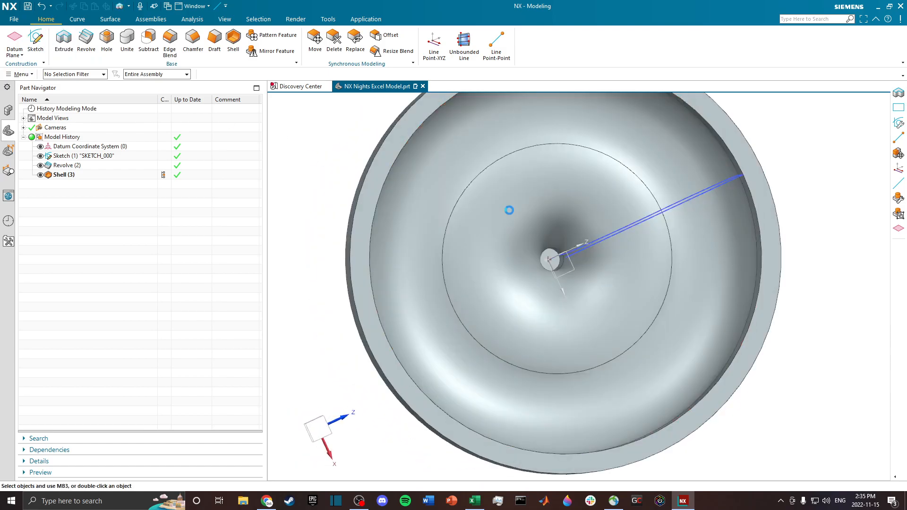
left_click(557, 261)
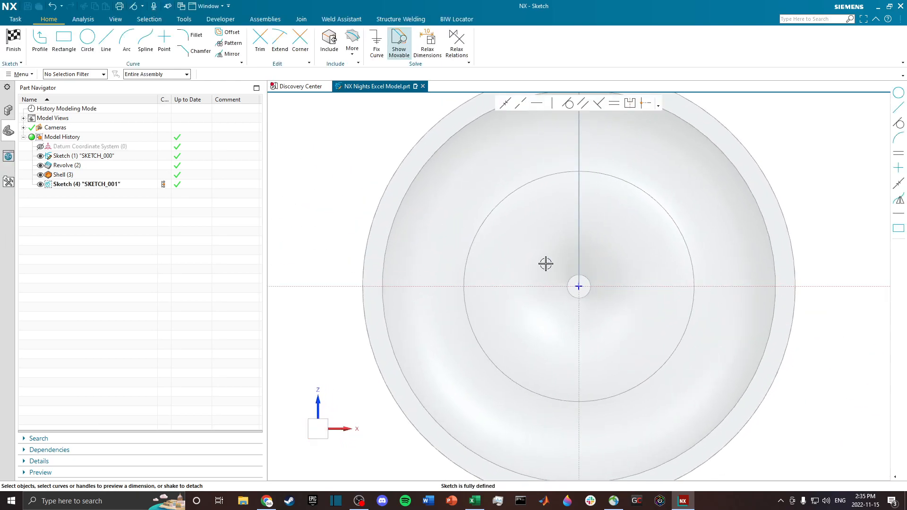
Step: Sketch a circle centred on the origin that matches the edge of the stem's small inner face, and finish the sketch
left_click(87, 39)
scroll(577, 283, "up", 4)
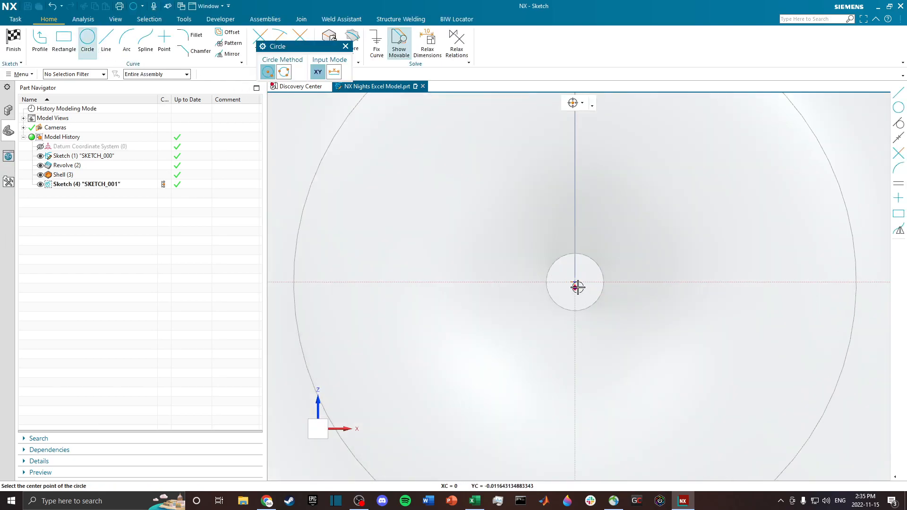
left_click(575, 283)
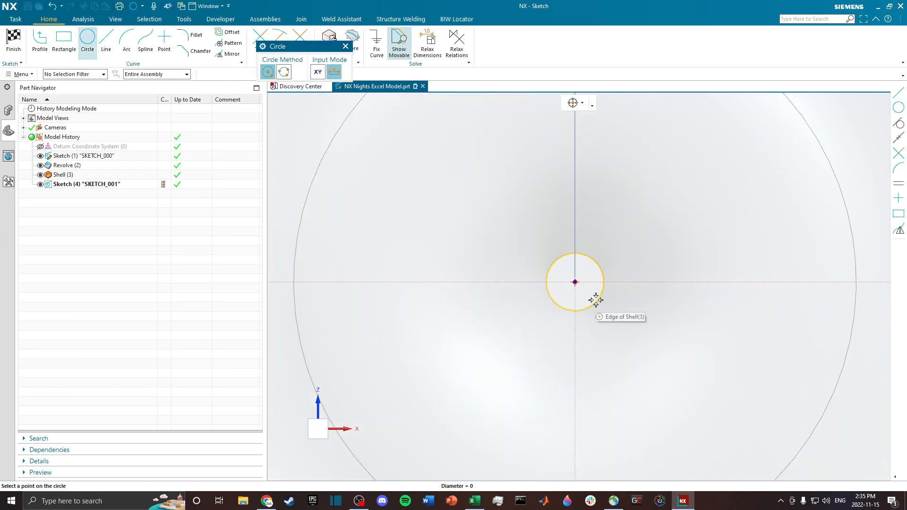
right_click(620, 229)
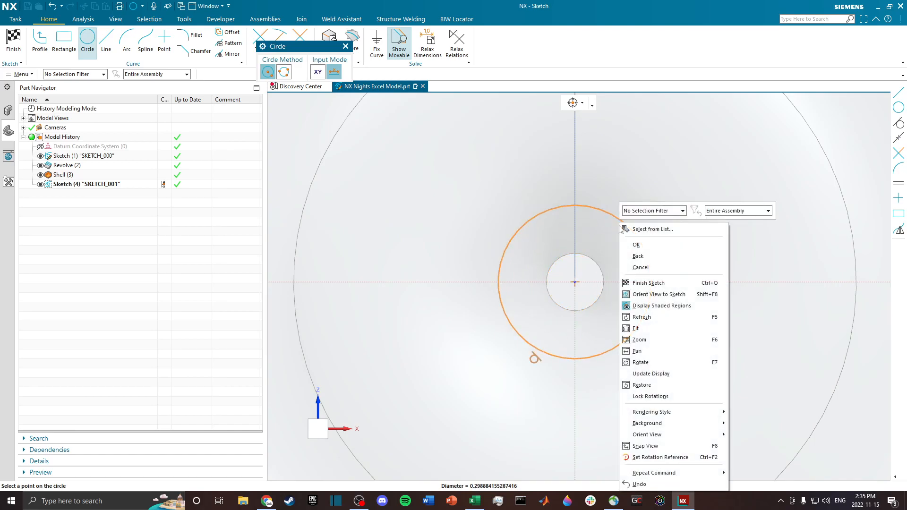
left_click(727, 211)
left_click(728, 211)
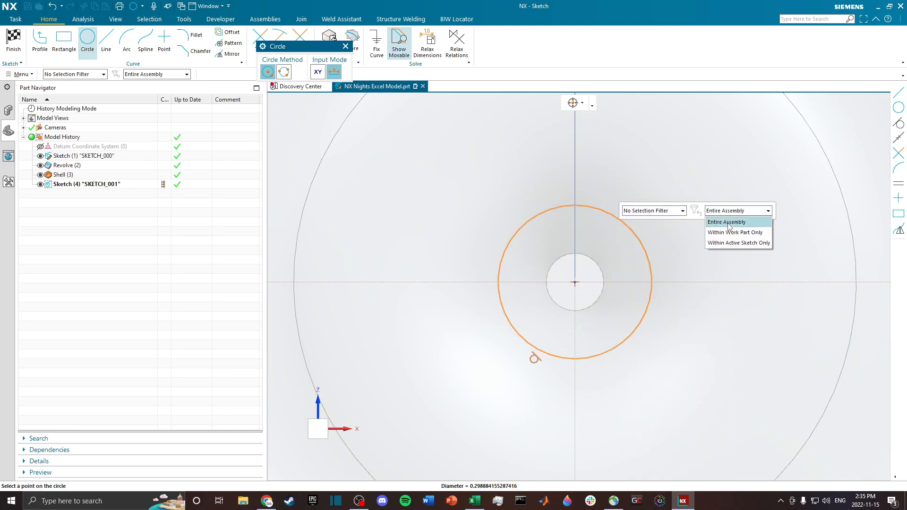
left_click(728, 223)
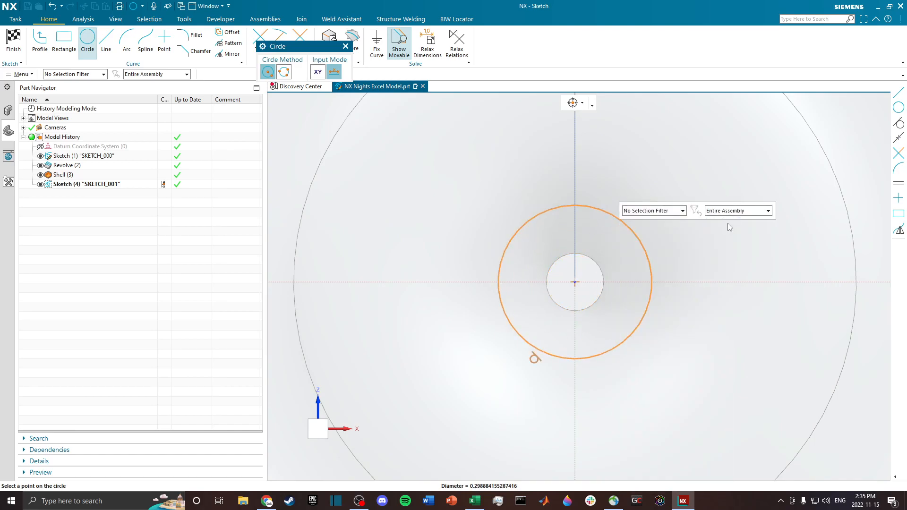
left_click(600, 265)
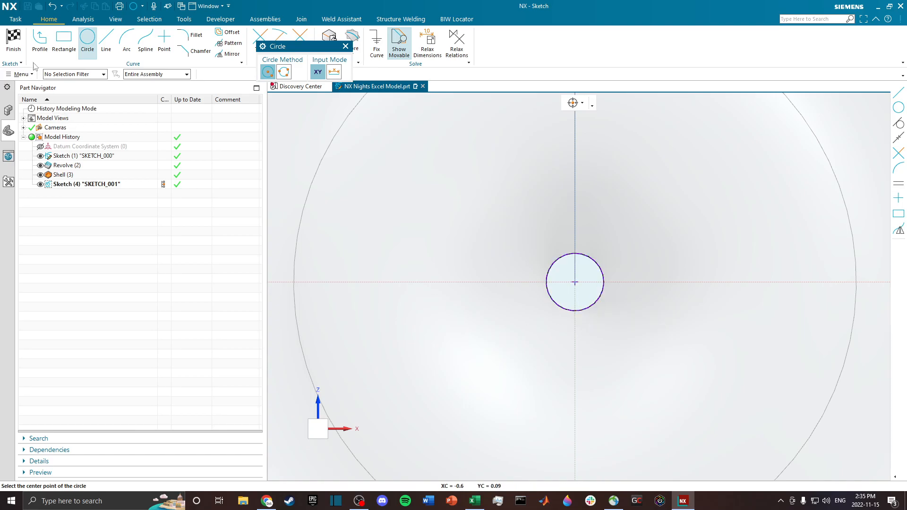
key("ctrl+q")
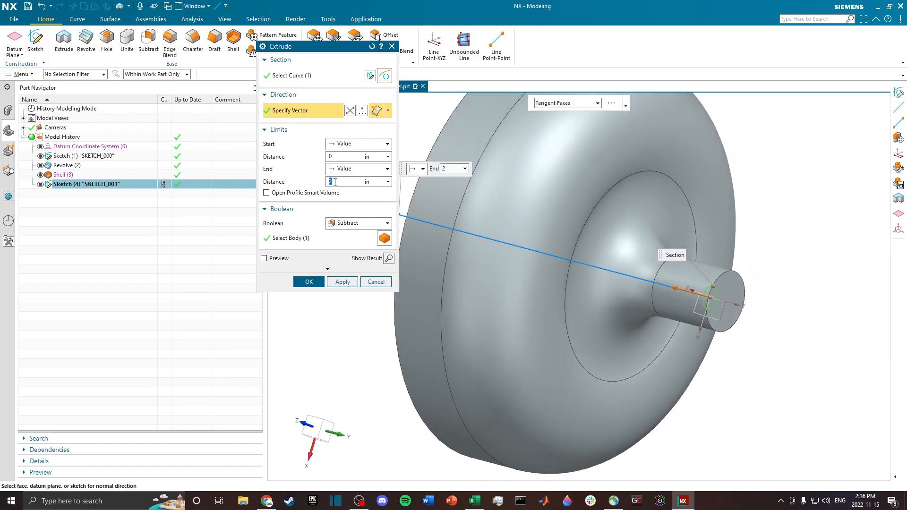
Step: Reverse the extrusion direction and subtract the circle from the body, ending at the selected outer end face of the stem
left_click(350, 111)
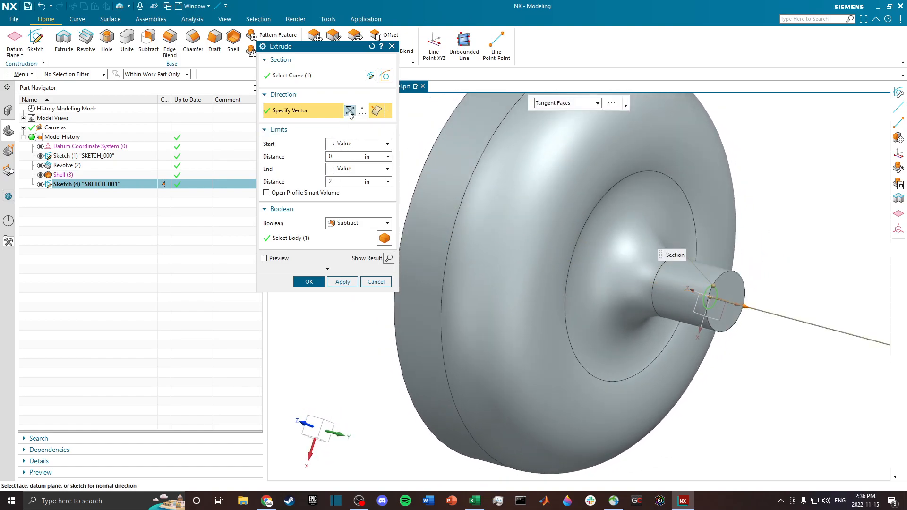
left_click(357, 169)
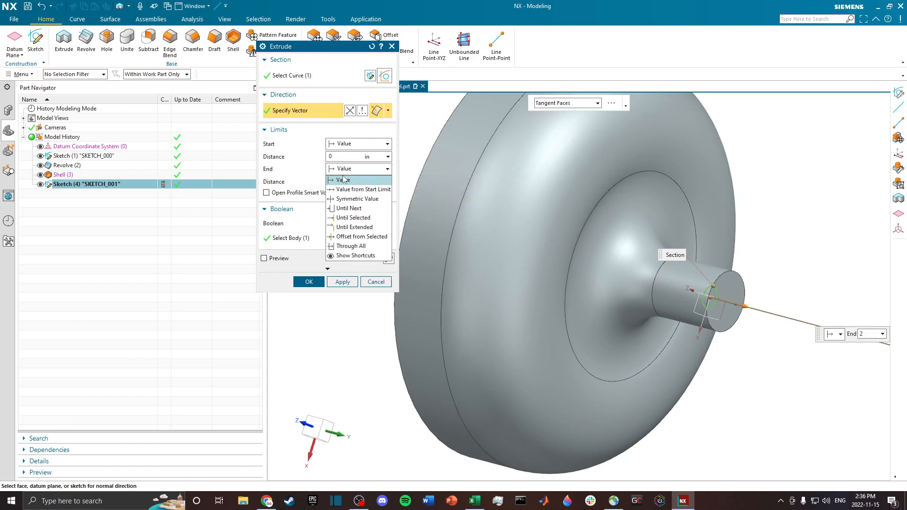
left_click(353, 219)
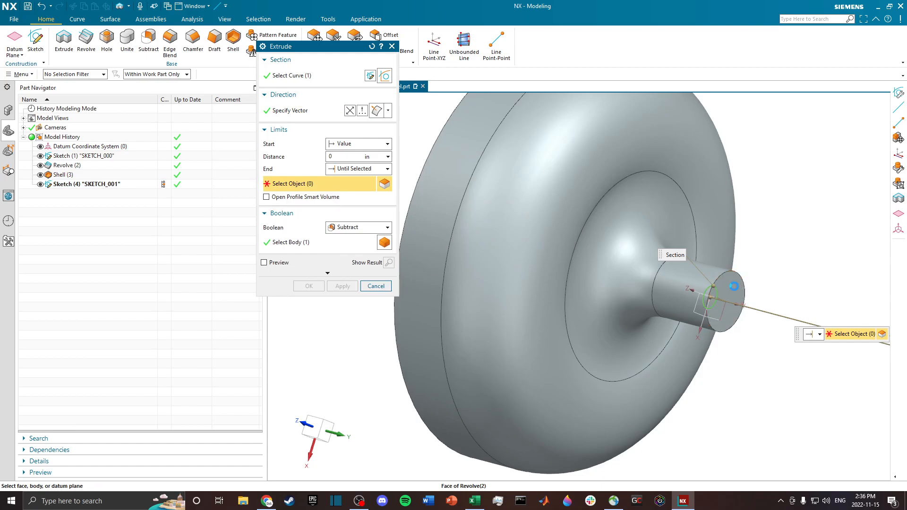
left_click(733, 287)
middle_click_drag(767, 231, 772, 255)
scroll(726, 370, "up", 5)
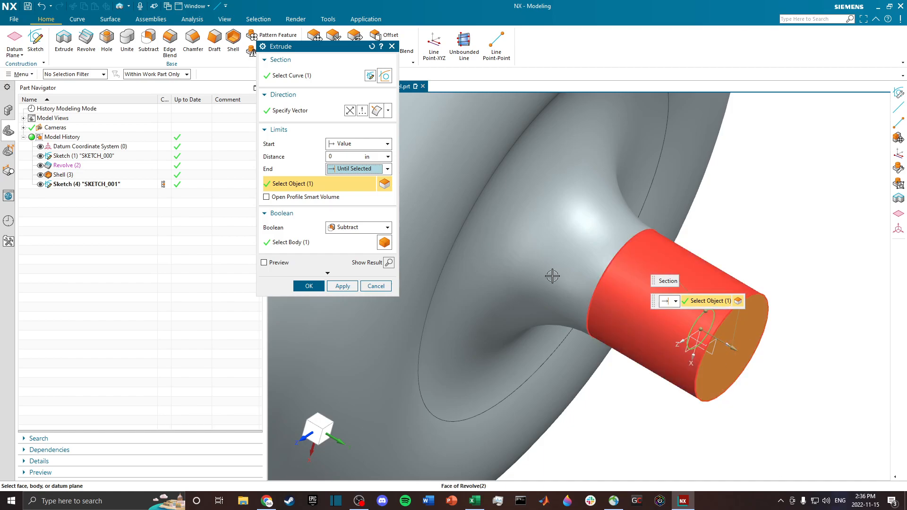
scroll(563, 278, "down", 5)
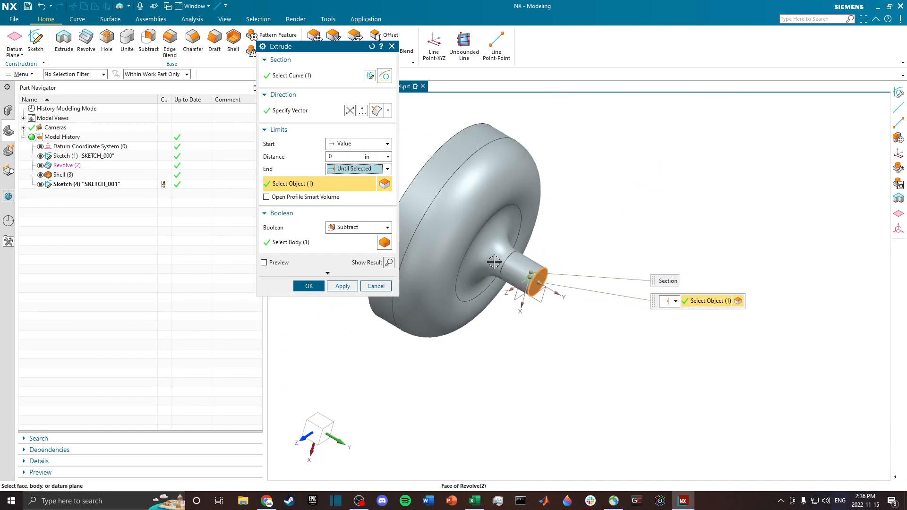
scroll(585, 326, "up", 5)
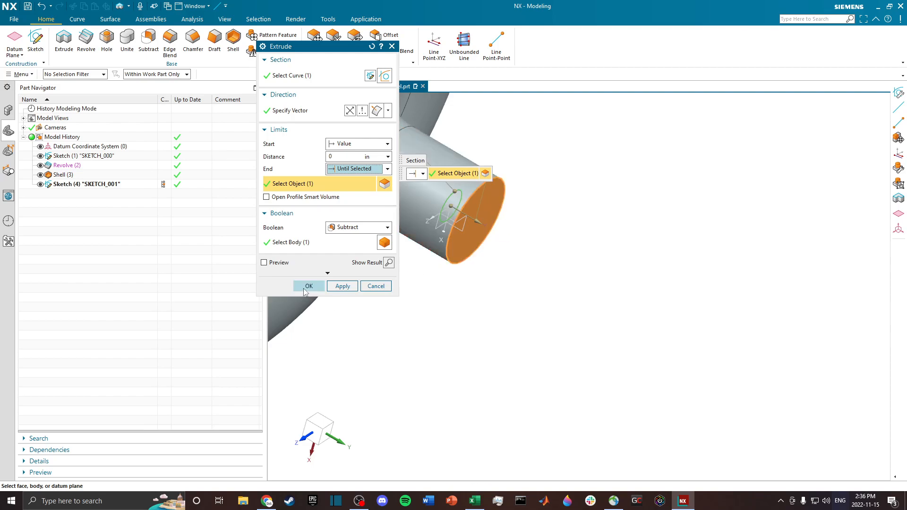
left_click(308, 286)
middle_click_drag(555, 268, 504, 308)
scroll(504, 285, "down", 3)
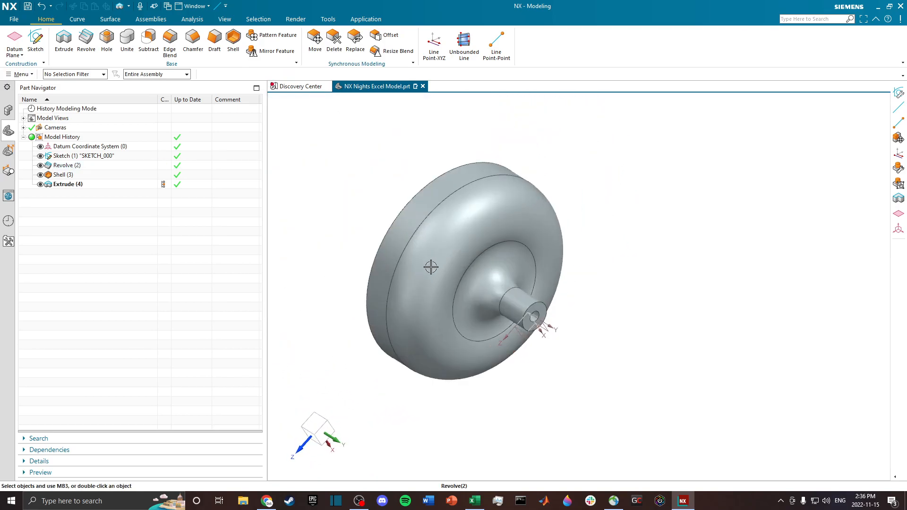
scroll(432, 317, "up", 1)
middle_click_drag(316, 207, 432, 223, "shift")
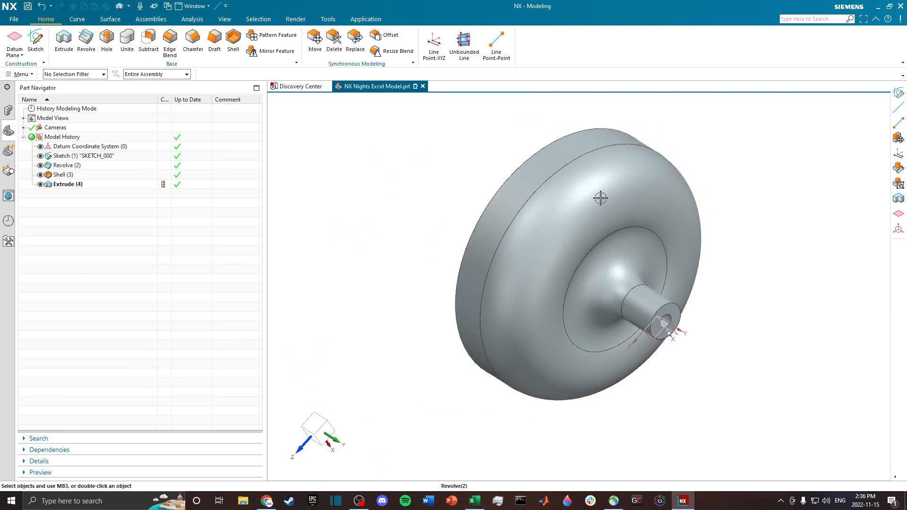
Step: Switch to NX Night Example.xlsx in Excel, set Pwg to 3 and Diameter 1 to 25.4 mm, and select the Wall Thickness value
mouse_move(484, 503)
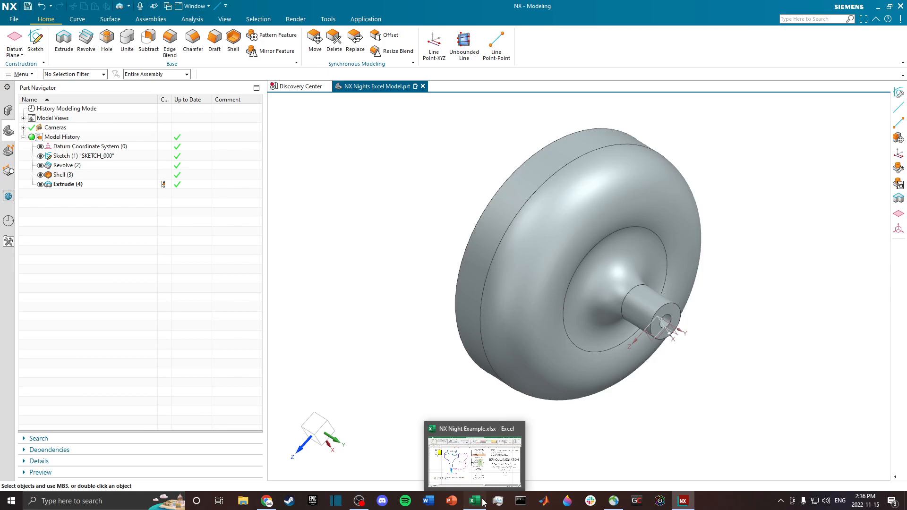
left_click(483, 503)
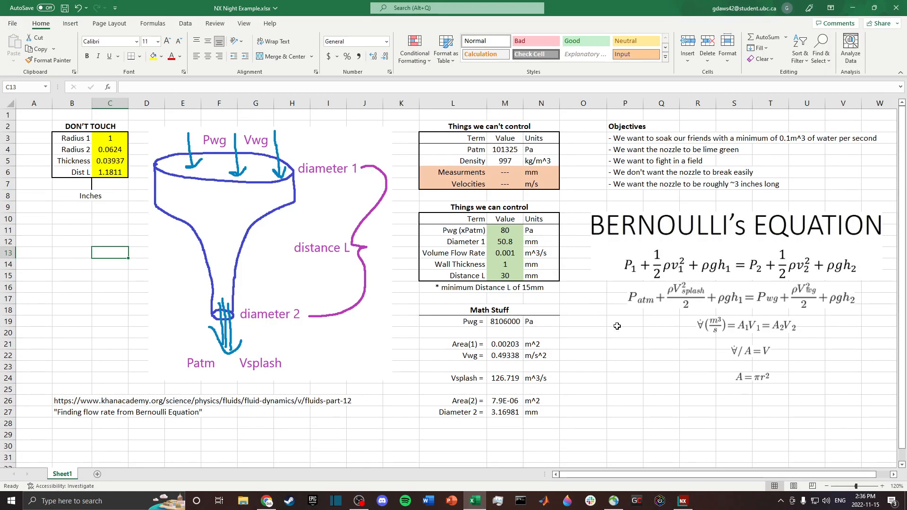
left_click(496, 234)
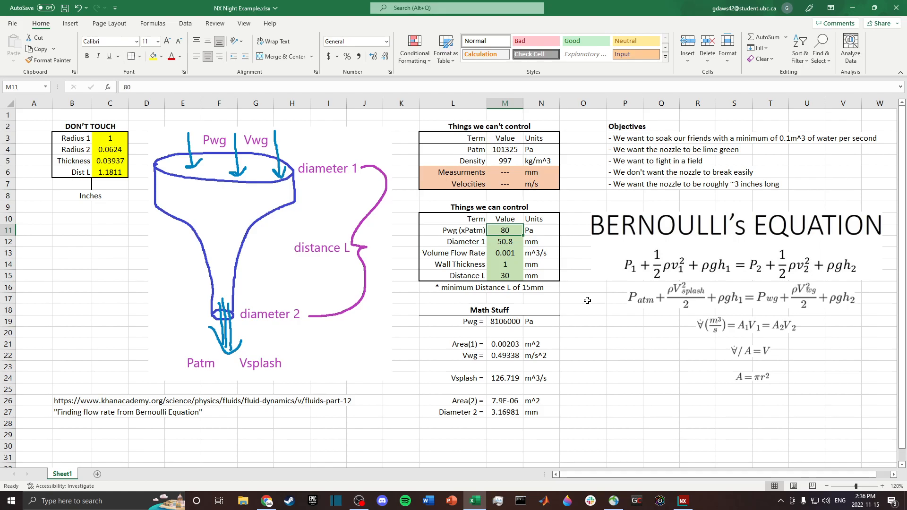
type("3")
key("Return")
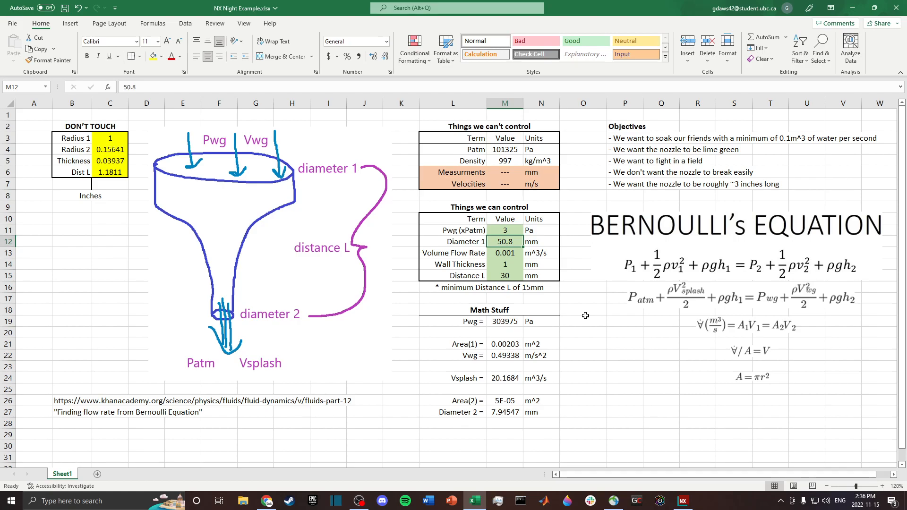
type("2")
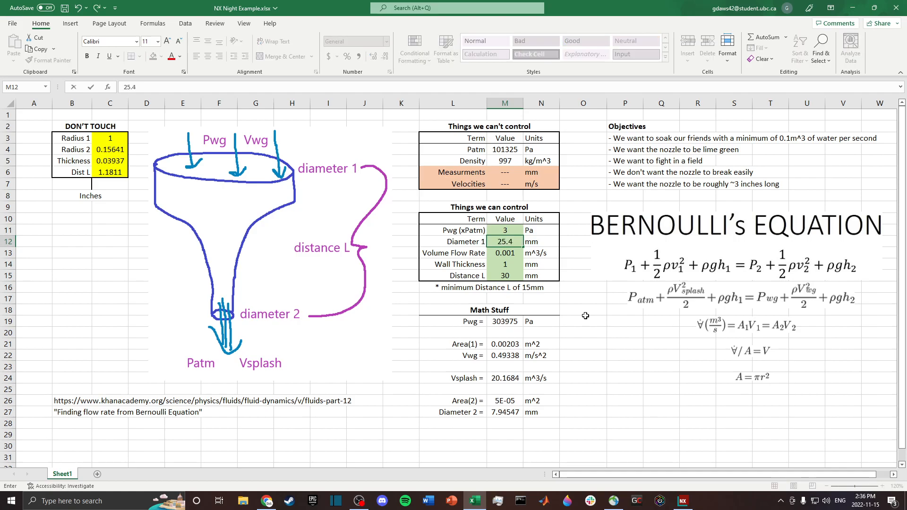
key("Return")
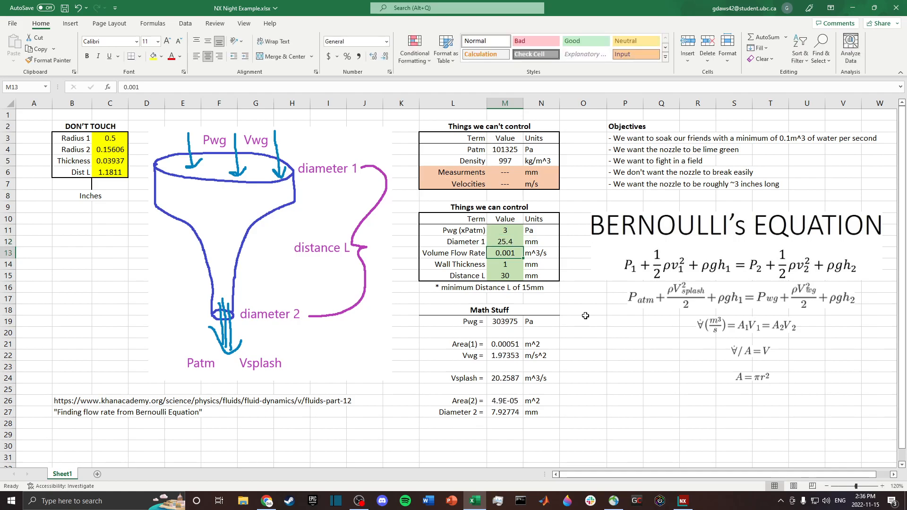
left_click(511, 266)
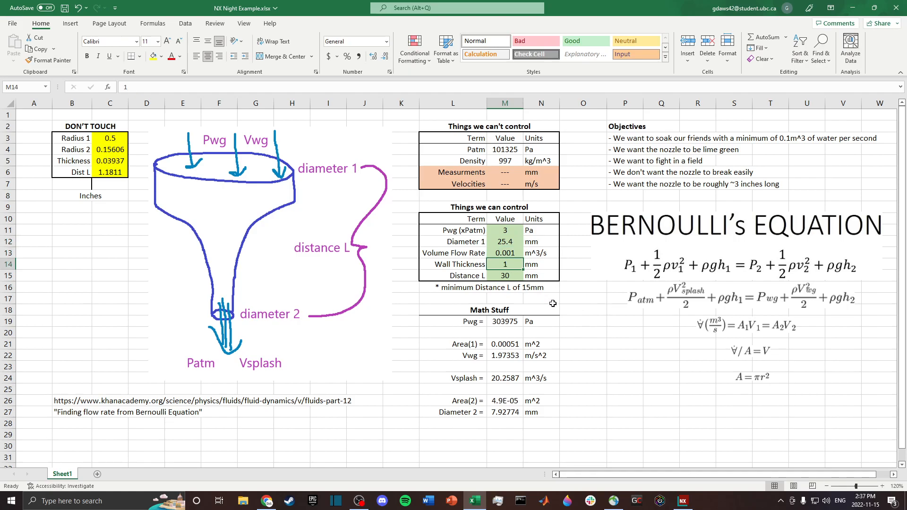
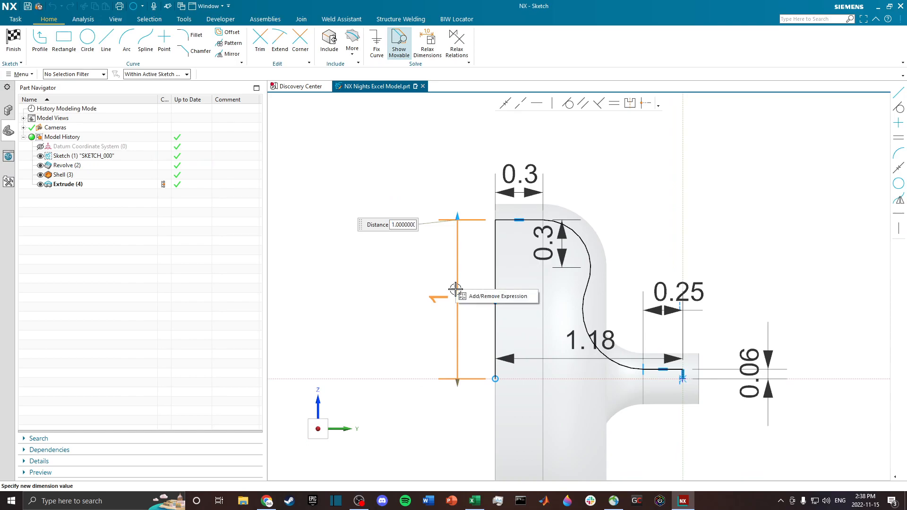
Step: Add an expression to the vertical dimension at the wide end of the nozzle profile sketch
left_click(358, 279)
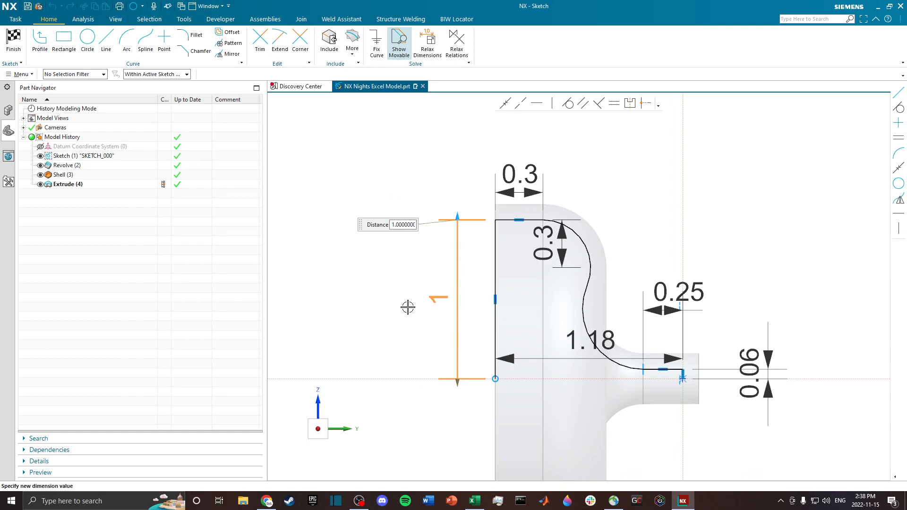
key("Escape")
double_click(458, 306)
right_click(452, 294)
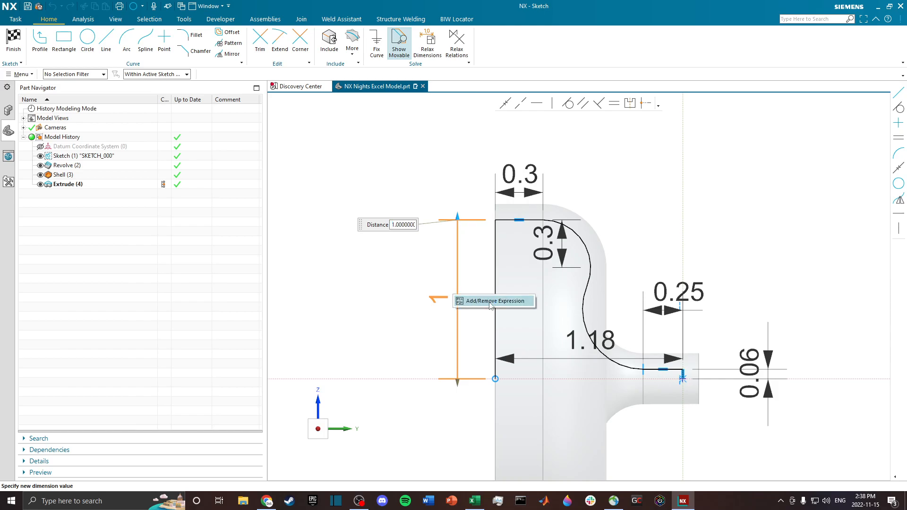
left_click(525, 305)
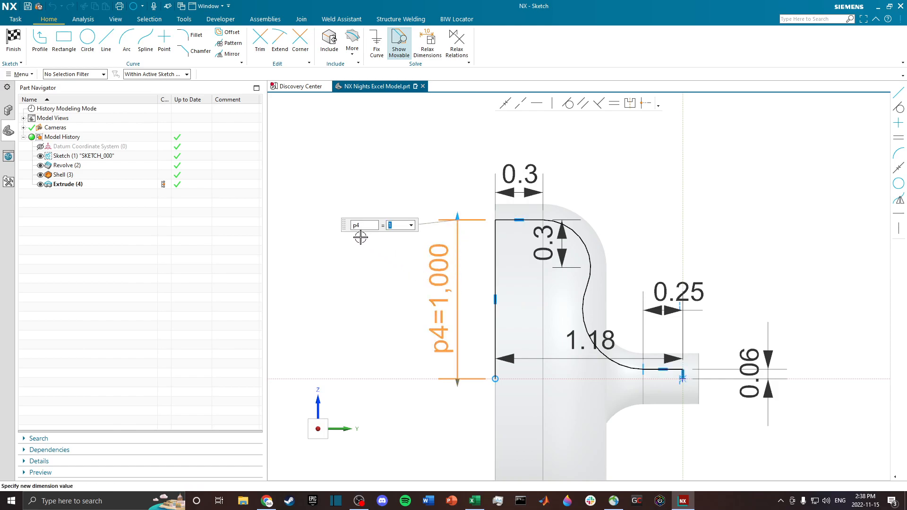
Step: Insert the ug_excel_read function from the spreadsheet category into the wide-end dimension's expression
left_click(411, 226)
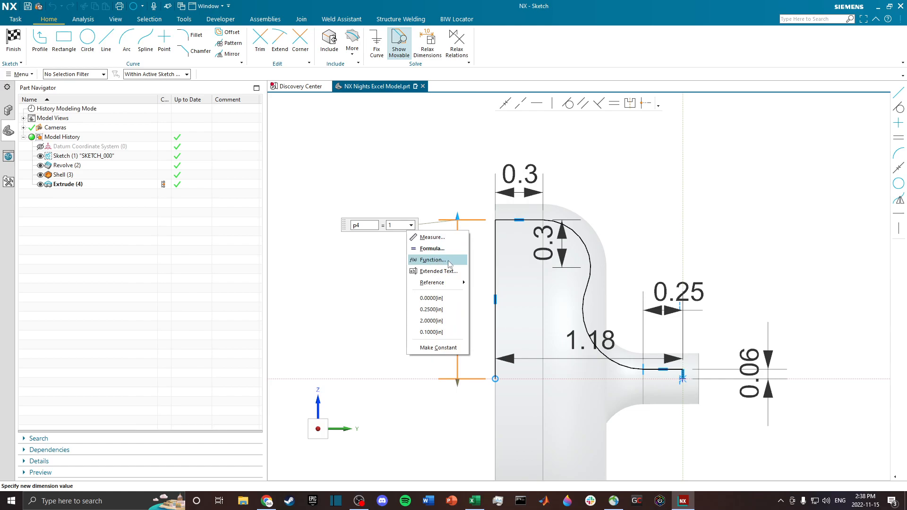
left_click(433, 260)
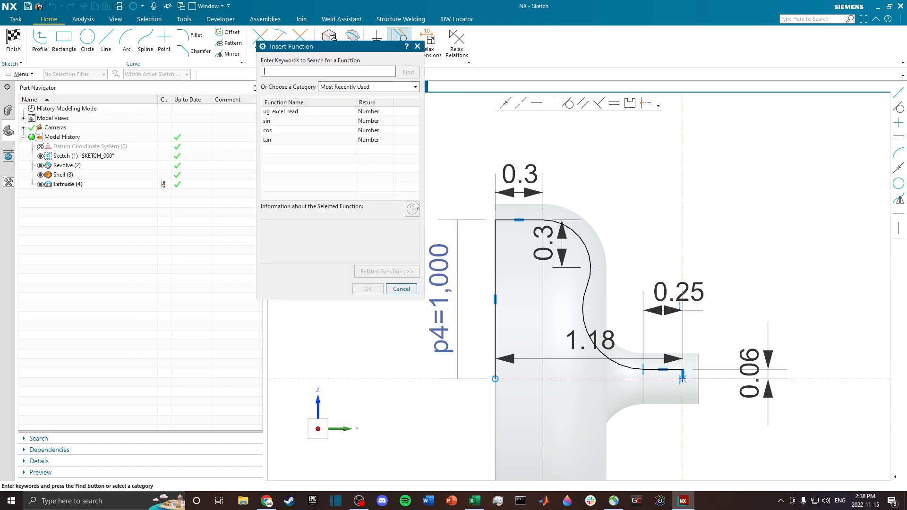
left_click(368, 87)
scroll(359, 185, "down", 4)
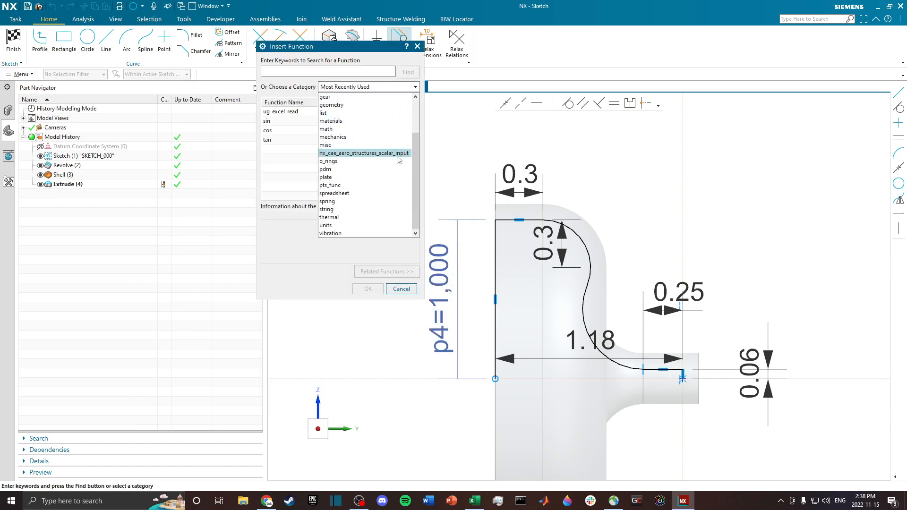
left_click(359, 193)
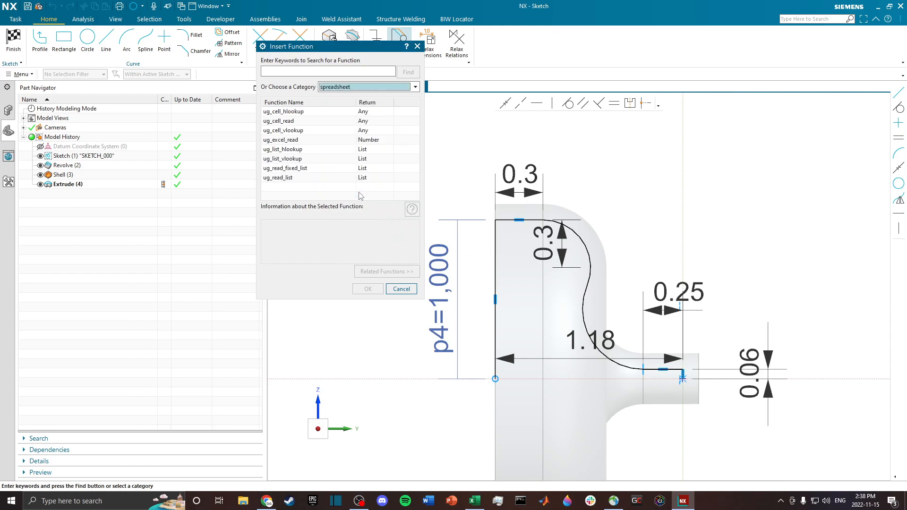
left_click(320, 142)
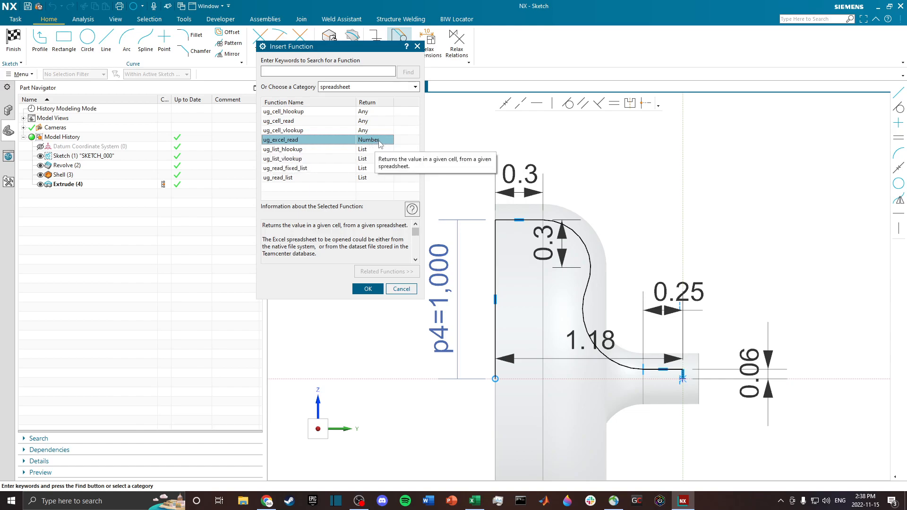
left_click(367, 290)
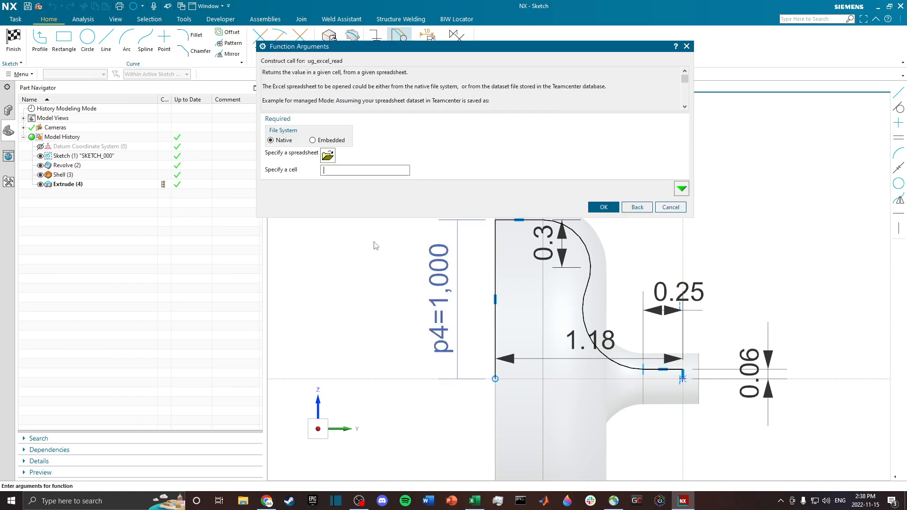
Step: Specify NX Night Example.xlsx from the NX Nights folder inside NX Files as the function's source spreadsheet
left_click(328, 156)
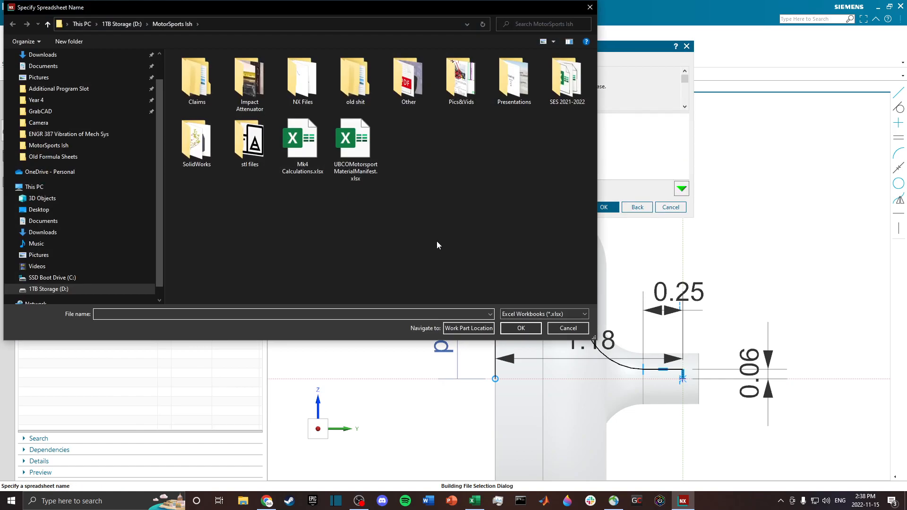
double_click(317, 74)
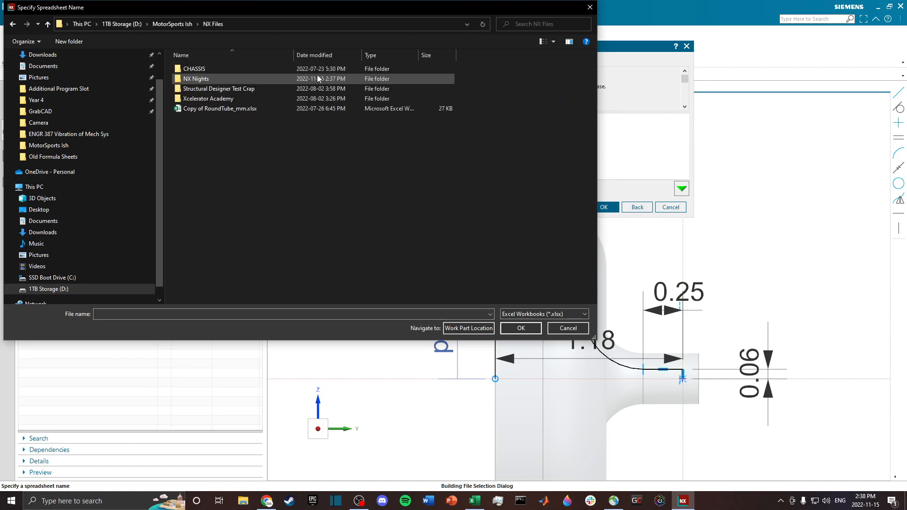
double_click(235, 79)
left_click(235, 69)
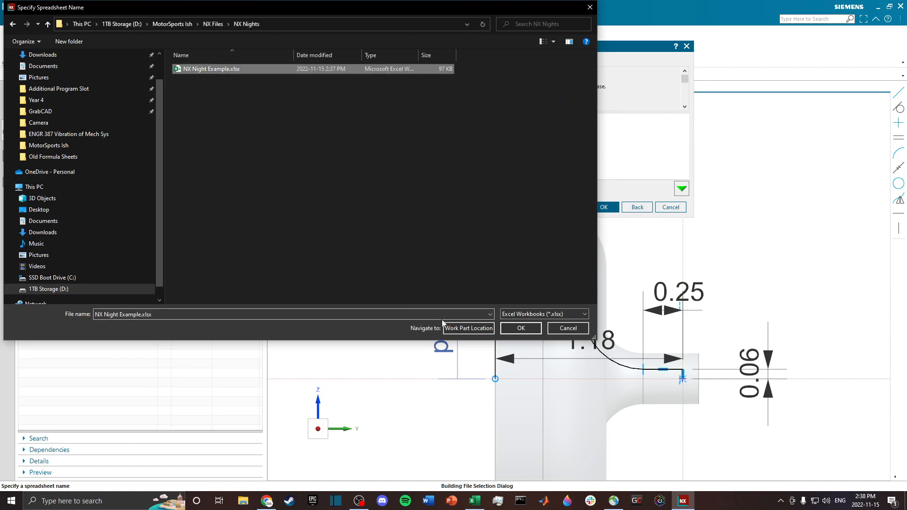
left_click(509, 331)
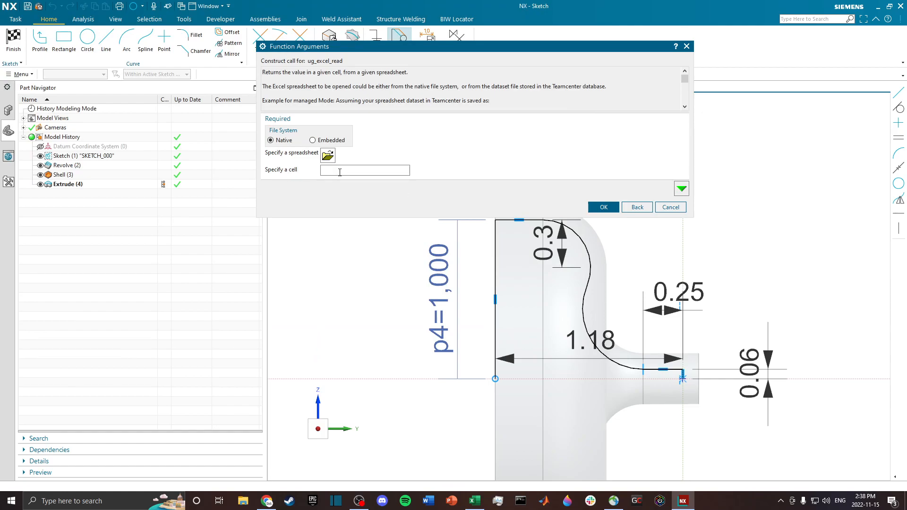
Step: Specify cell C3 as the function's source cell and apply the linked expression to the wide-end dimension
mouse_move(473, 501)
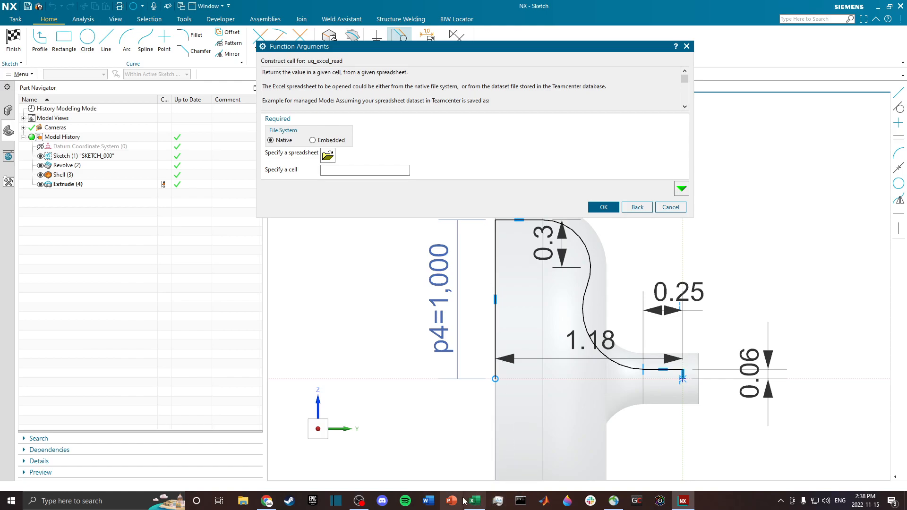
mouse_move(479, 462)
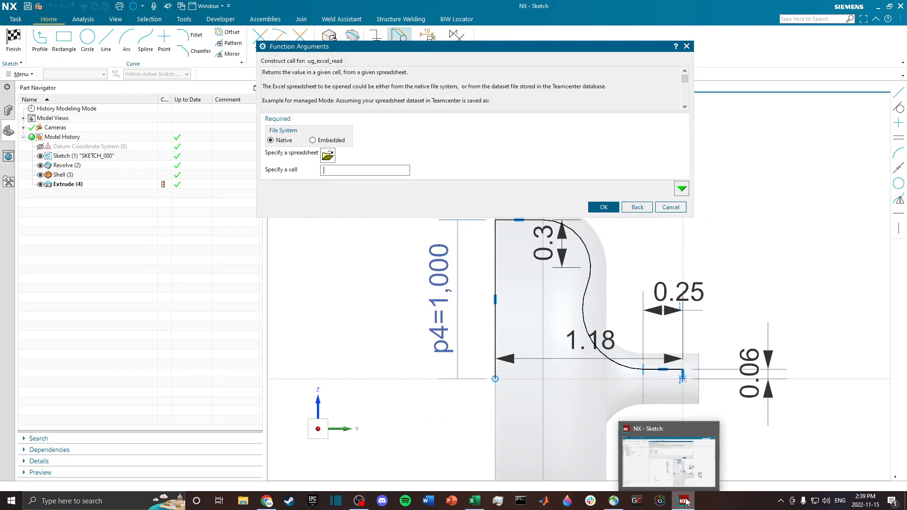
left_click(352, 172)
type("C3")
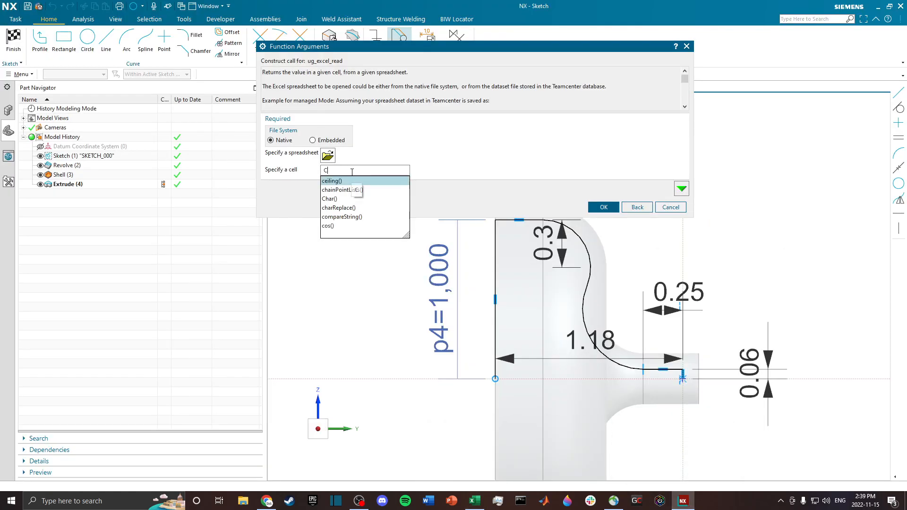
left_click(592, 210)
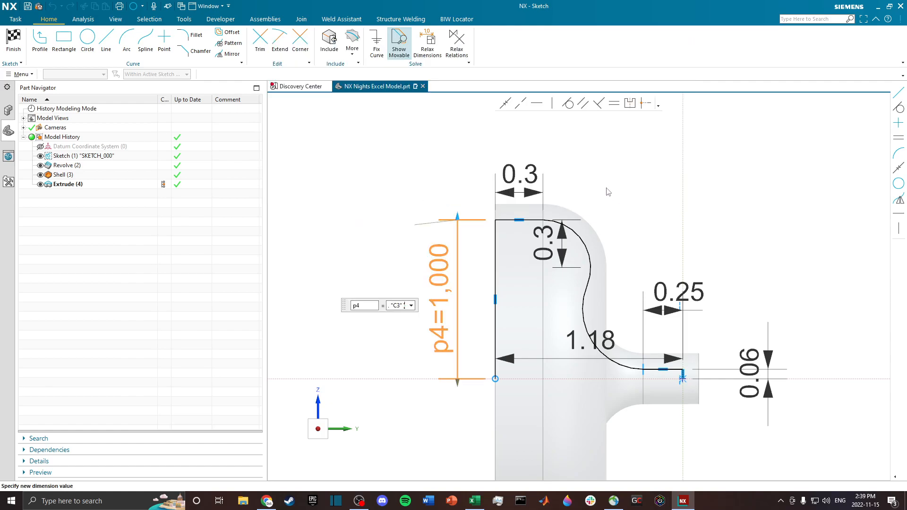
key("Return")
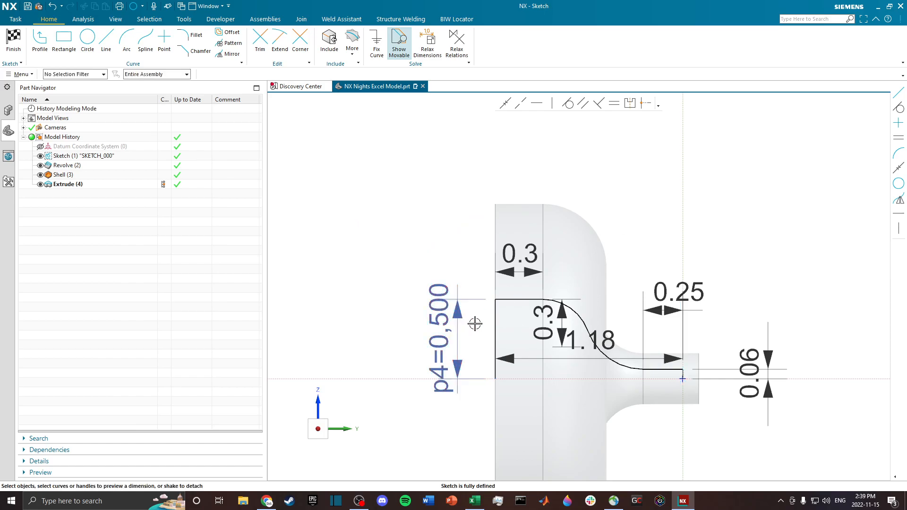
scroll(570, 361, "up", 2)
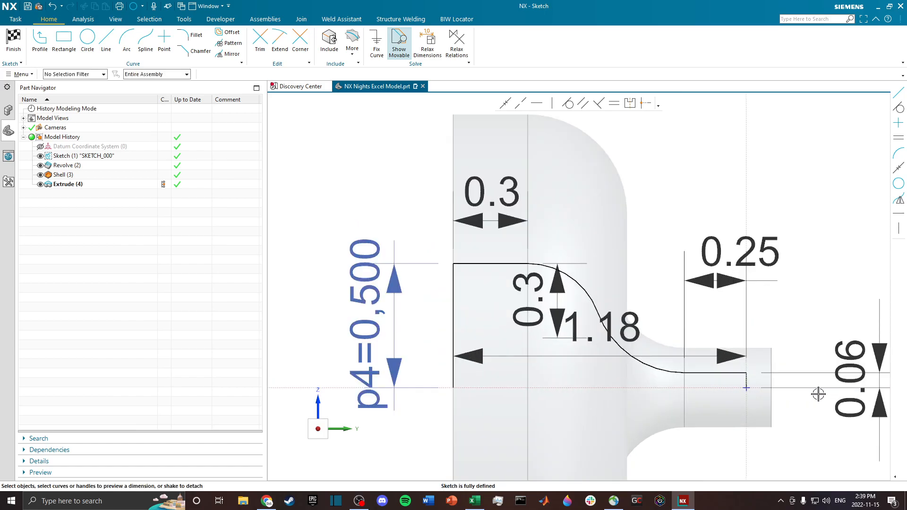
Step: Add an expression to the vertical dimension at the narrow end of the nozzle profile sketch
left_click(857, 384)
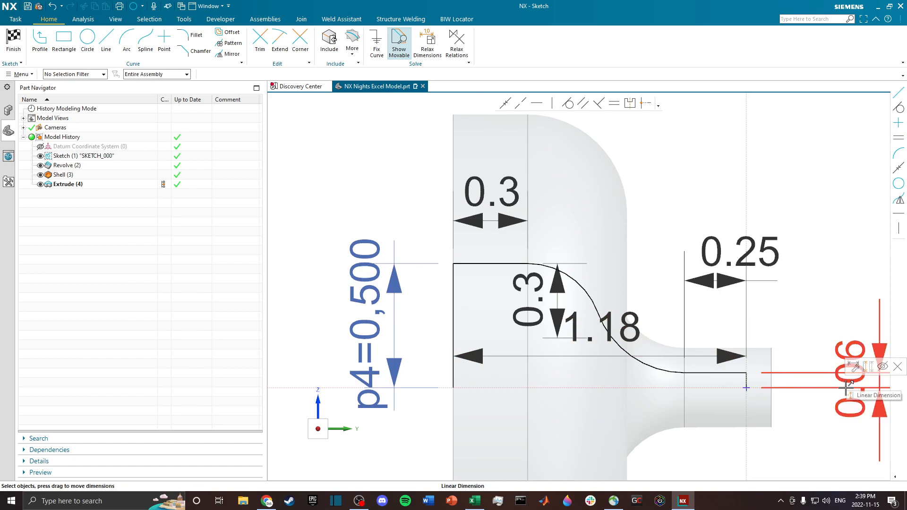
double_click(848, 385)
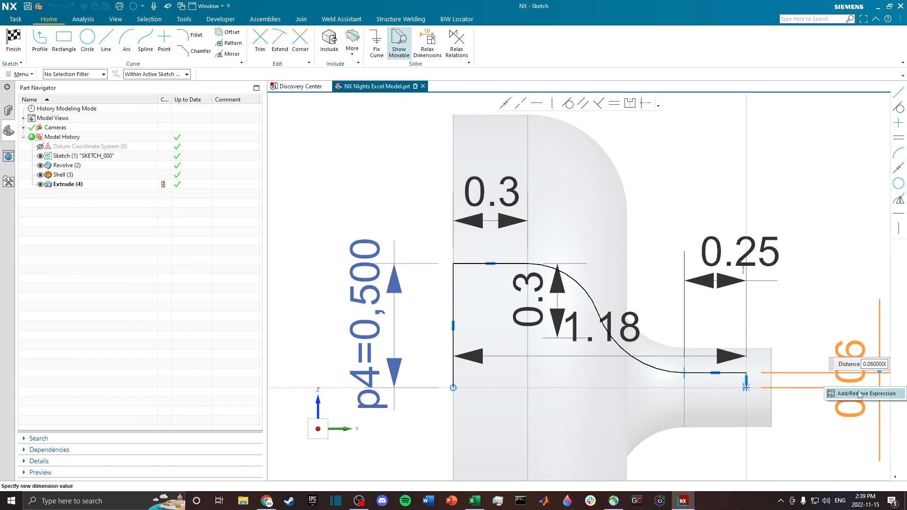
left_click(850, 399)
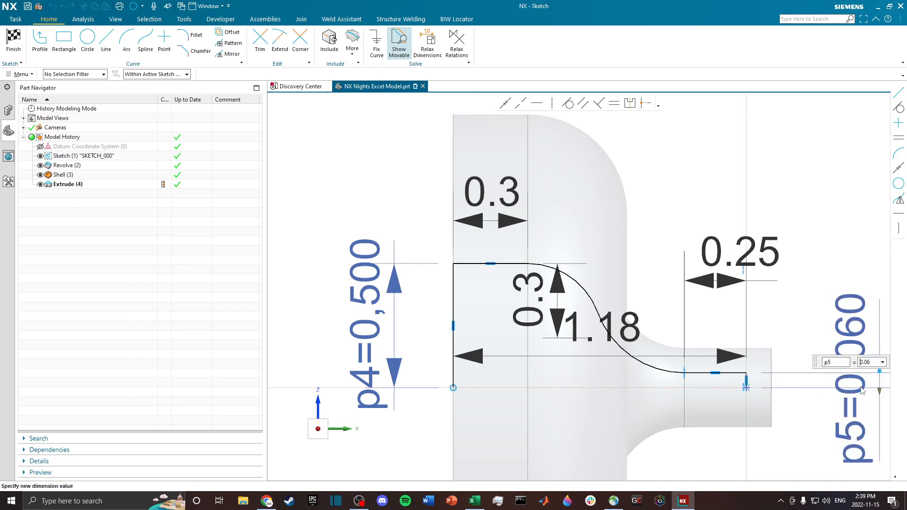
Step: Insert the ug_excel_read function from the spreadsheet category into the narrow-end dimension's expression
left_click(882, 363)
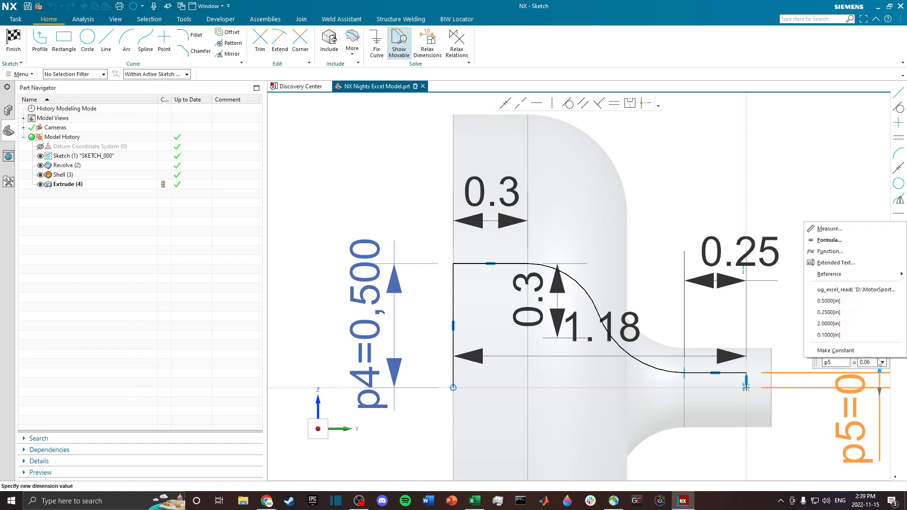
left_click(830, 251)
left_click(366, 87)
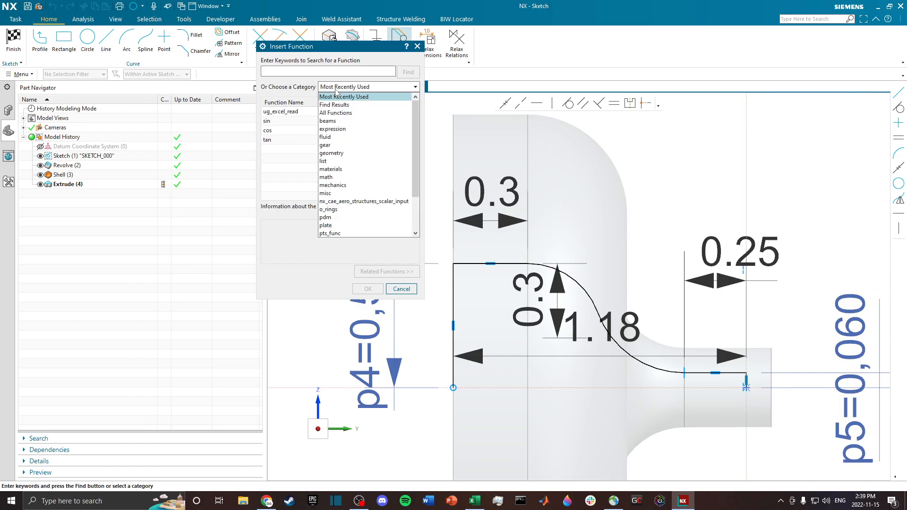
left_click(359, 190)
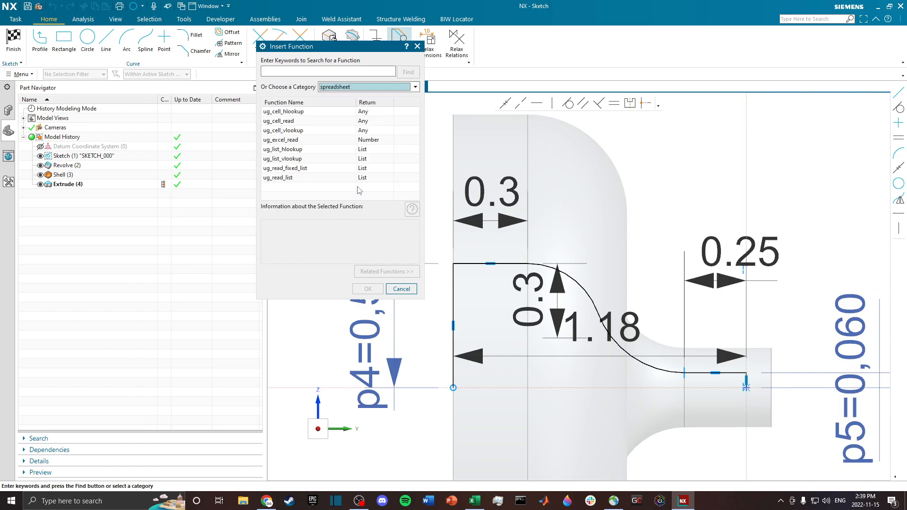
left_click(299, 141)
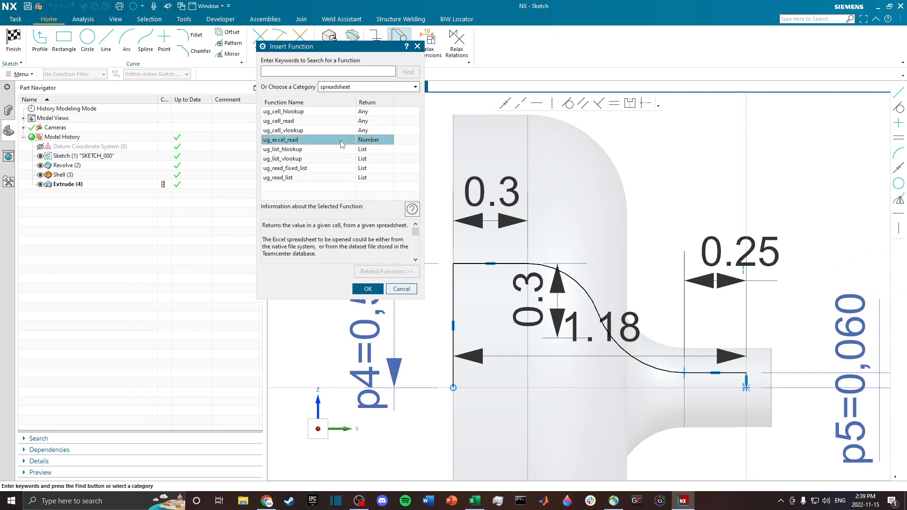
left_click(368, 289)
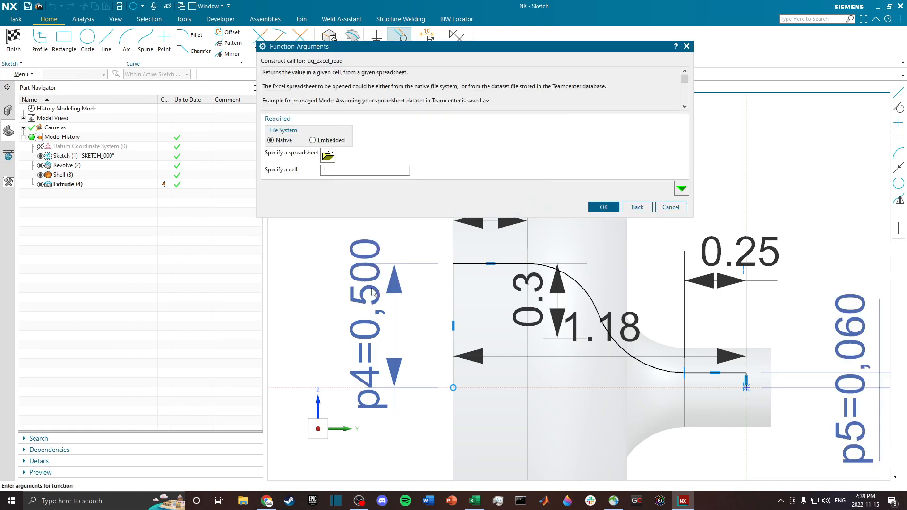
Step: Link the narrow-end dimension to cell C4 of NX Night Example.xlsx and apply the expression
left_click(327, 155)
left_click(211, 69)
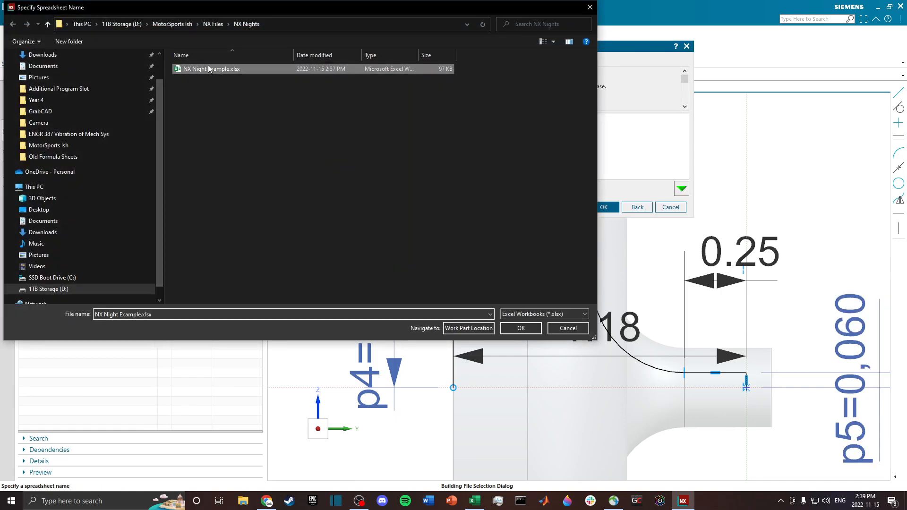
left_click(521, 328)
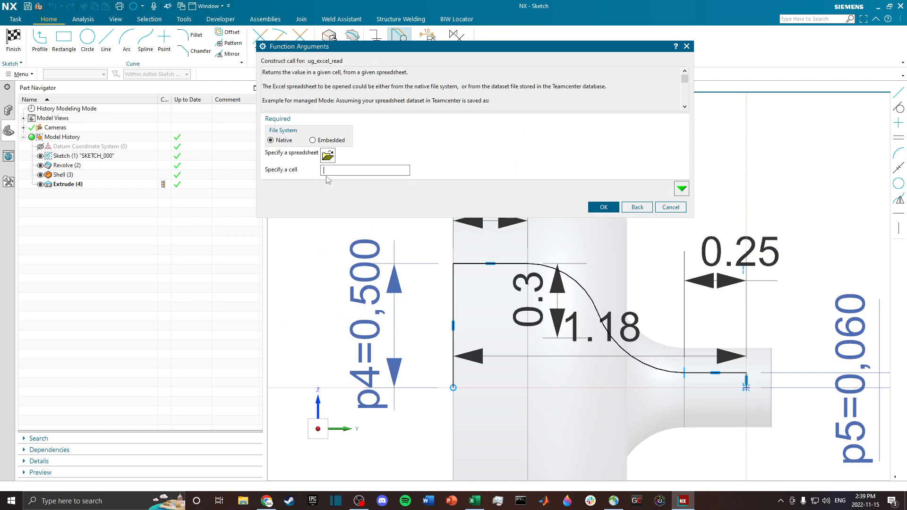
type("C4")
left_click(597, 209)
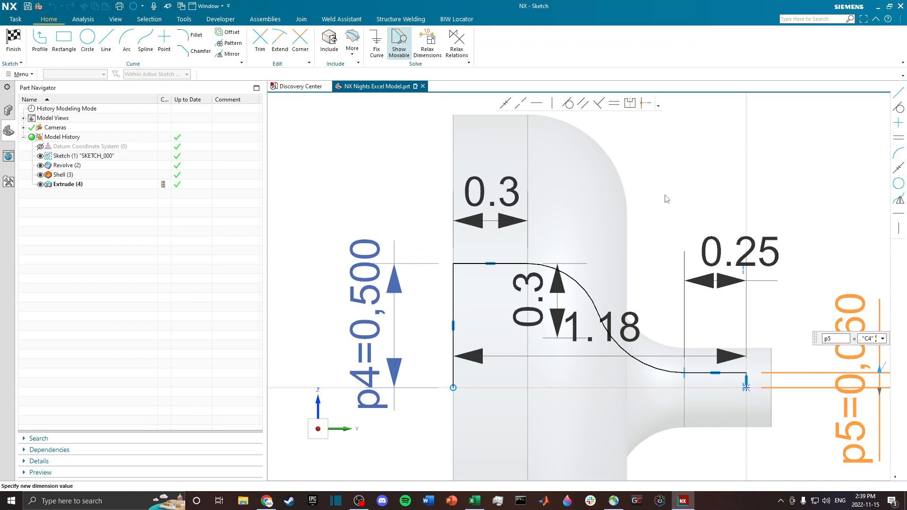
key("Return")
key("Return")
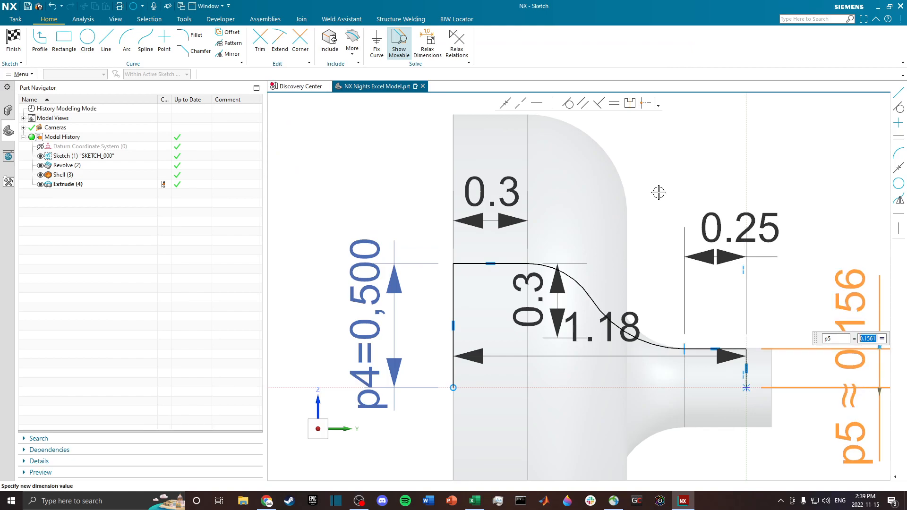
Step: Move the 0.3 vertical dimension outside the profile beyond the wide-end dimension, and the overall length dimension below the horizontal axis
scroll(658, 193, "down", 1)
scroll(658, 193, "down", 2)
scroll(651, 244, "up", 2)
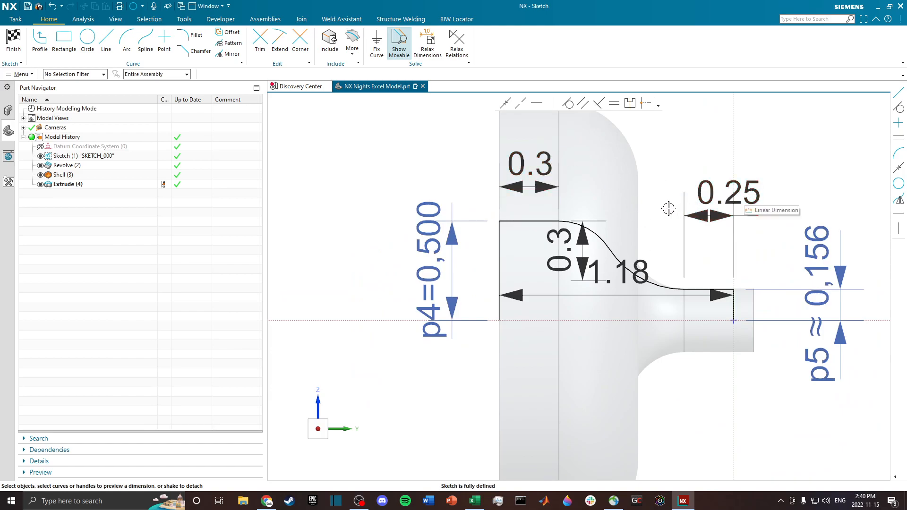
scroll(667, 209, "down", 1)
left_click_drag(587, 241, 405, 241)
left_click_drag(636, 273, 647, 363)
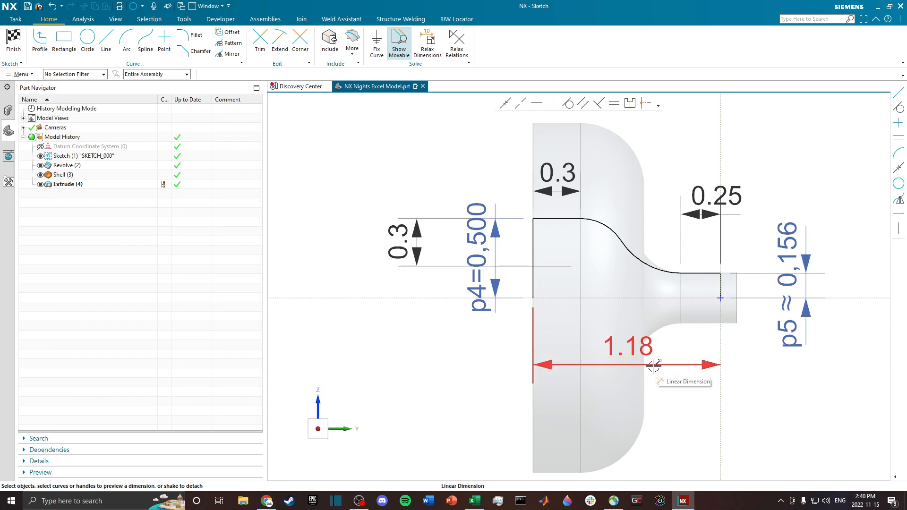
Step: Add an expression to the overall length dimension of the nozzle profile sketch
scroll(655, 366, "up", 1)
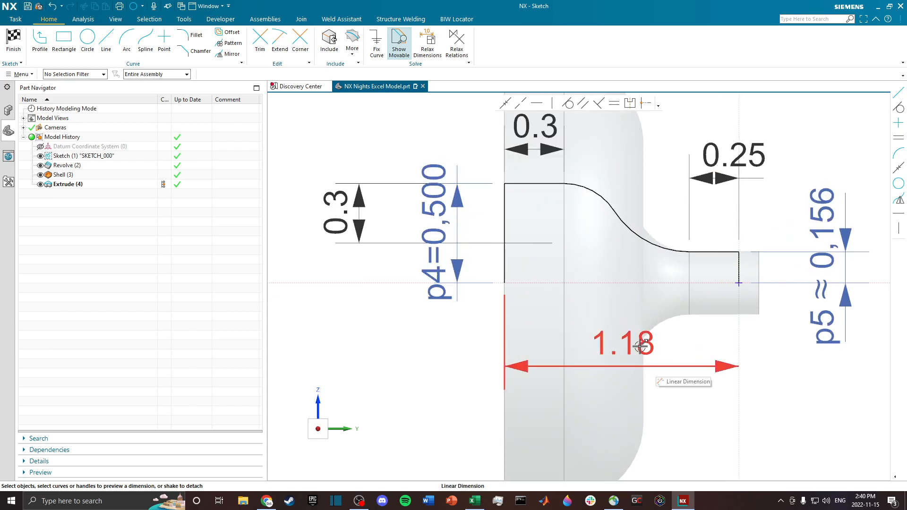
double_click(640, 347)
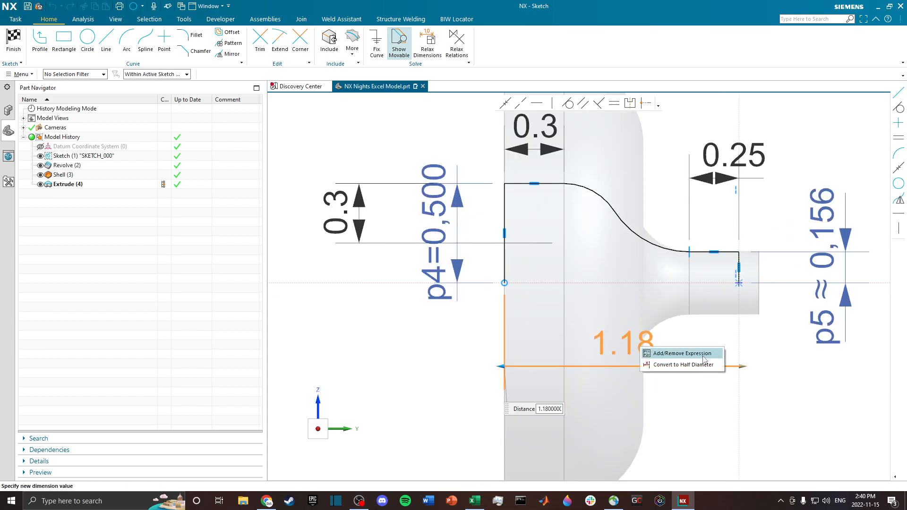
left_click(704, 359)
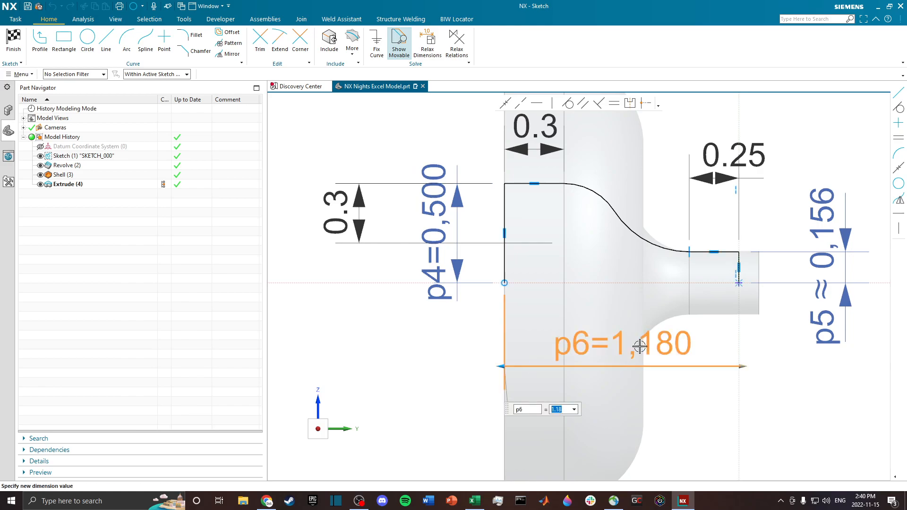
Step: Insert the ug_excel_read function from the spreadsheet category into the overall length dimension's expression
left_click(575, 409)
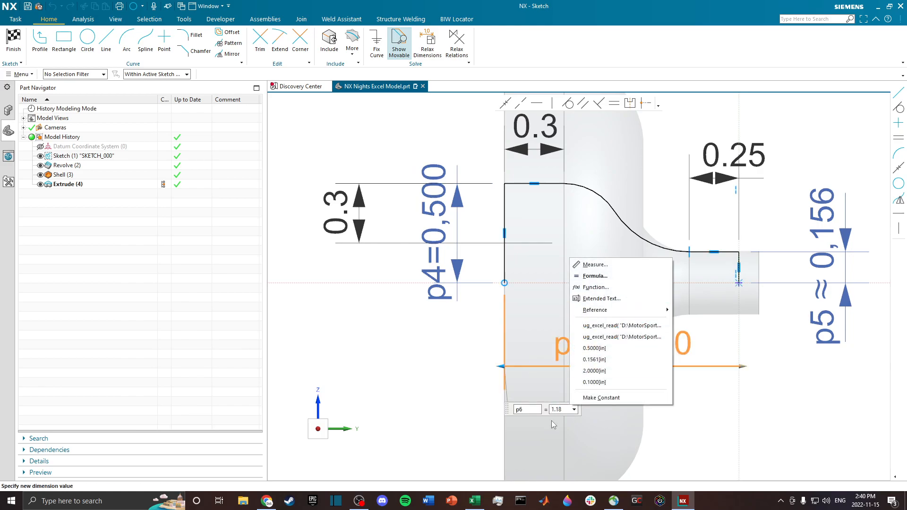
left_click(588, 287)
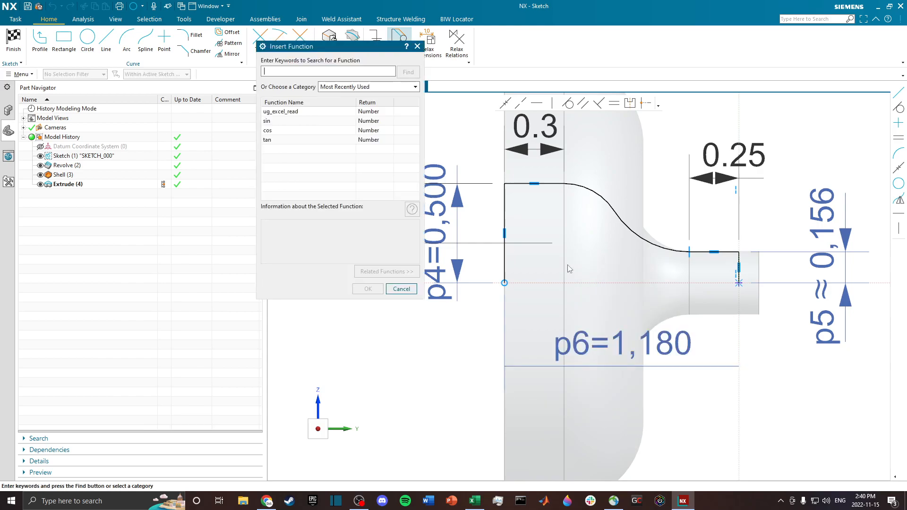
left_click(328, 90)
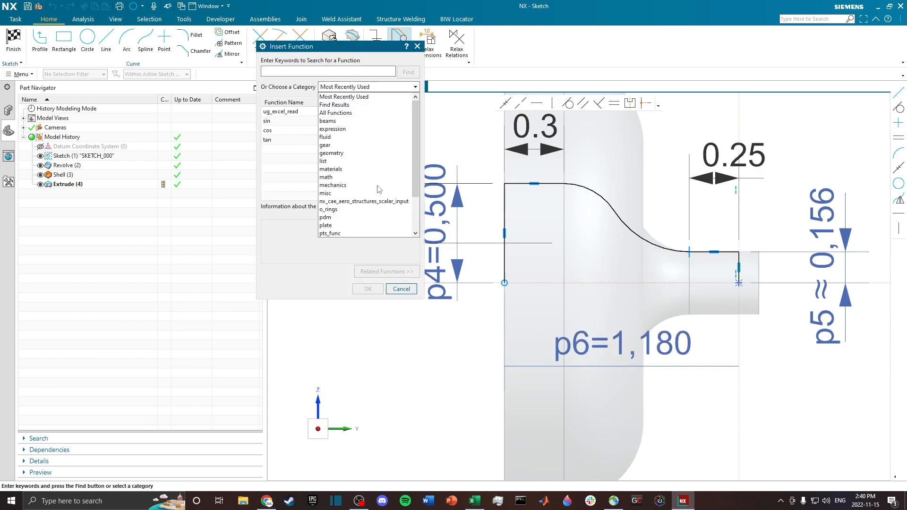
scroll(374, 203, "down", 1)
left_click(360, 217)
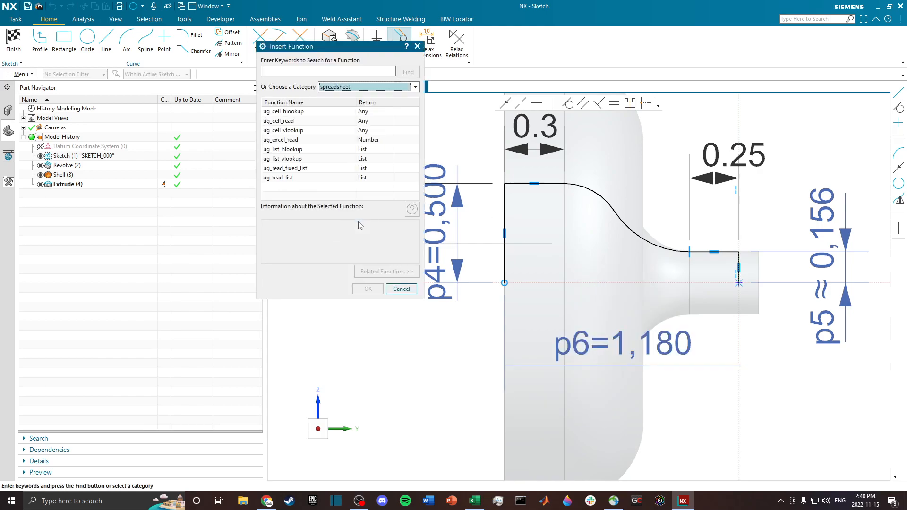
left_click(317, 140)
left_click(368, 288)
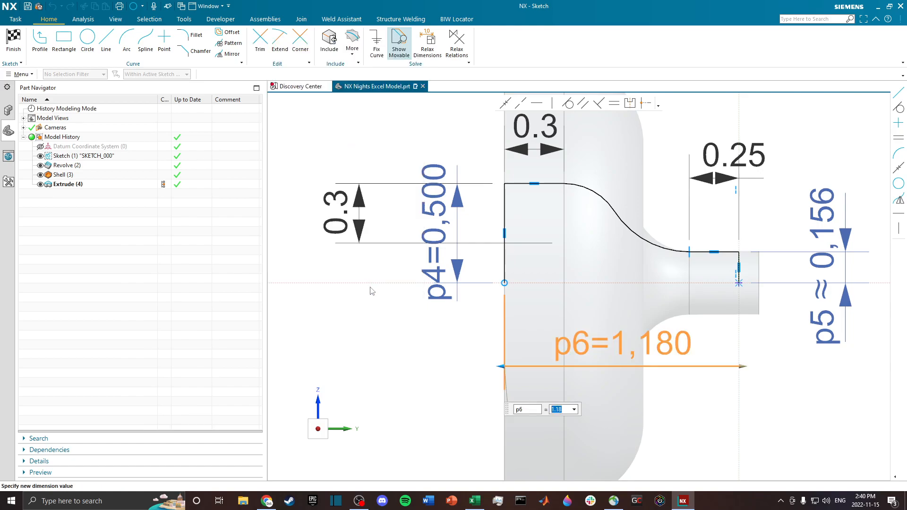
Step: Link the overall length dimension to cell C6 of NX Night Example.xlsx and apply the expression
left_click(327, 155)
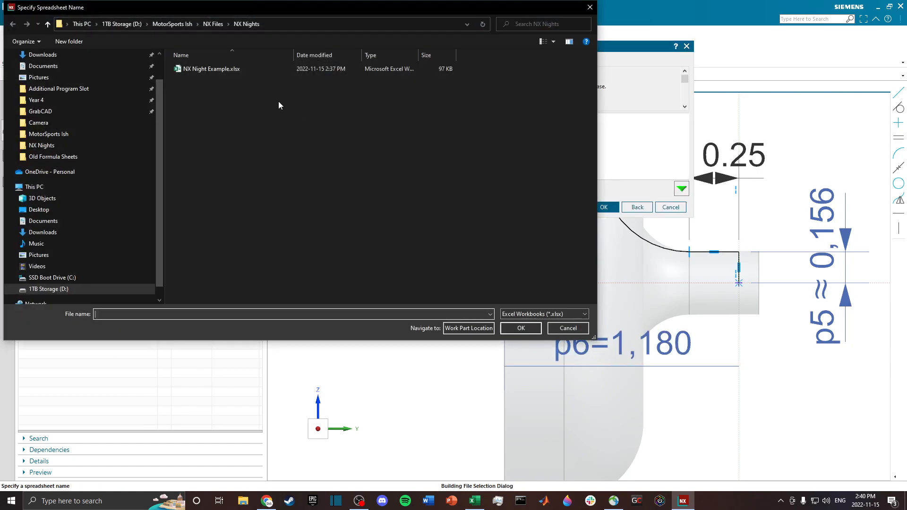
left_click(520, 328)
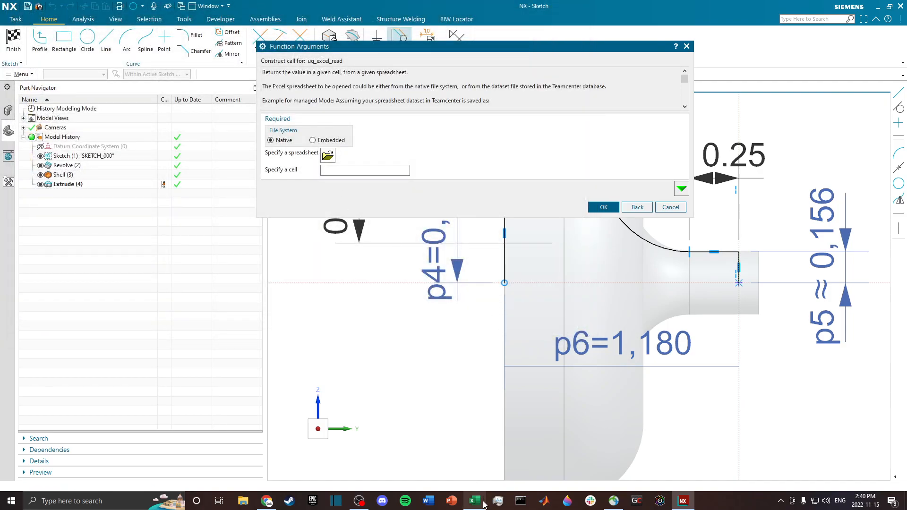
left_click(486, 473)
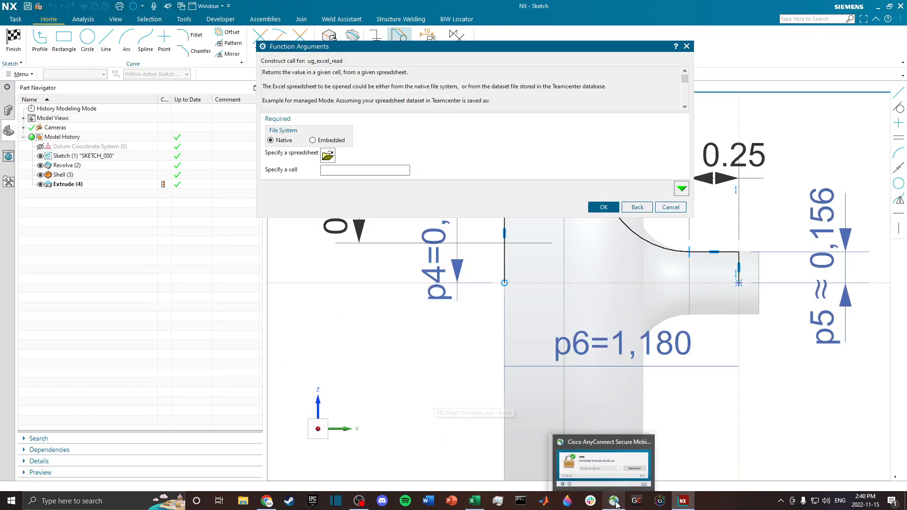
left_click(354, 170)
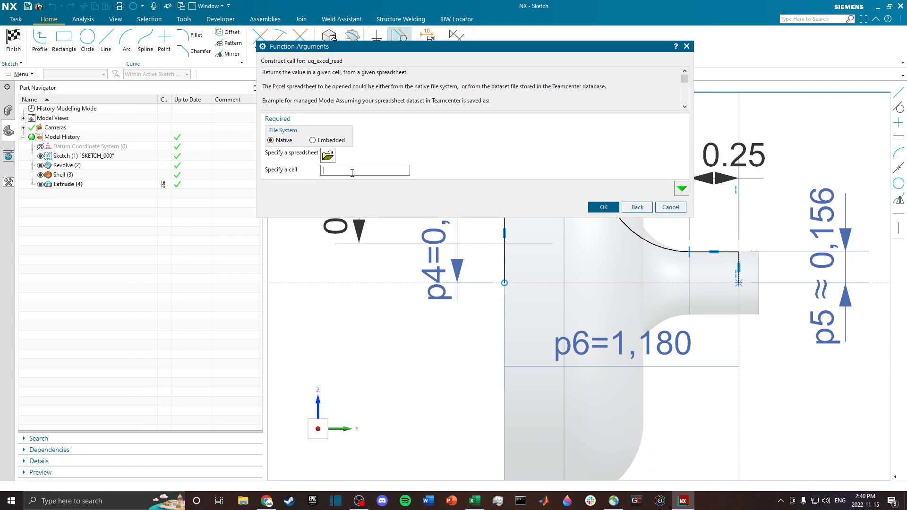
type("C6")
left_click(599, 211)
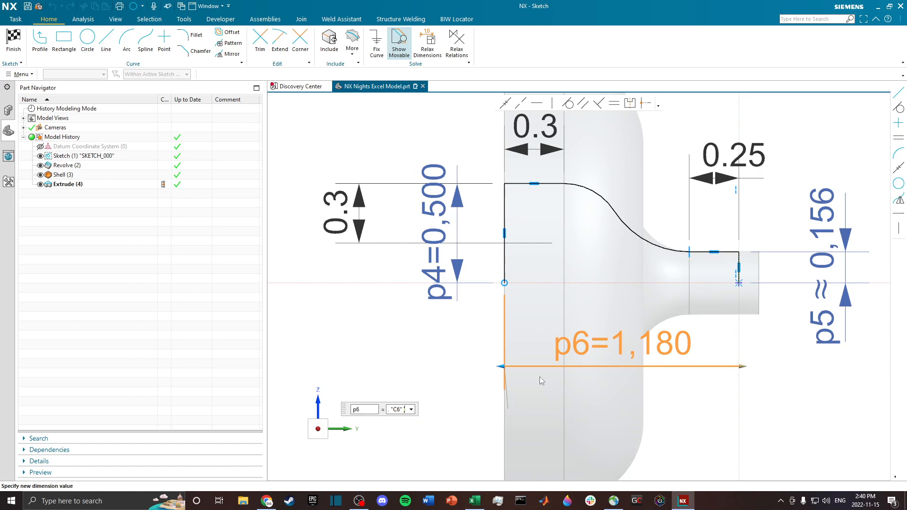
key("Return")
Step: Check the nozzle dimension cells of NX Night Example.xlsx in Excel, return to NX and finish the sketch
scroll(596, 318, "down", 2)
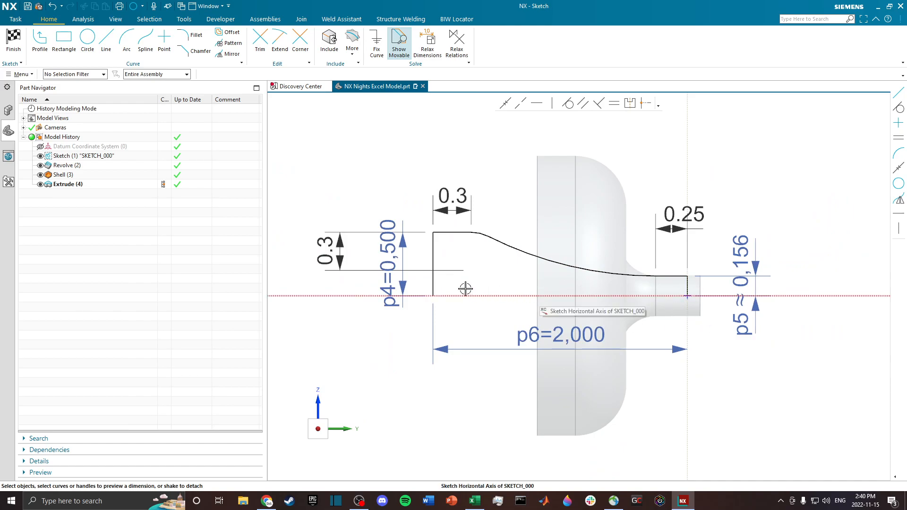
scroll(601, 328, "down", 1)
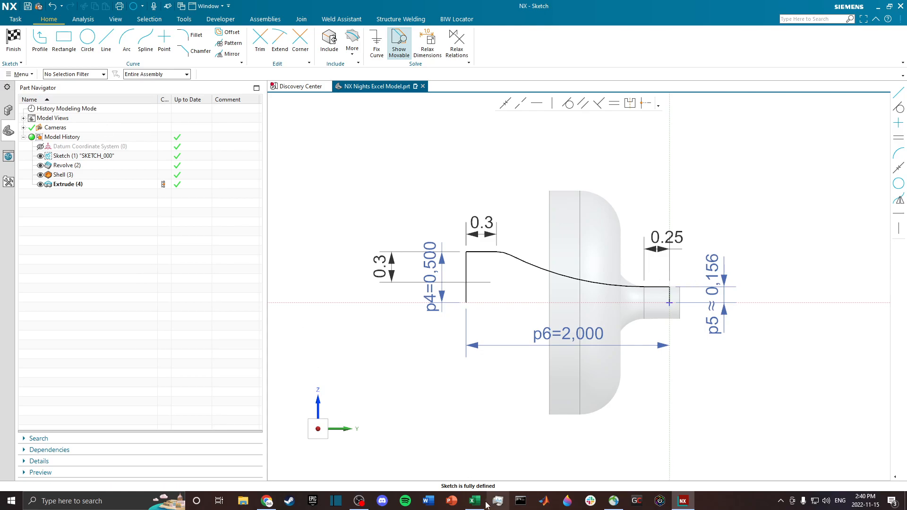
left_click(485, 481)
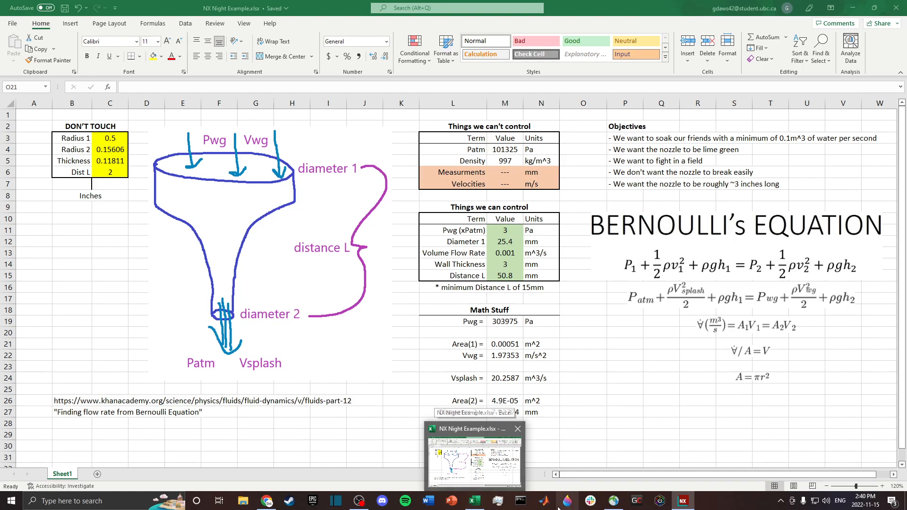
left_click(475, 501)
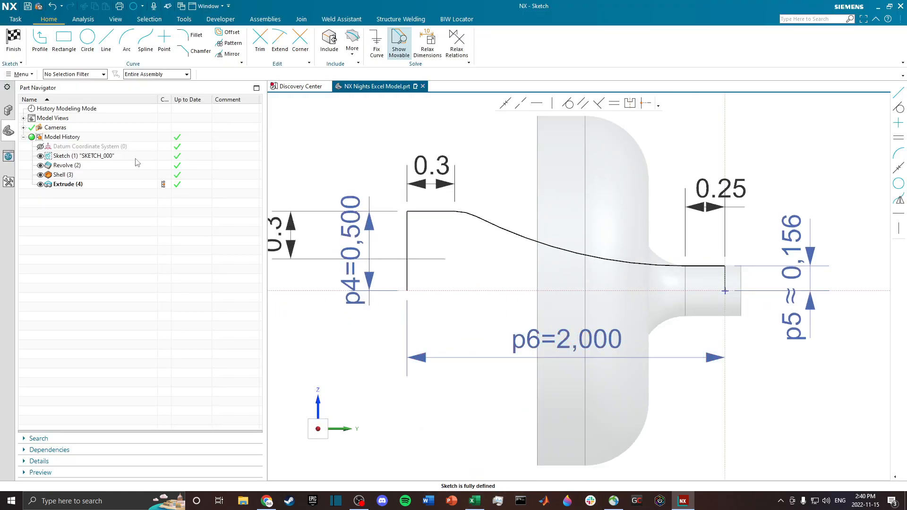
left_click(13, 43)
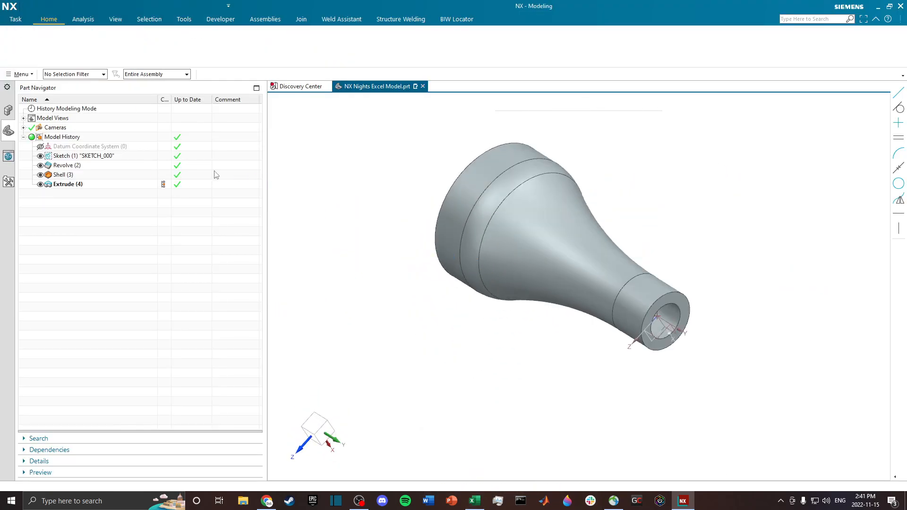
Step: Edit the nozzle's Shell feature and insert the ug_excel_read function from the spreadsheet category into its thickness
left_click(76, 175)
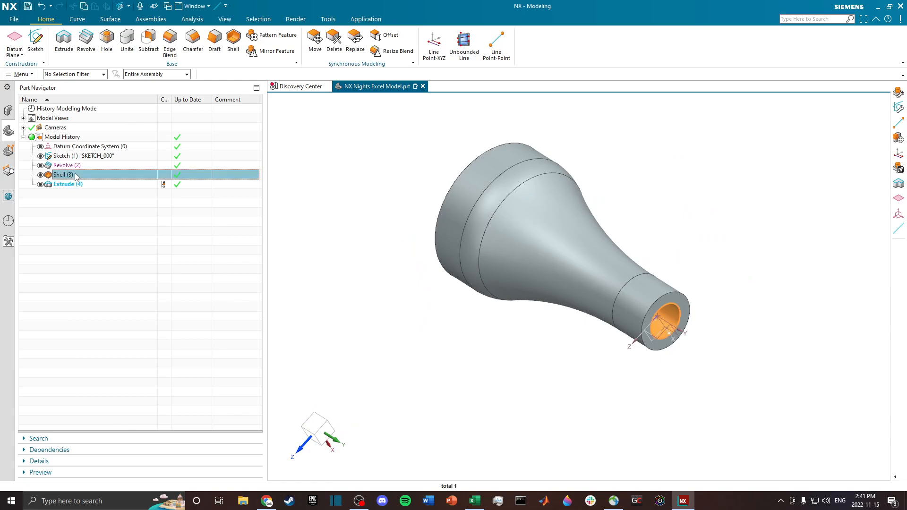
double_click(76, 176)
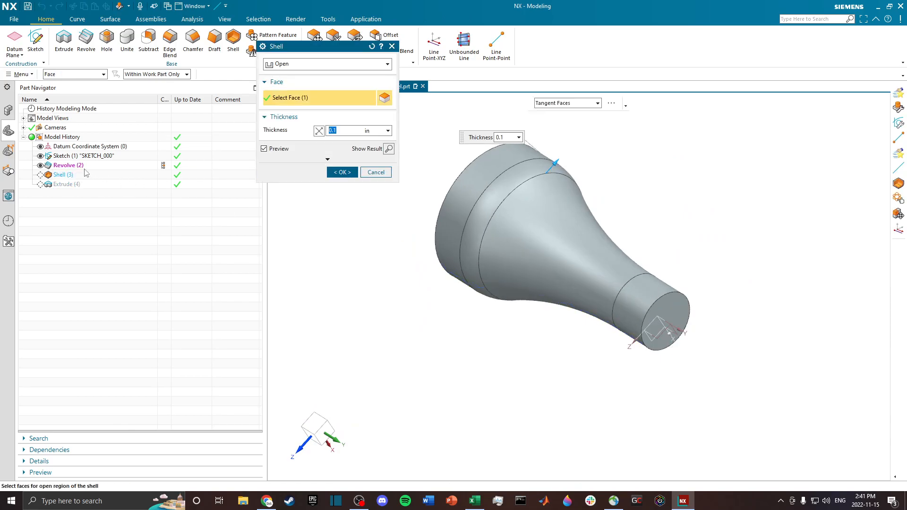
left_click(389, 131)
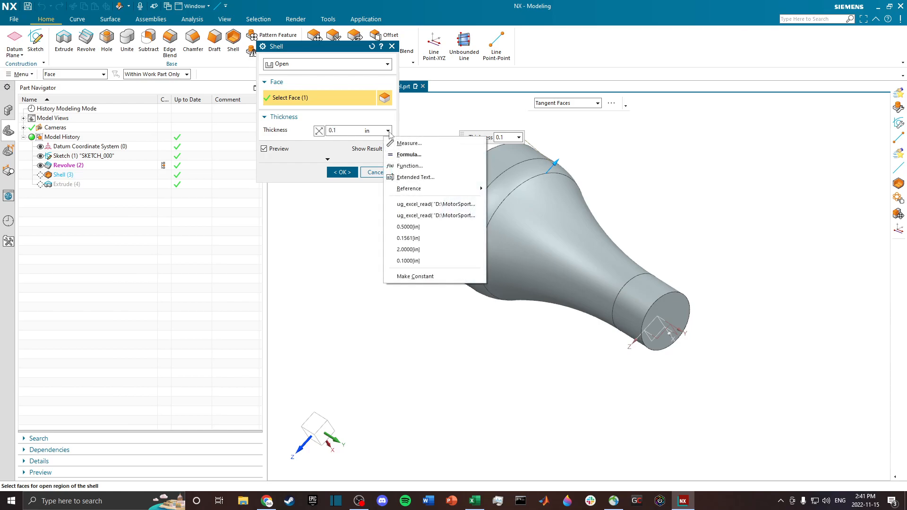
left_click(423, 166)
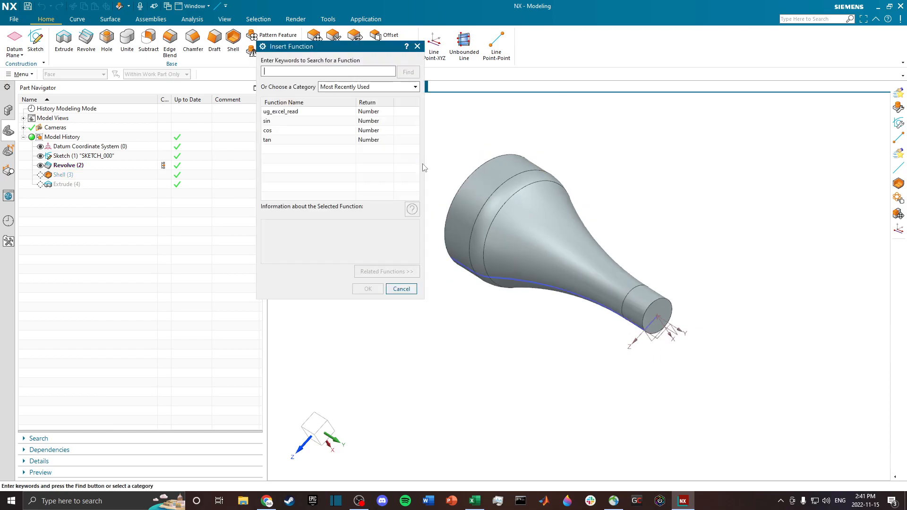
left_click(342, 87)
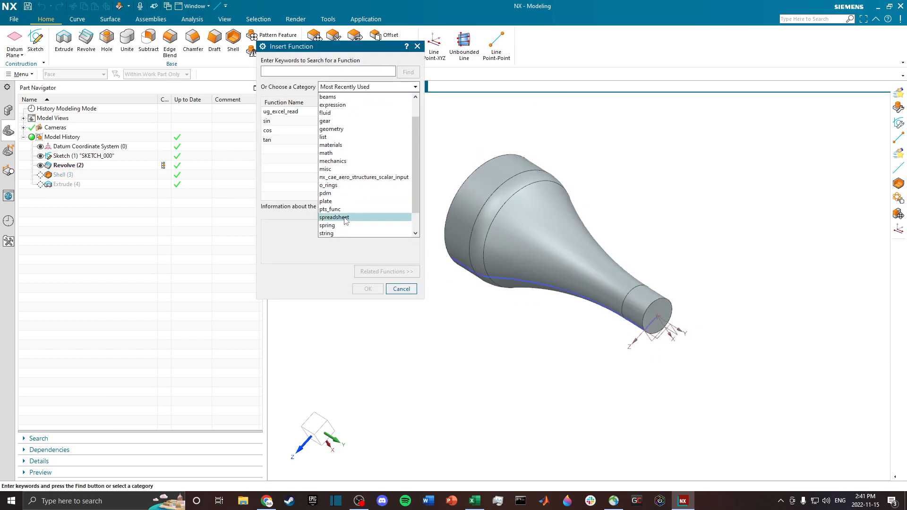
left_click(345, 222)
left_click(303, 139)
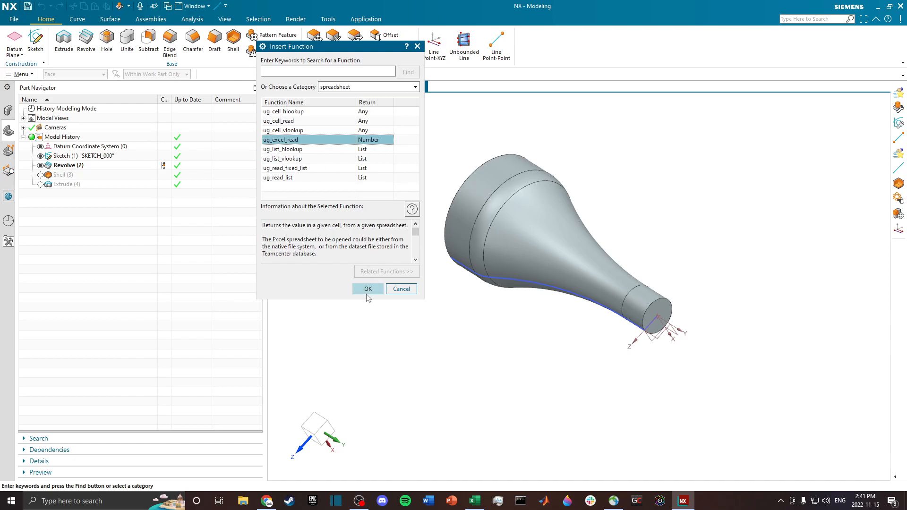
left_click(368, 289)
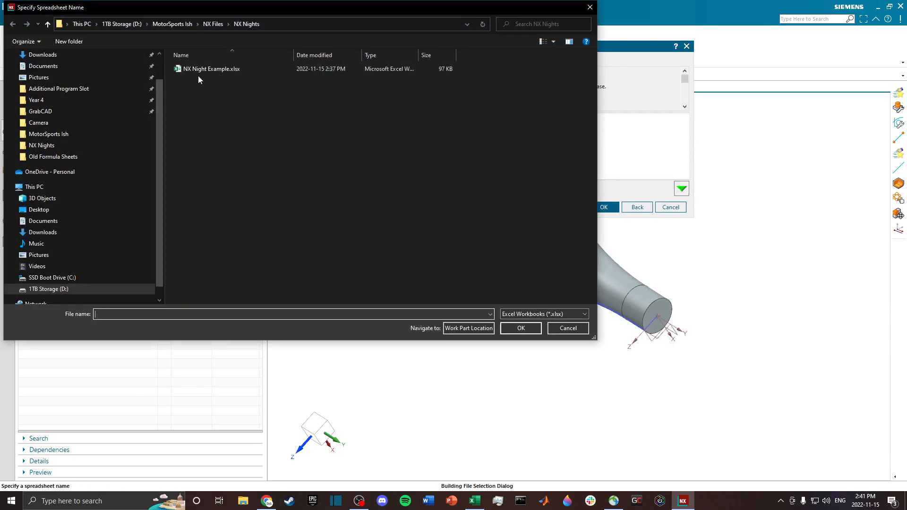
Step: Link the shell thickness to the Thickness cell, C5, of NX Night Example.xlsx and apply the Shell edit
left_click(198, 71)
left_click(517, 326)
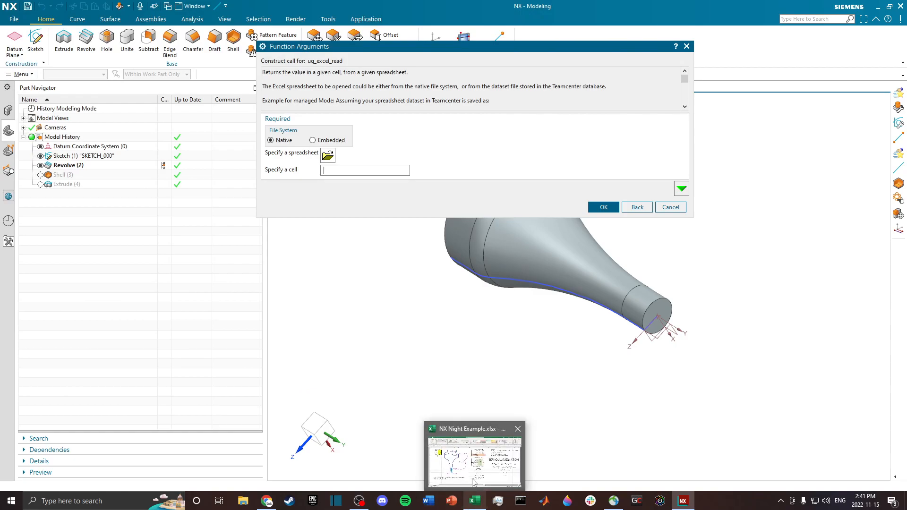
left_click(474, 478)
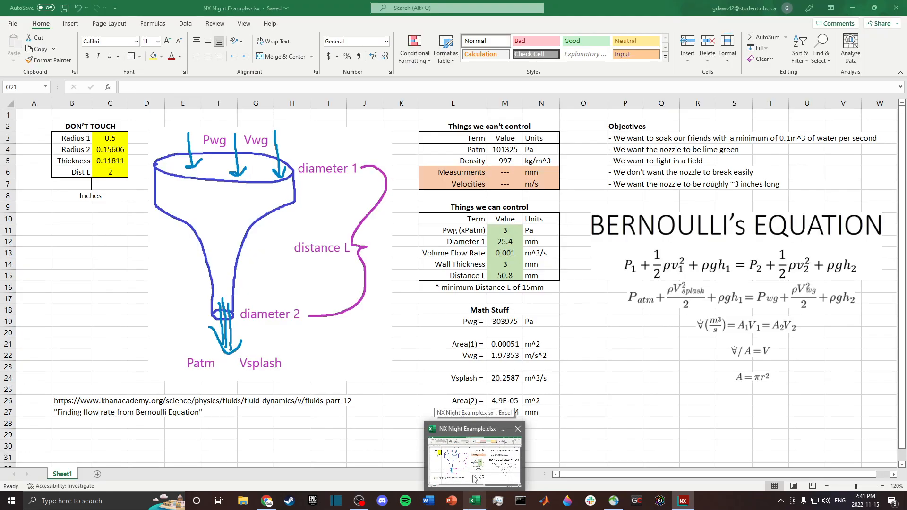
left_click(474, 478)
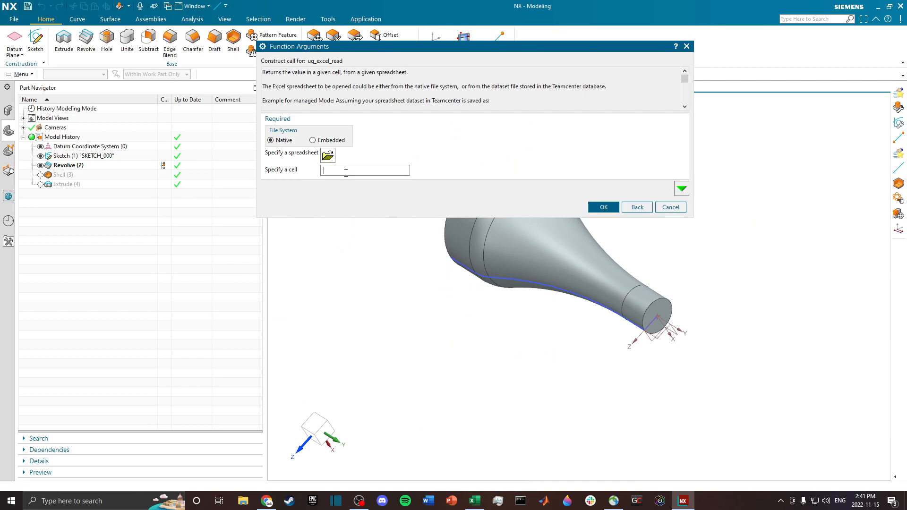
type("A1")
left_click(600, 207)
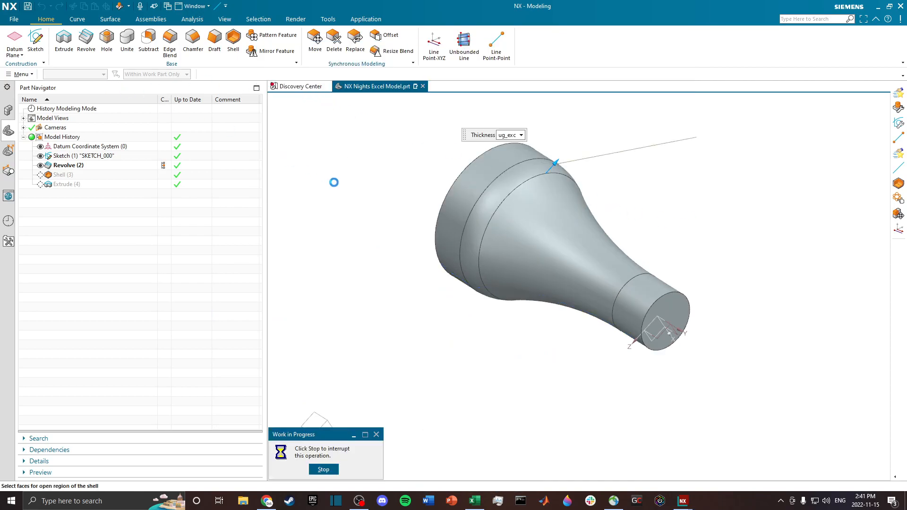
left_click(342, 173)
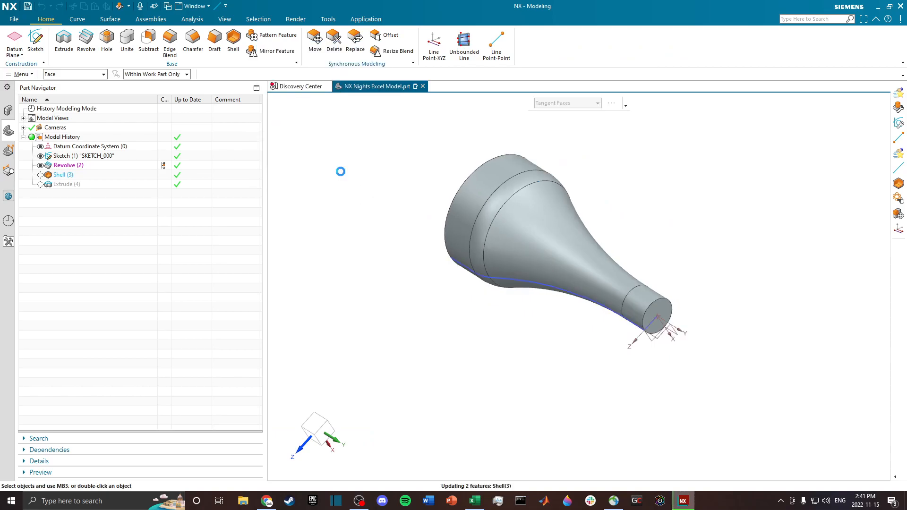
Step: Look over the shelled nozzle and save the part file
scroll(681, 237, "down", 3)
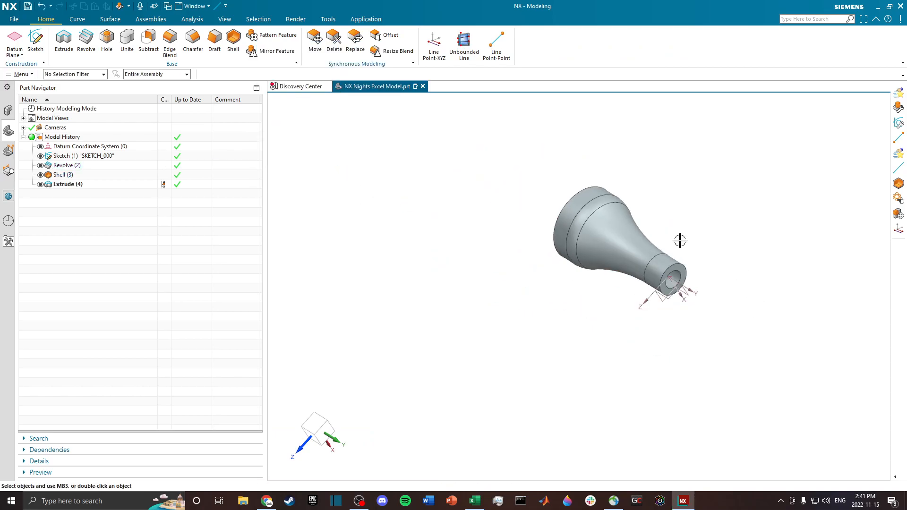
middle_click_drag(679, 239, 661, 207)
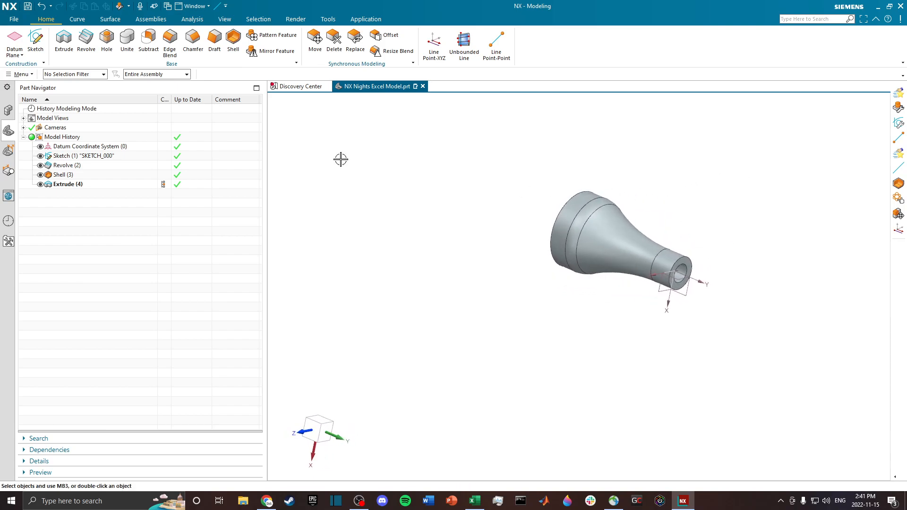
left_click(28, 6)
scroll(611, 291, "up", 6)
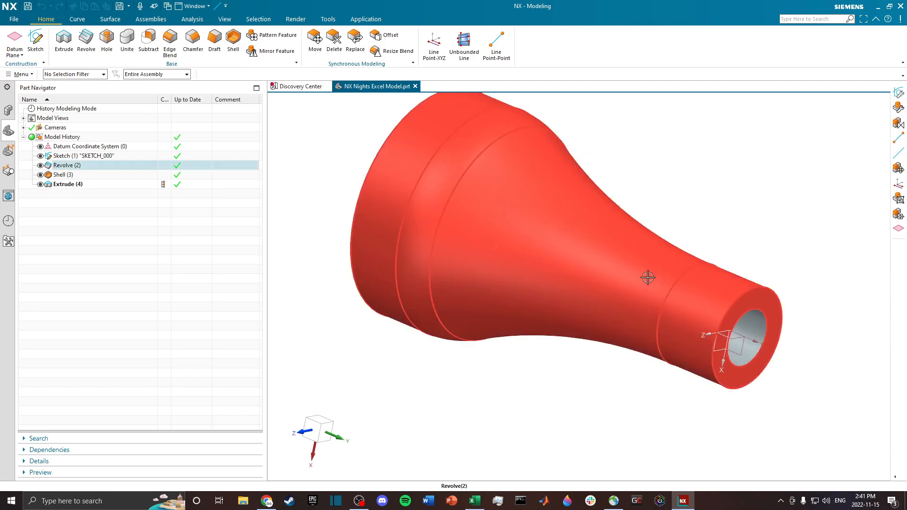
Step: Switch to NX Night Example.xlsx in Excel and set Distance L to 100 mm and Diameter 1 to 20 mm
mouse_move(476, 502)
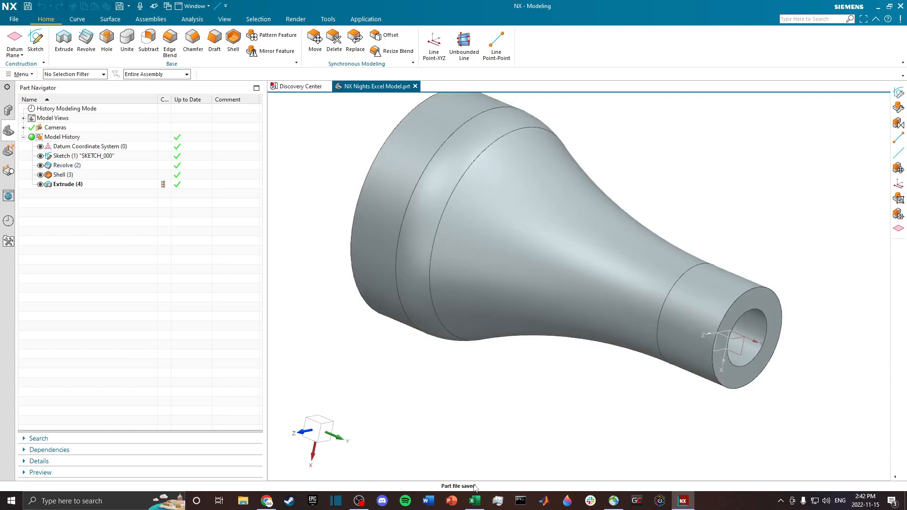
left_click(475, 500)
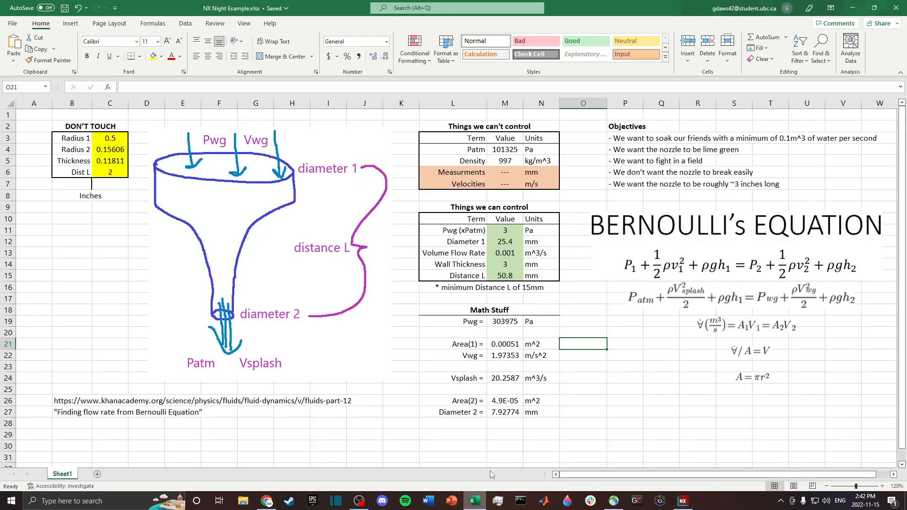
left_click(506, 278)
double_click(514, 277)
key("BackSpace")
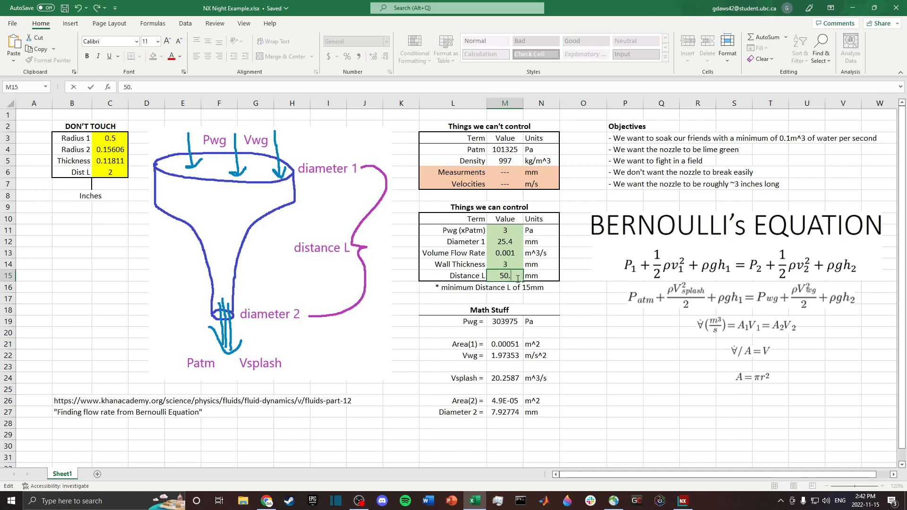
type("100")
double_click(511, 242)
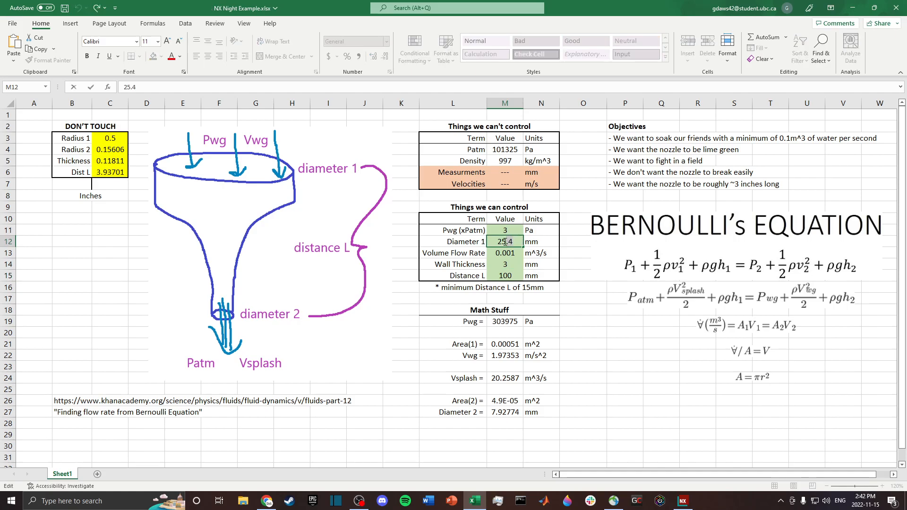
left_click_drag(505, 242, 502, 242)
type("0")
Step: Set Wall Thickness to 0.5 mm and Pwg (xPatm) to 100 in the controllable values table
left_click(506, 265)
double_click(506, 266)
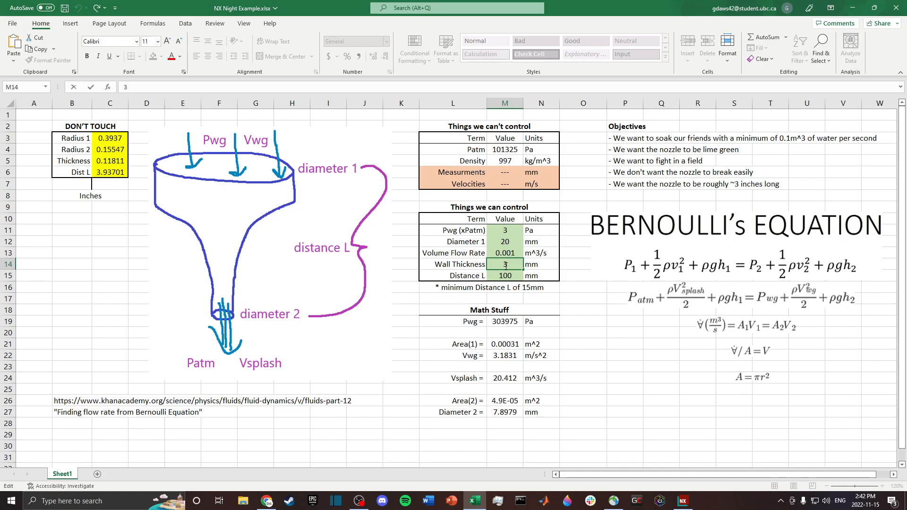
type("0.5")
left_click(508, 232)
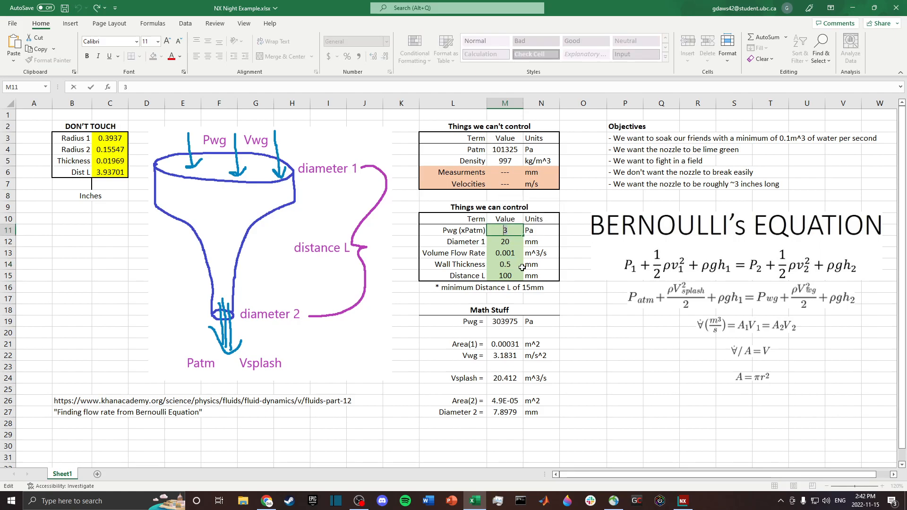
type("100")
left_click(602, 333)
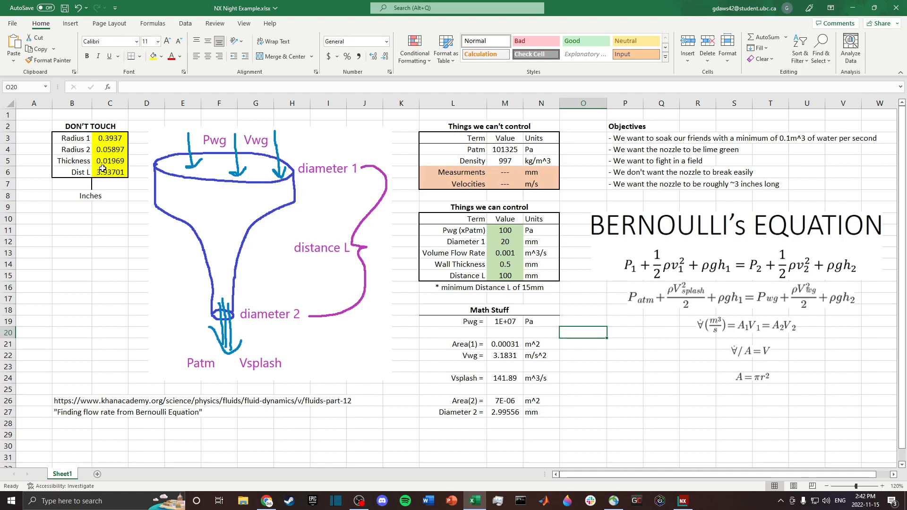
Step: Save the workbook, switch back to NX and save the nozzle part
left_click(66, 10)
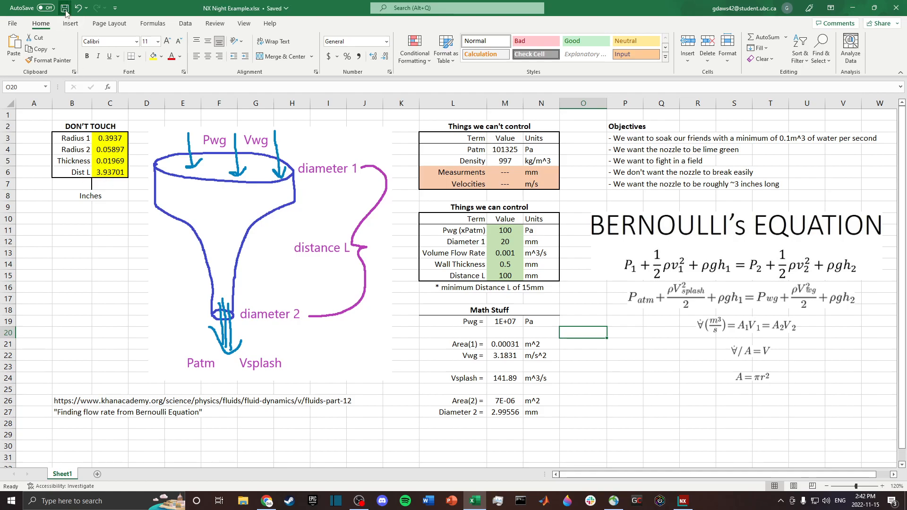
left_click(65, 11)
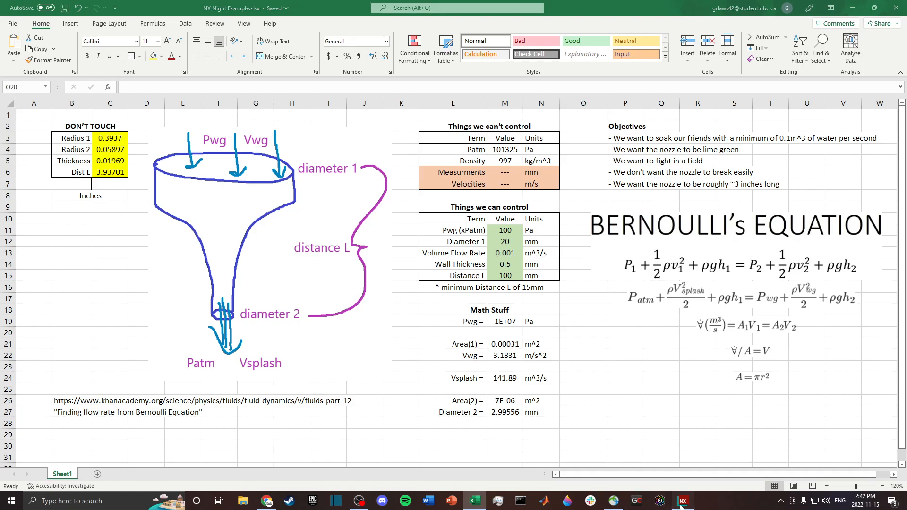
left_click(682, 501)
middle_click_drag(571, 127, 585, 206, "shift")
key("ctrl+s")
Step: Update the nozzle model for external change so it takes the spreadsheet's new values
left_click(21, 74)
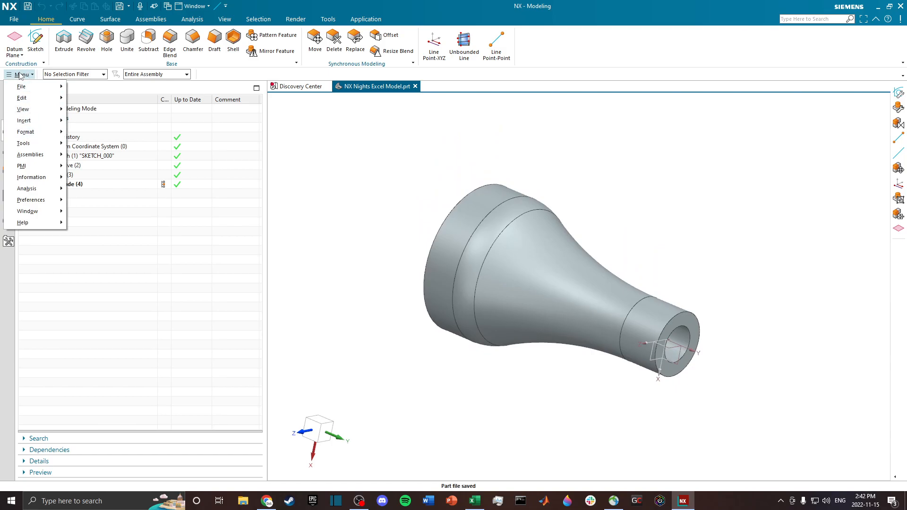
mouse_move(42, 144)
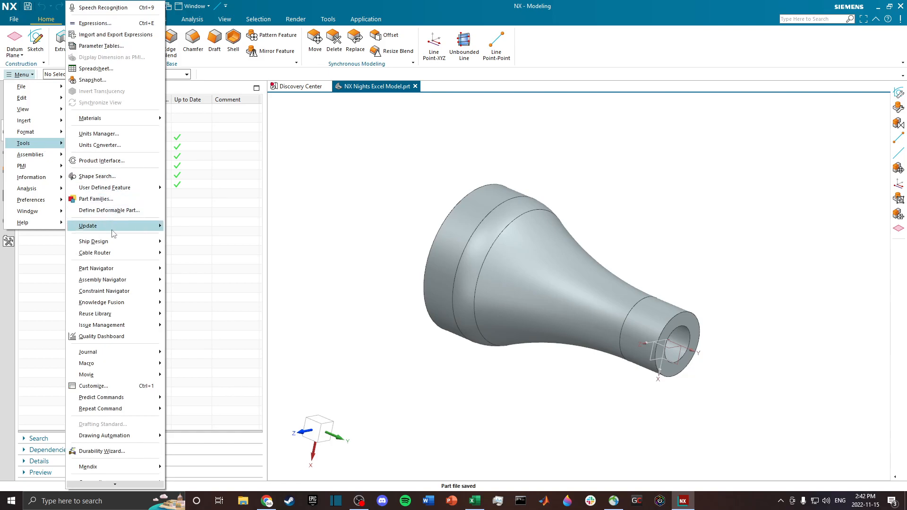
mouse_move(111, 229)
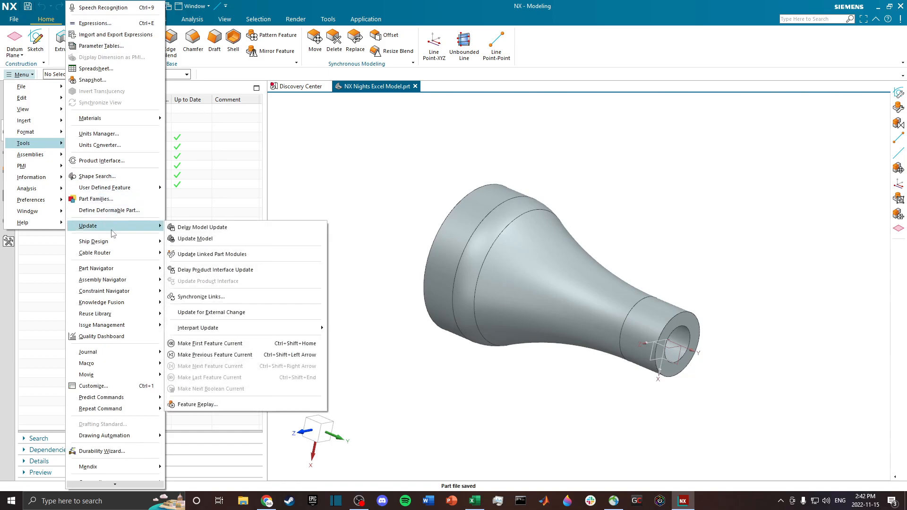
left_click(263, 313)
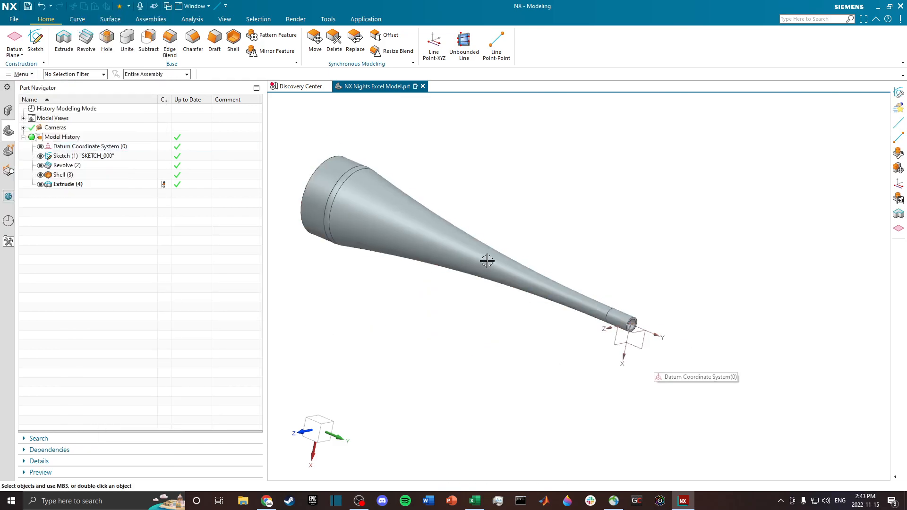
Step: Examine the updated nozzle's shape in NX and switch to Excel to review the values under Things we can control
middle_click_drag(374, 197, 536, 187)
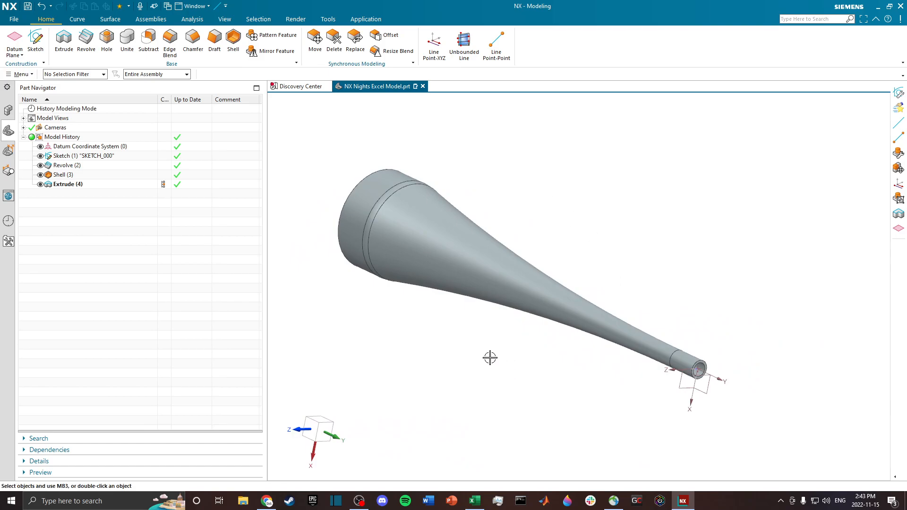
scroll(490, 357, "down", 2)
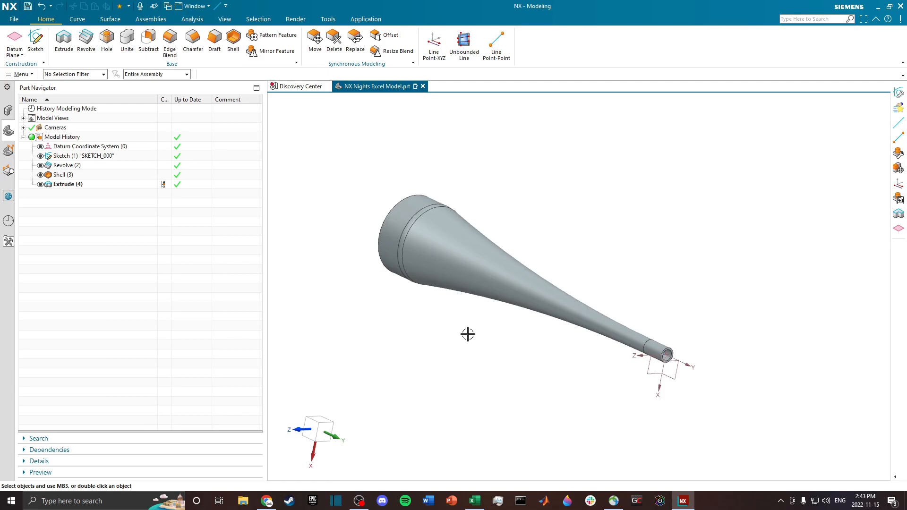
mouse_move(468, 332)
middle_mouse_down()
mouse_move(462, 320)
mouse_move(480, 316)
mouse_move(454, 318)
mouse_move(469, 330)
middle_mouse_up()
scroll(600, 266, "up", 3)
scroll(397, 214, "down", 1)
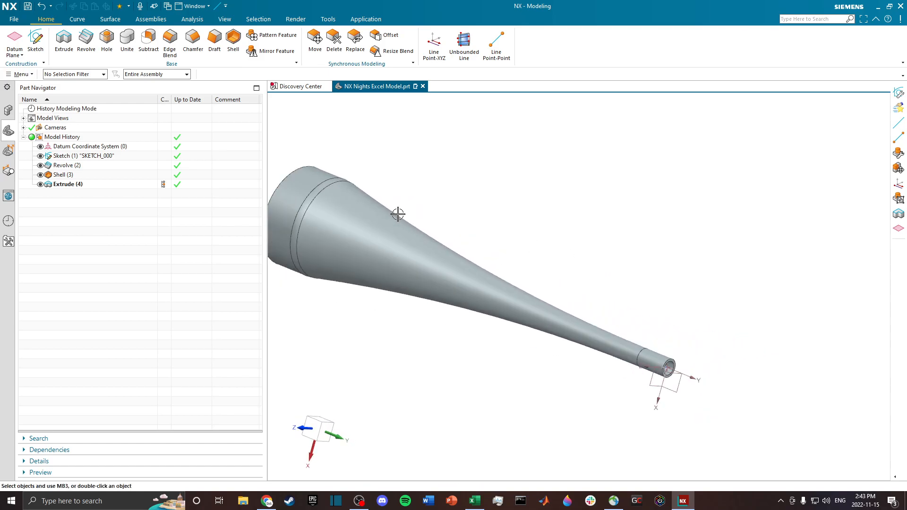
middle_click_drag(397, 173, 473, 156, "shift")
left_click(483, 500)
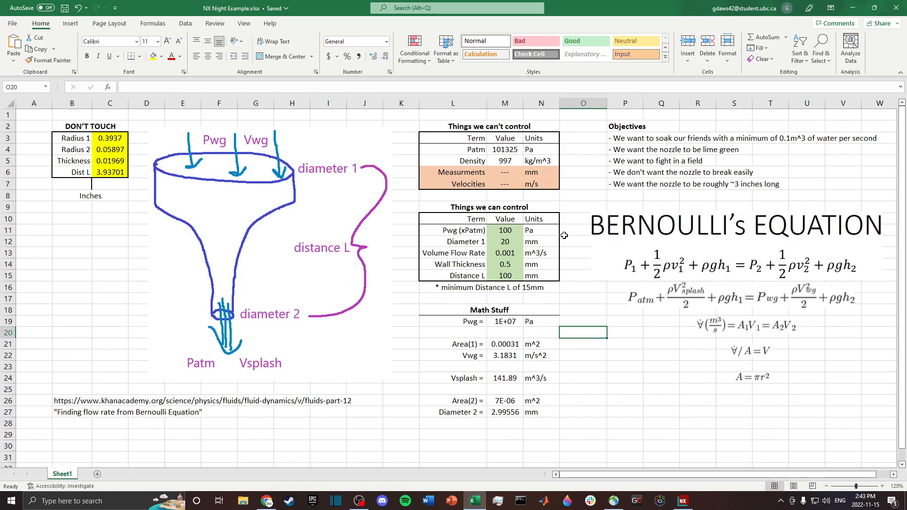
left_click_drag(491, 230, 501, 271)
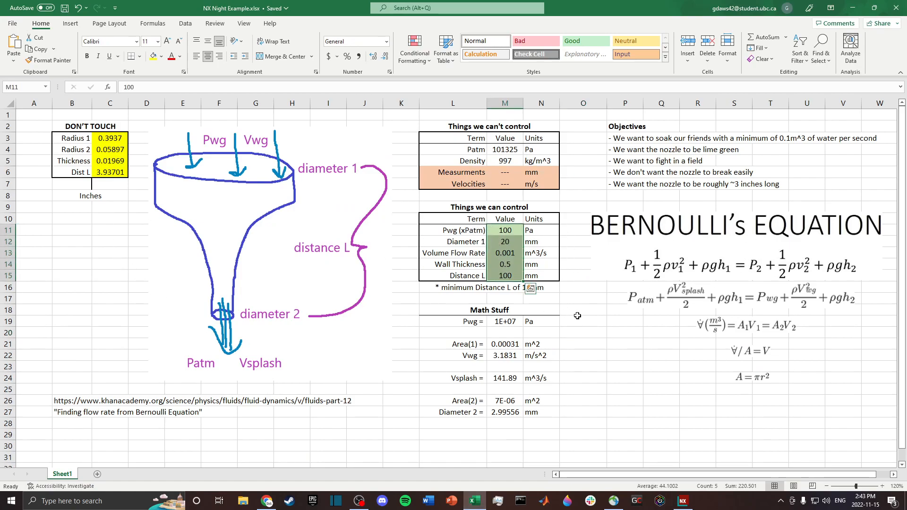
left_click(602, 310)
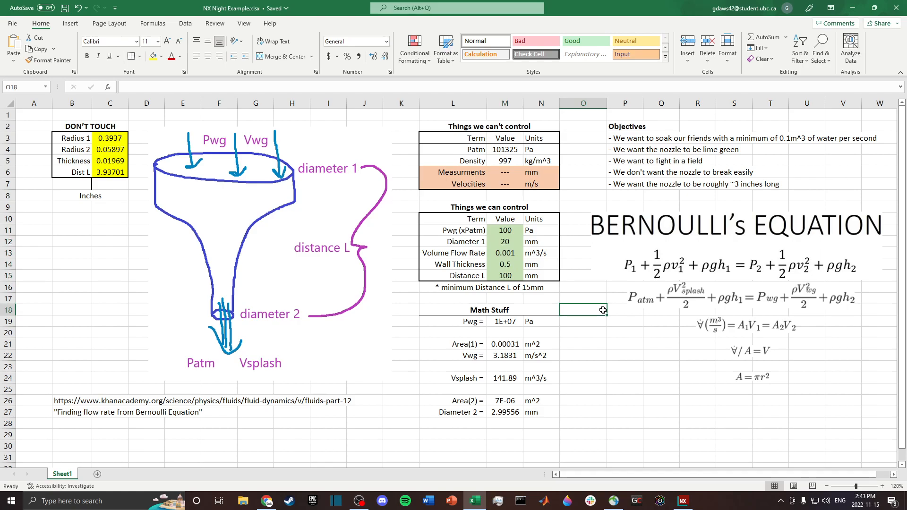
left_click(592, 296)
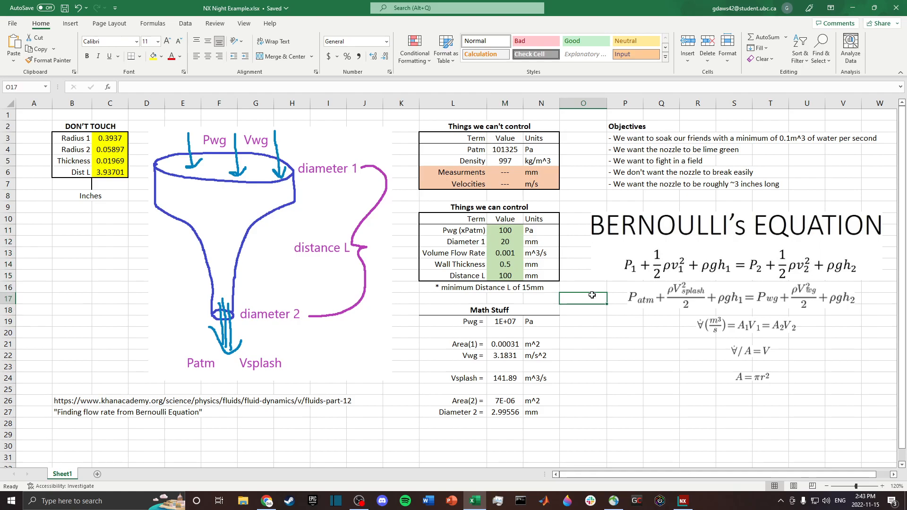
Step: Review the values under Things we can control and the inch values in the DON'T TOUCH table that drive the nozzle
double_click(517, 256)
left_click_drag(516, 253, 509, 271)
left_click(623, 346)
left_click(615, 320)
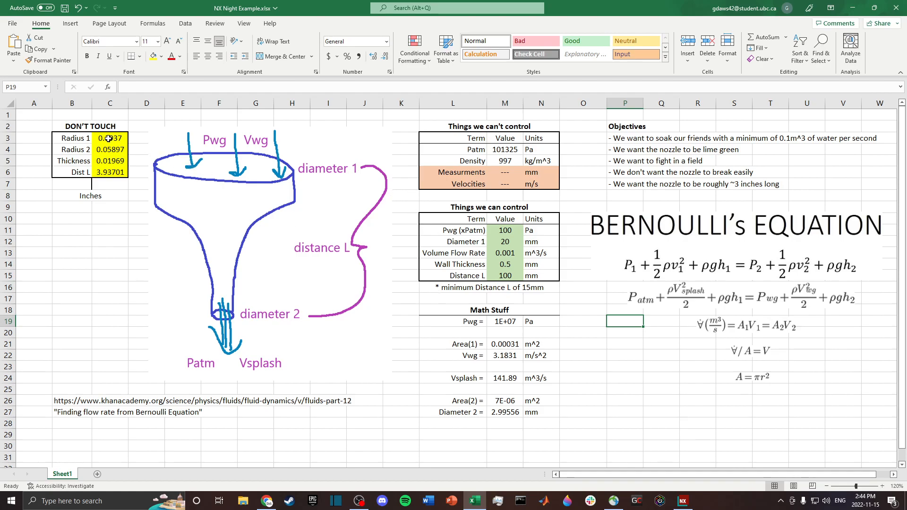
left_click(576, 301)
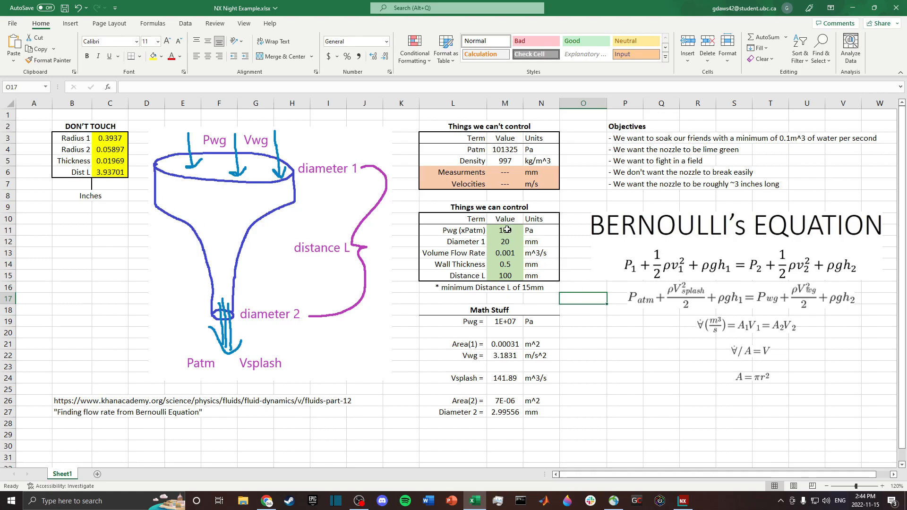
left_click_drag(506, 229, 505, 276)
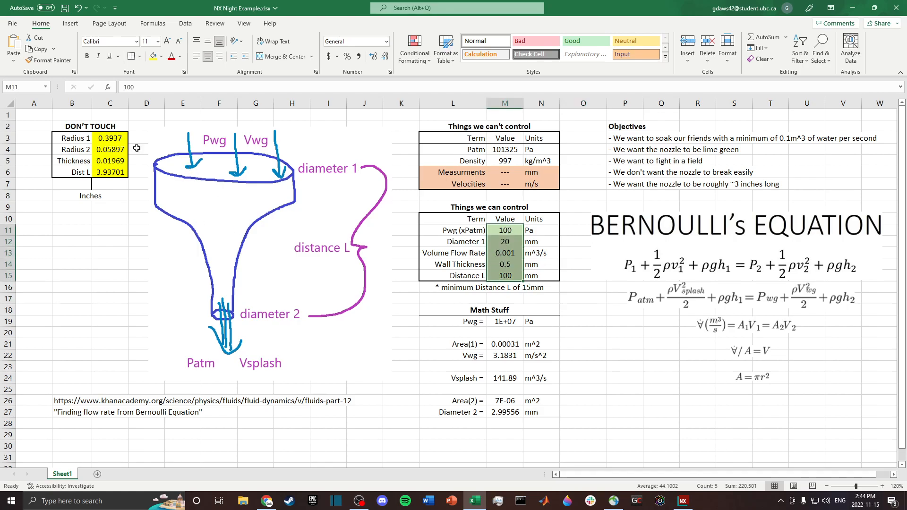
left_click_drag(112, 138, 112, 173)
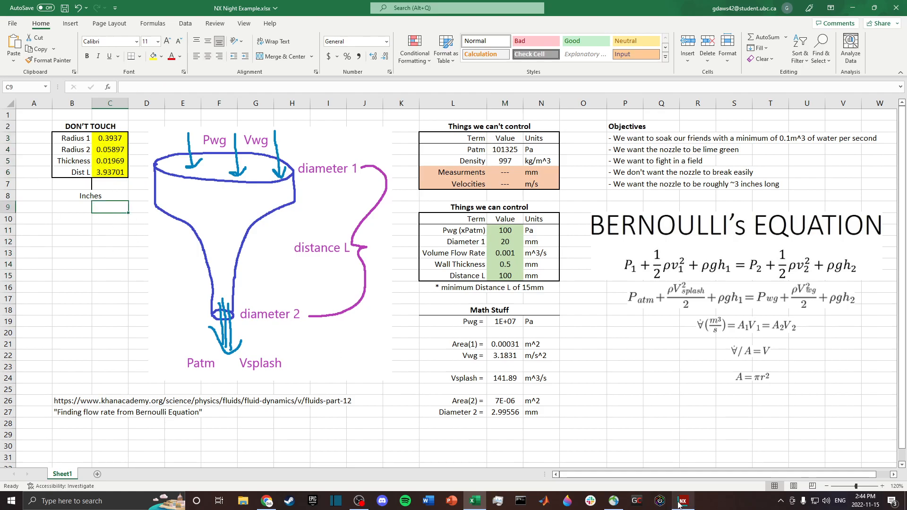
Step: Switch to NX and examine the nozzle's wide inlet, taper and narrow outlet, checking back briefly against the Excel sheet
left_click(682, 500)
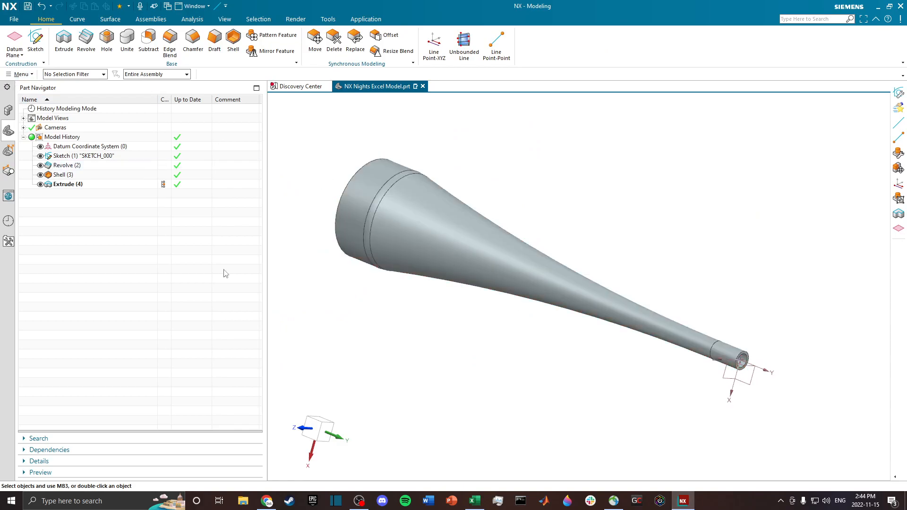
middle_click_drag(649, 368, 687, 356)
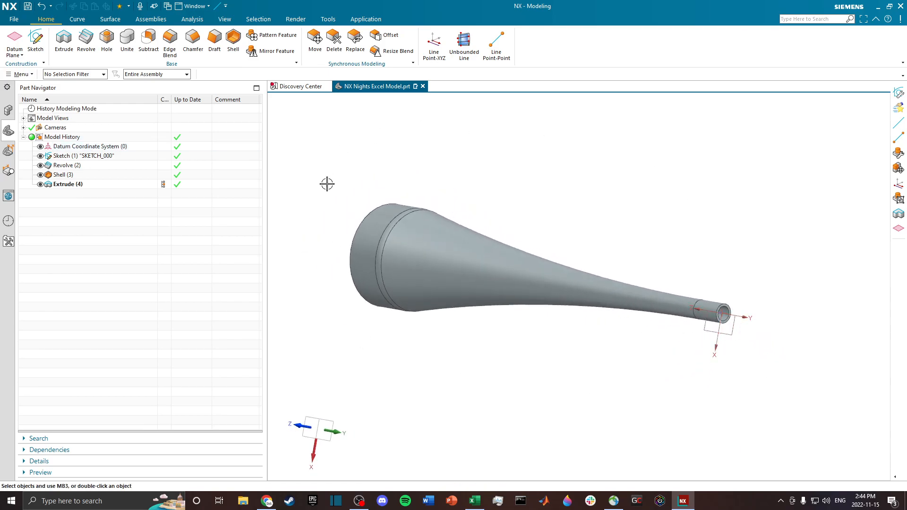
scroll(620, 352, "down", 2)
scroll(594, 336, "up", 4)
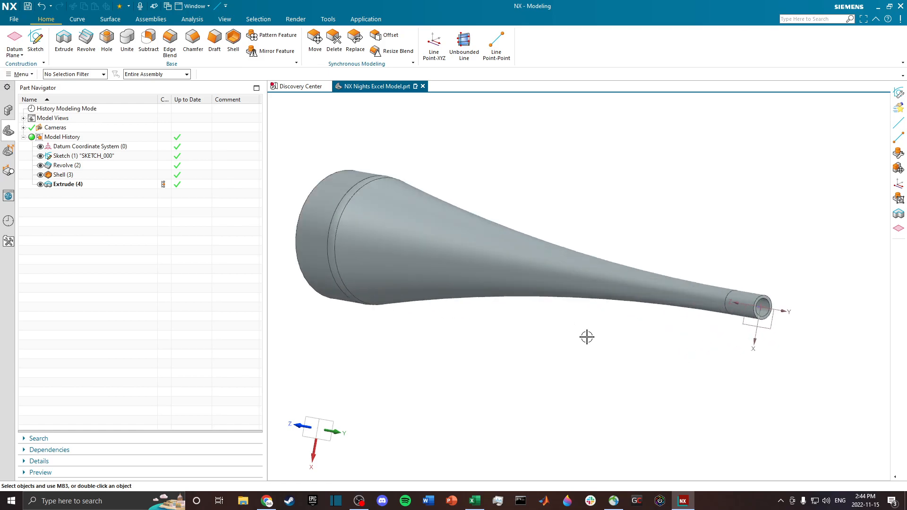
middle_click_drag(553, 326, 633, 366)
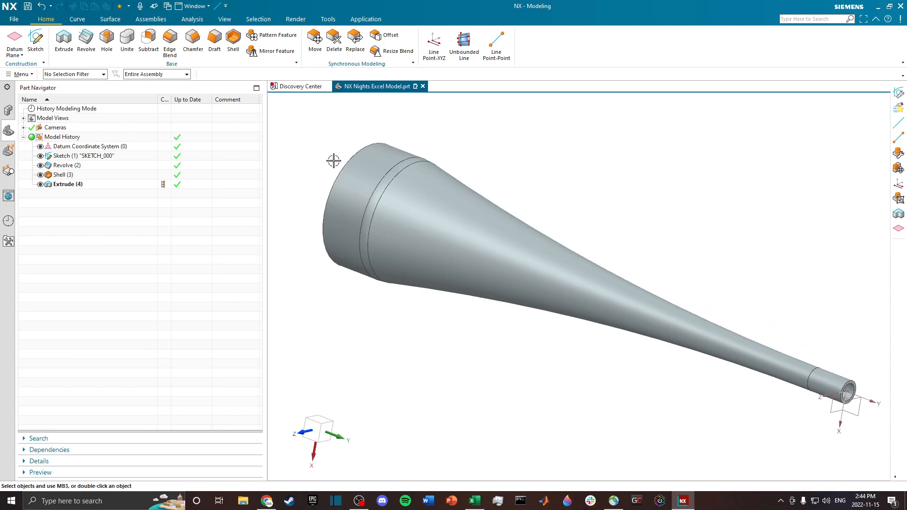
left_click(474, 501)
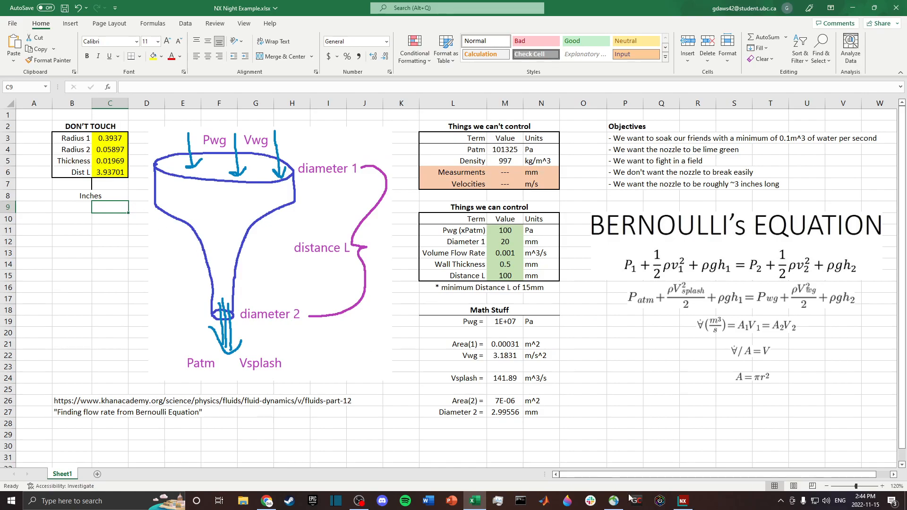
left_click(682, 501)
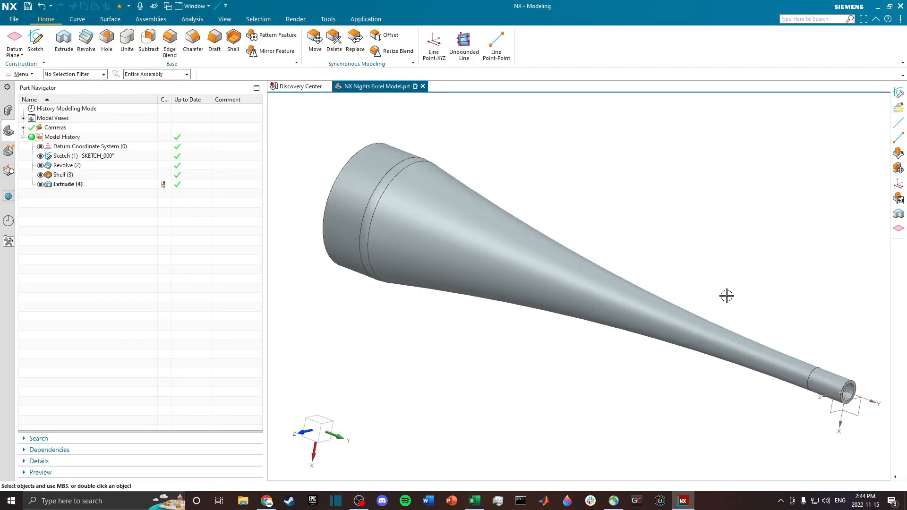
scroll(719, 289, "down", 1)
scroll(796, 310, "up", 1)
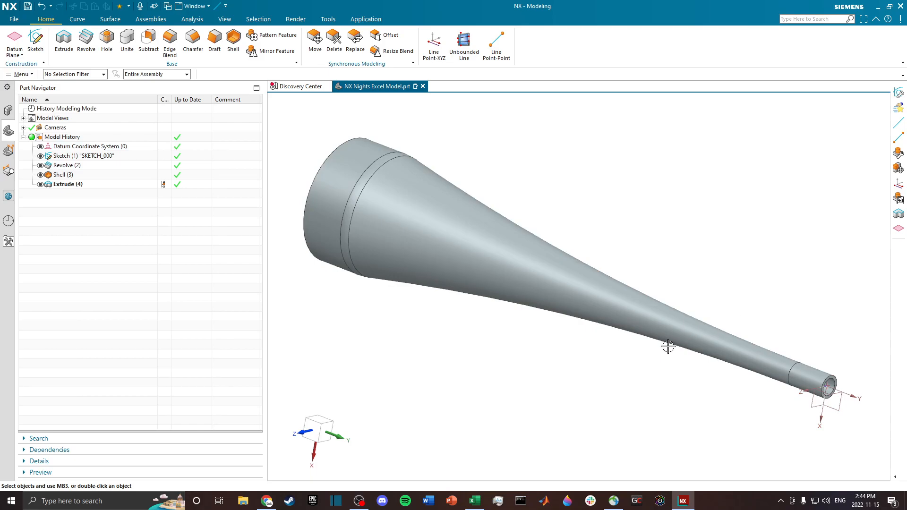
Step: Switch to Excel and compare the controllable values from Pwg to Distance L with the radius, thickness and length cells in inches
left_click(475, 501)
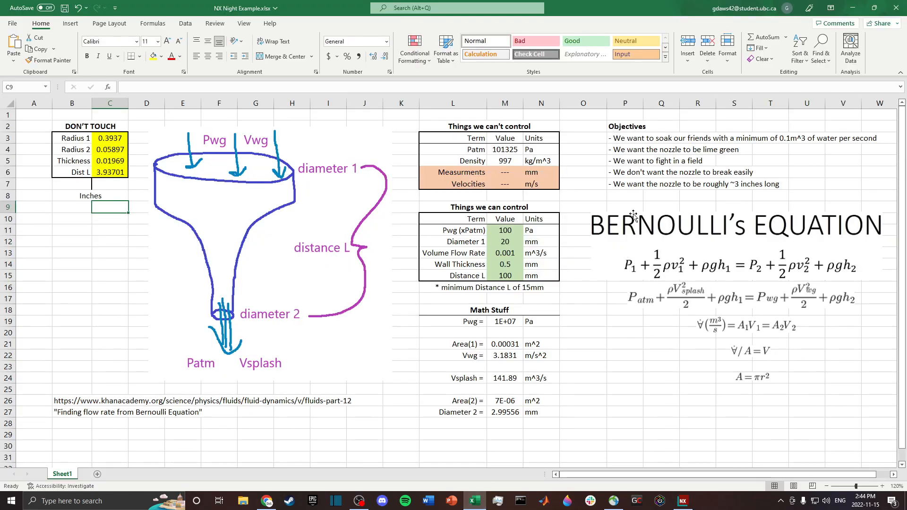
left_click_drag(502, 232, 504, 277)
left_click(608, 347)
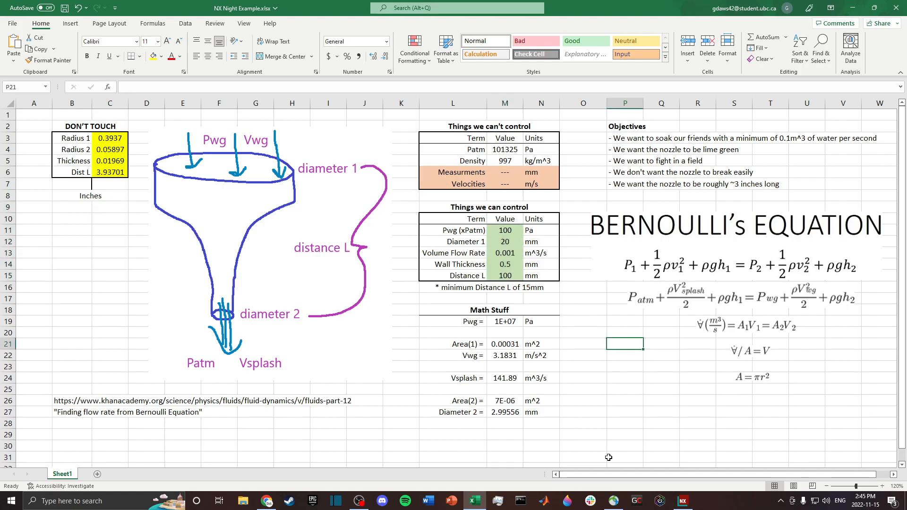
left_click_drag(99, 144, 108, 172)
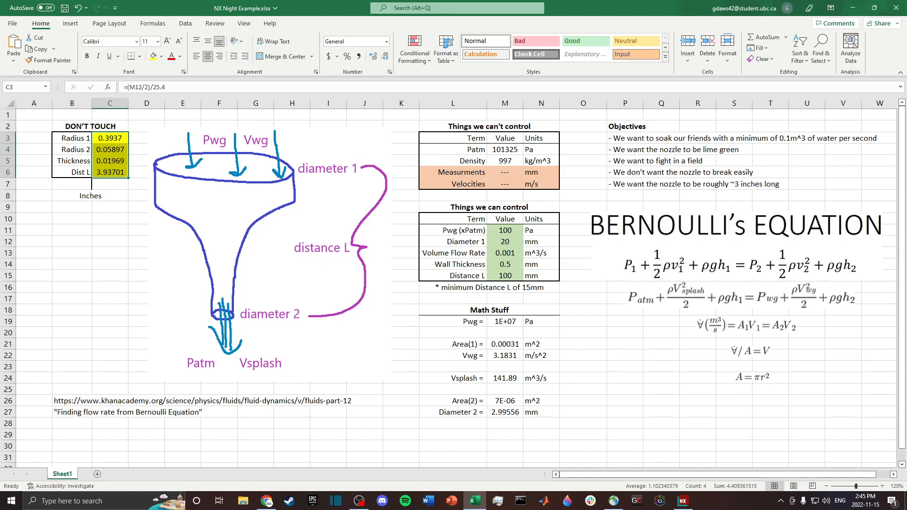
Step: Switch to NX, open the nozzle's profile sketch for editing and move the vertical 0.3 dimension to the tapered curve, past the straight inlet section
key("alt+Tab")
middle_click_drag(518, 228, 553, 236)
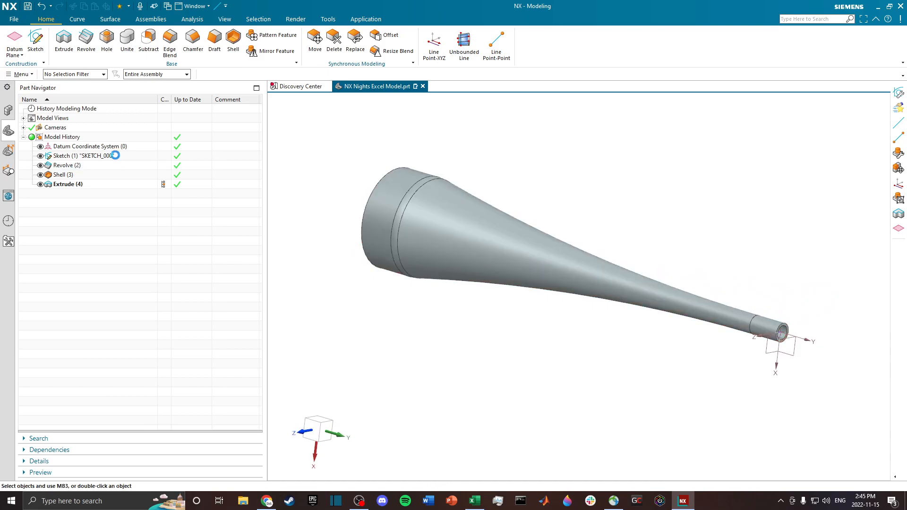
double_click(118, 156)
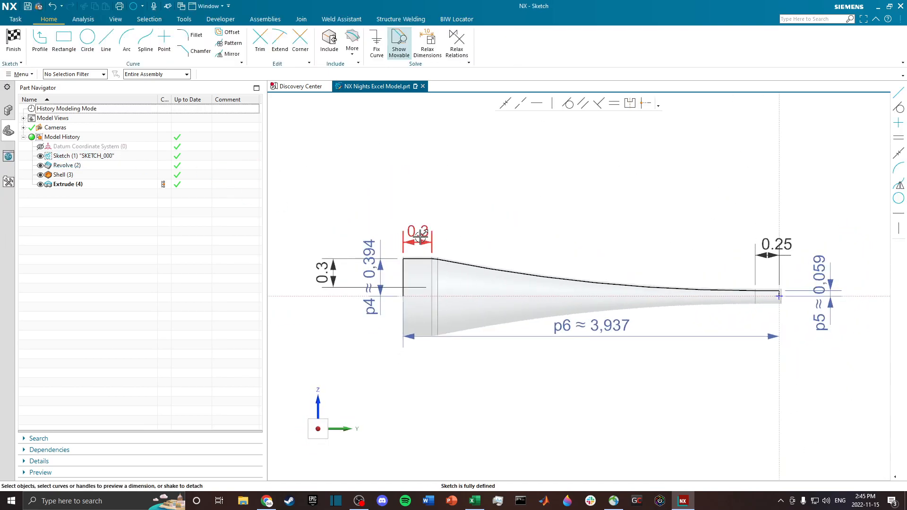
left_click_drag(326, 267, 483, 274)
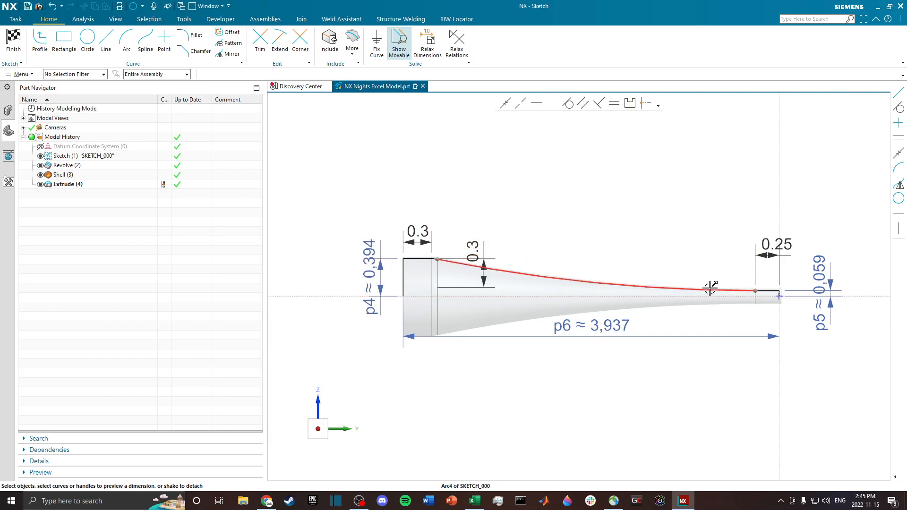